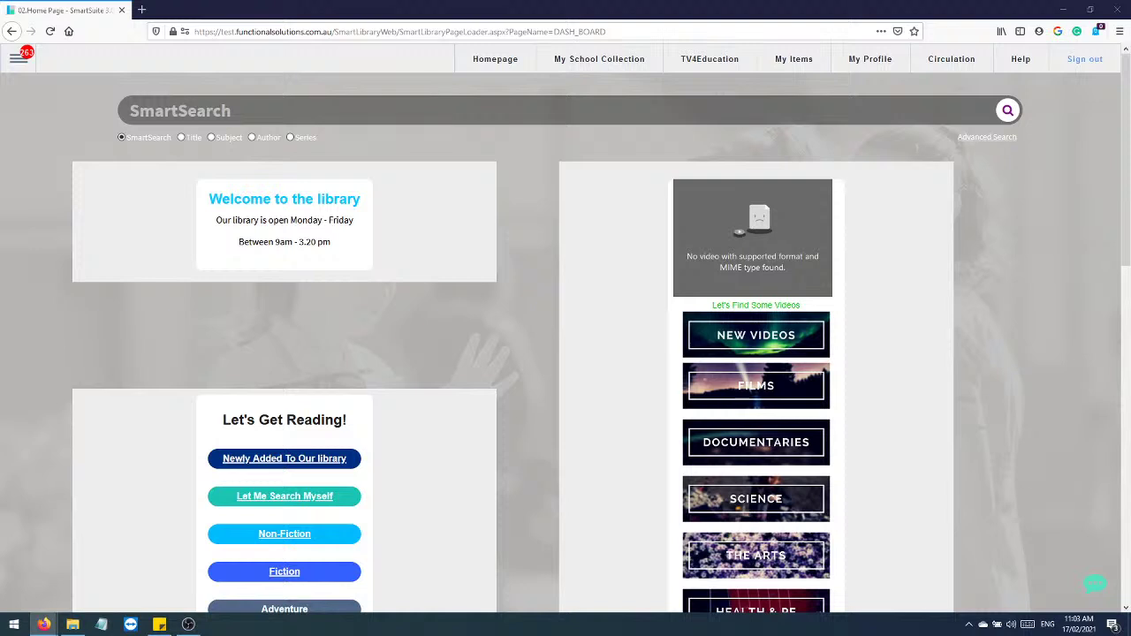
- Open the Move Patrons By Classification function from the patron group of the Global Functions
{"action": "left_click", "coordinate": [26, 60]}
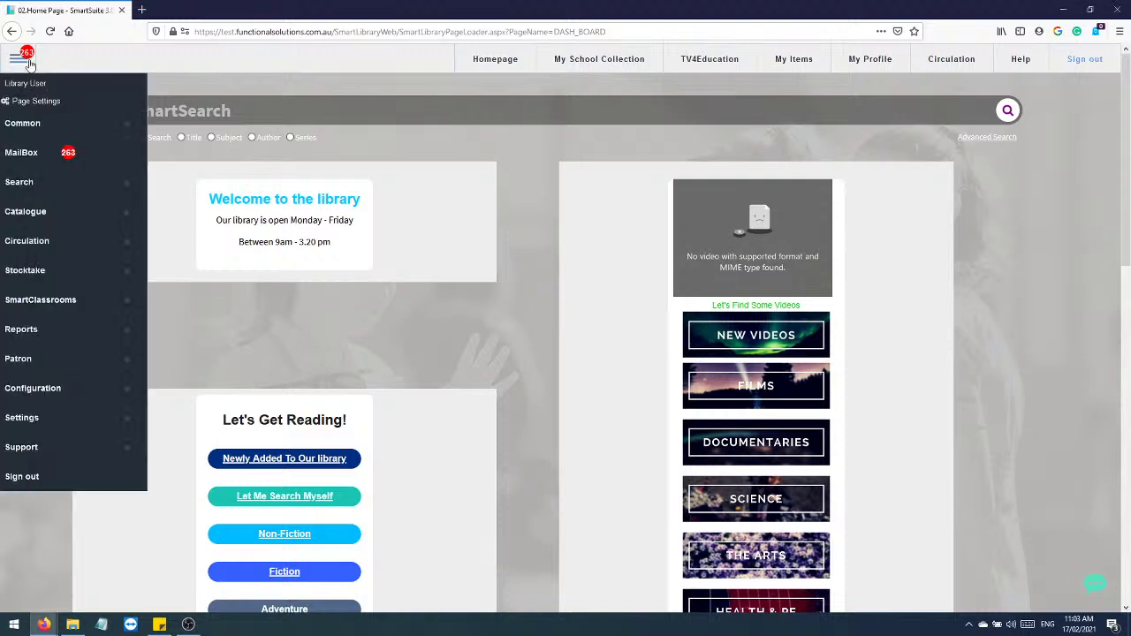
{"action": "mouse_move", "coordinate": [54, 388]}
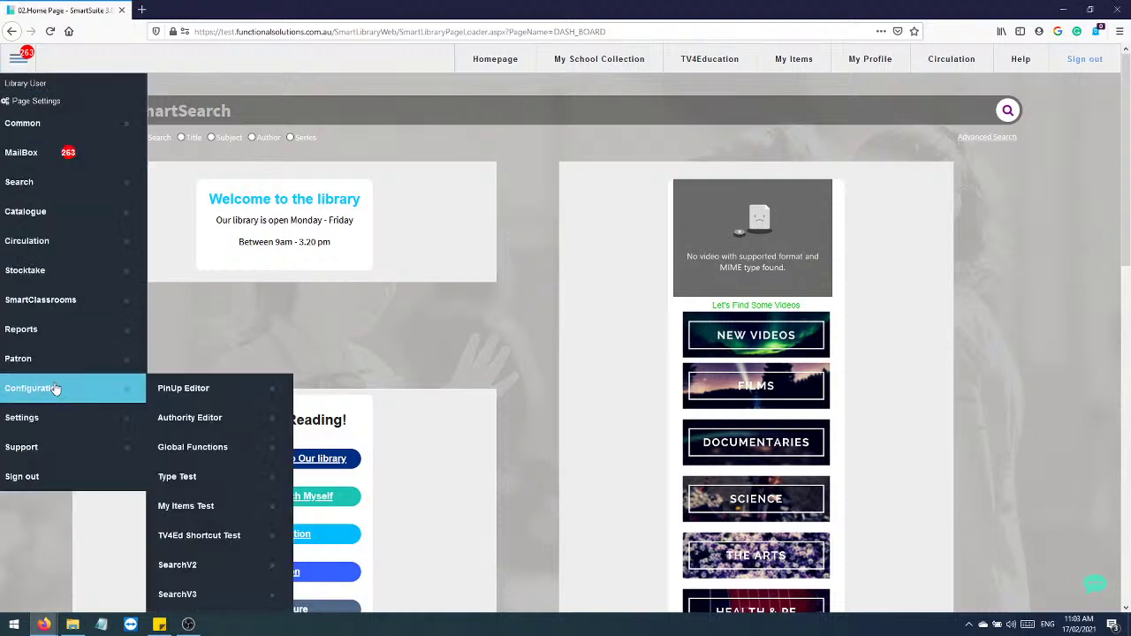
{"action": "left_click", "coordinate": [194, 448]}
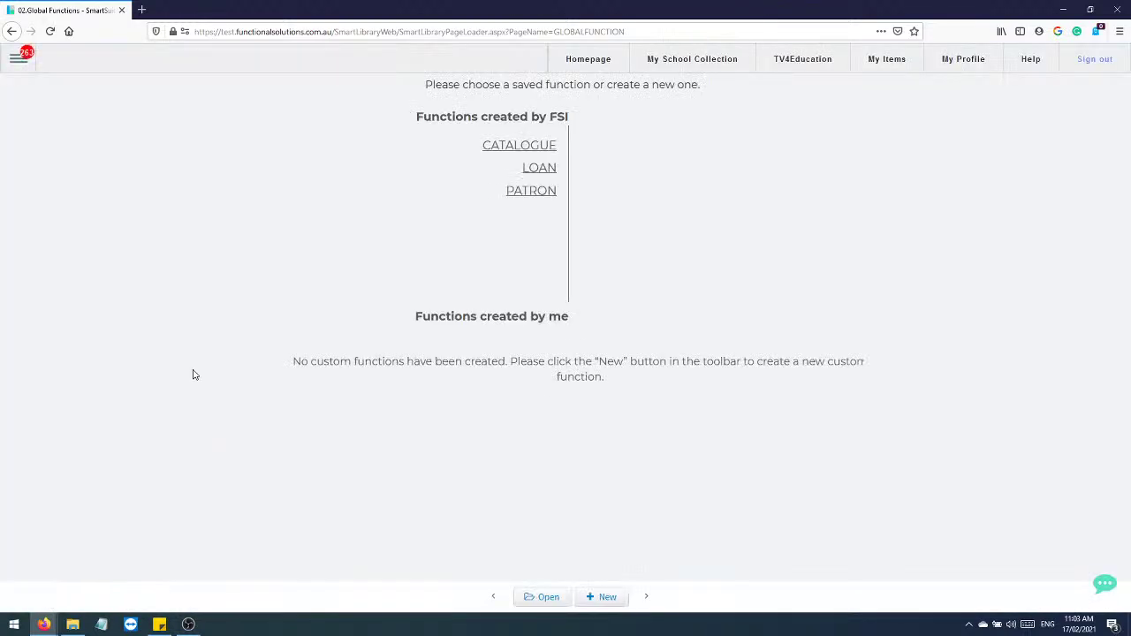
{"action": "left_click", "coordinate": [534, 193]}
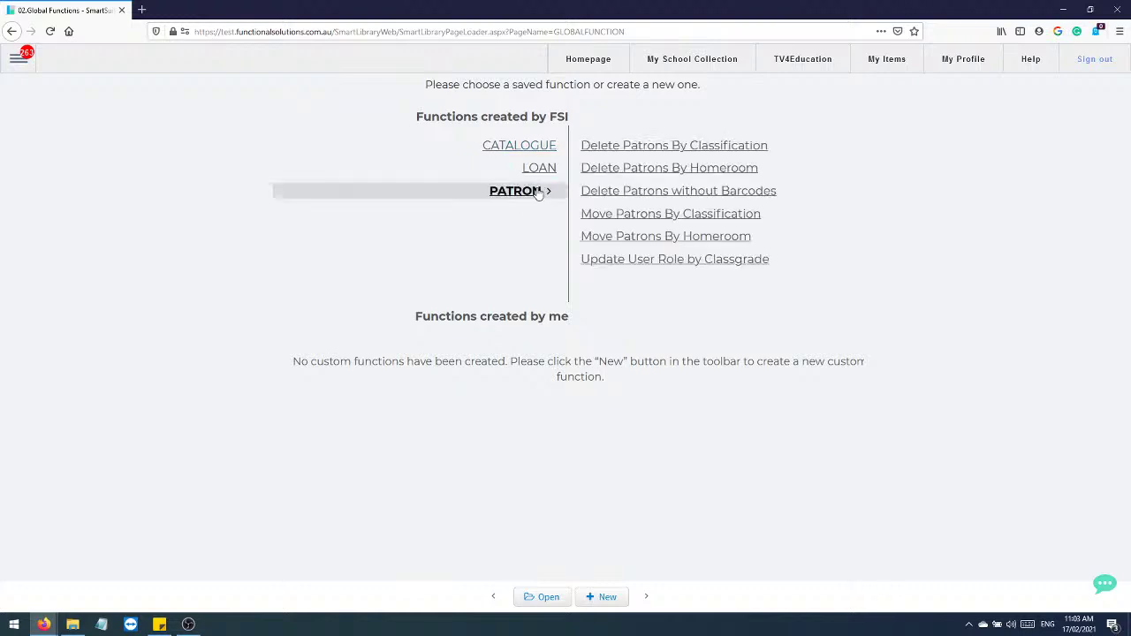
{"action": "left_click", "coordinate": [657, 217]}
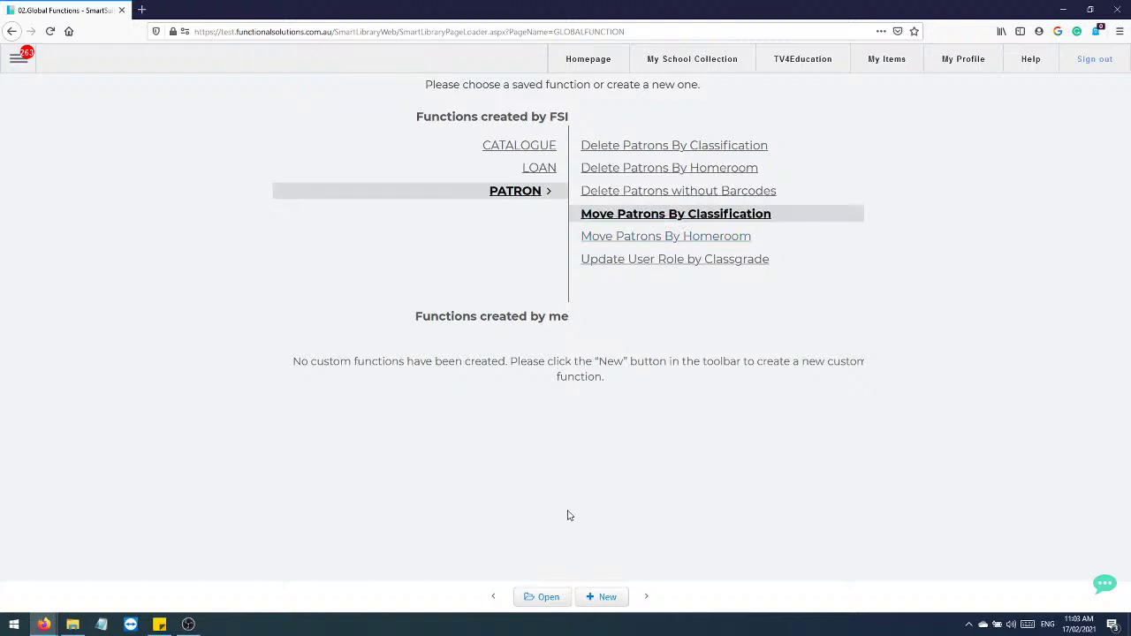
{"action": "left_click", "coordinate": [547, 598]}
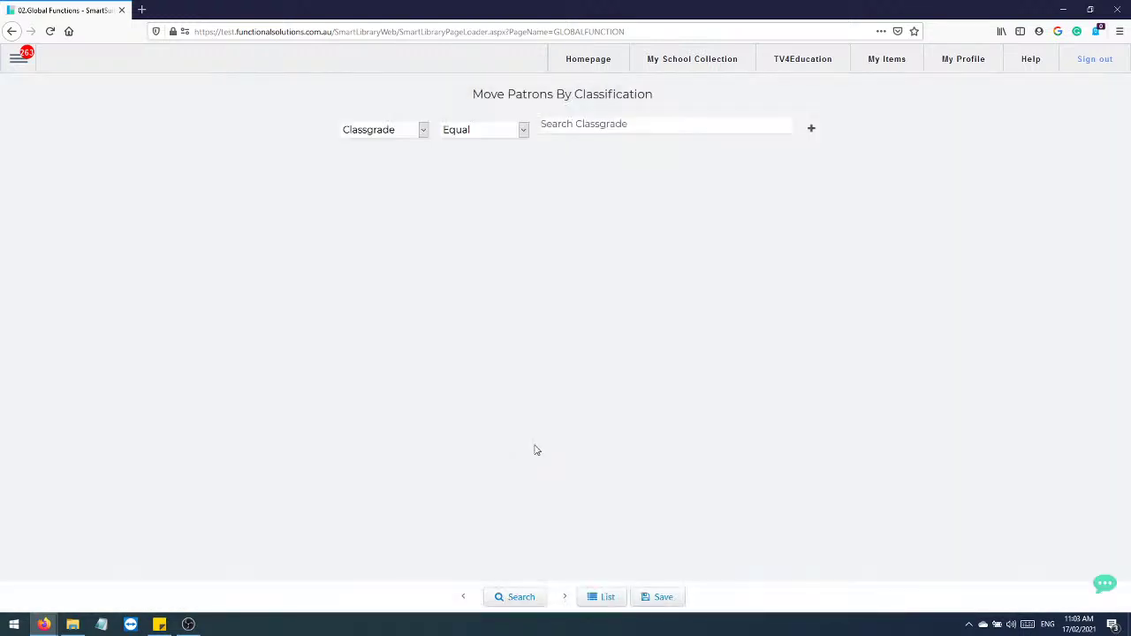
- Search for patrons whose Classgrade equals 1, 10, 11, 111, 1111, 12, 123 or 12D
{"action": "left_click", "coordinate": [632, 136]}
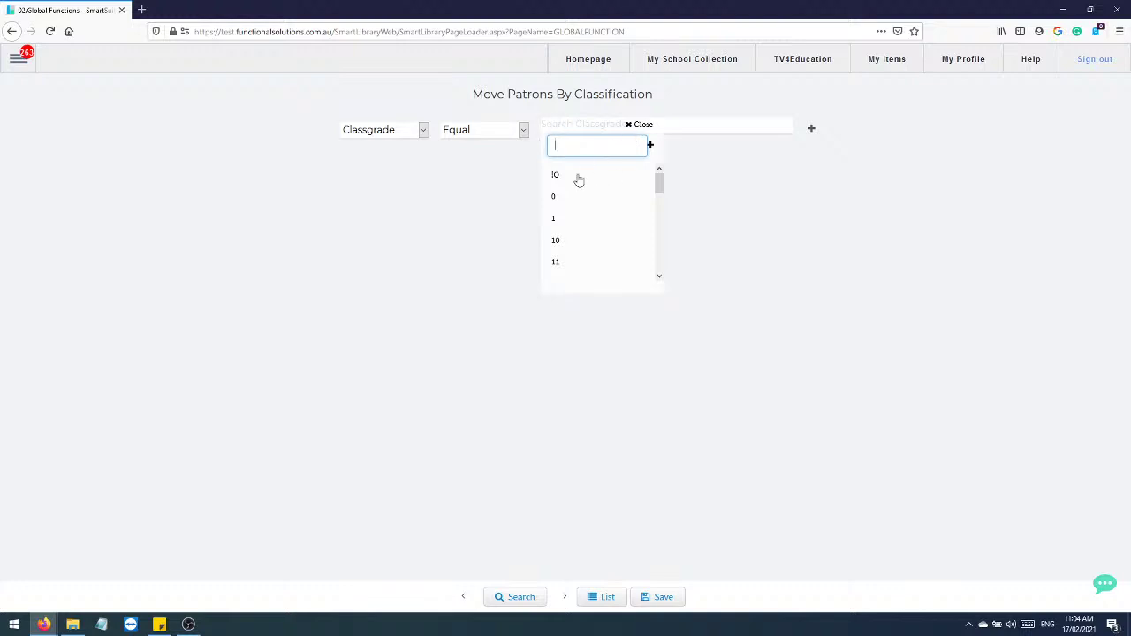
{"action": "left_click", "coordinate": [566, 221]}
{"action": "left_click", "coordinate": [565, 242]}
{"action": "left_click", "coordinate": [571, 265]}
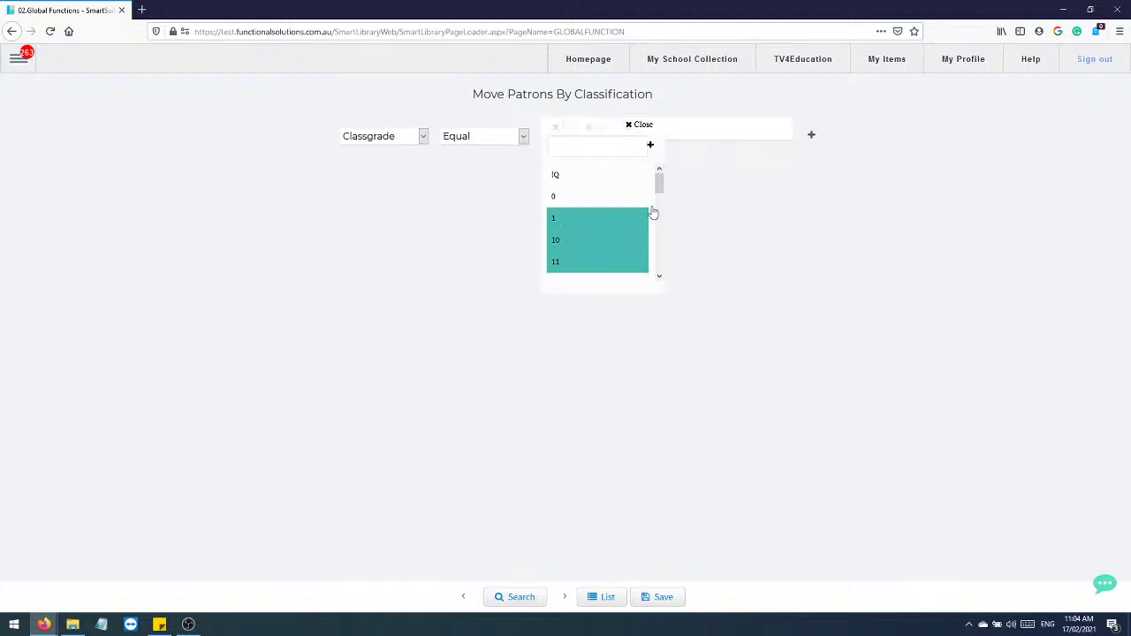
{"action": "left_click_drag", "start_coordinate": [658, 183], "coordinate": [658, 203]}
{"action": "left_click", "coordinate": [573, 184]}
{"action": "left_click", "coordinate": [565, 199]}
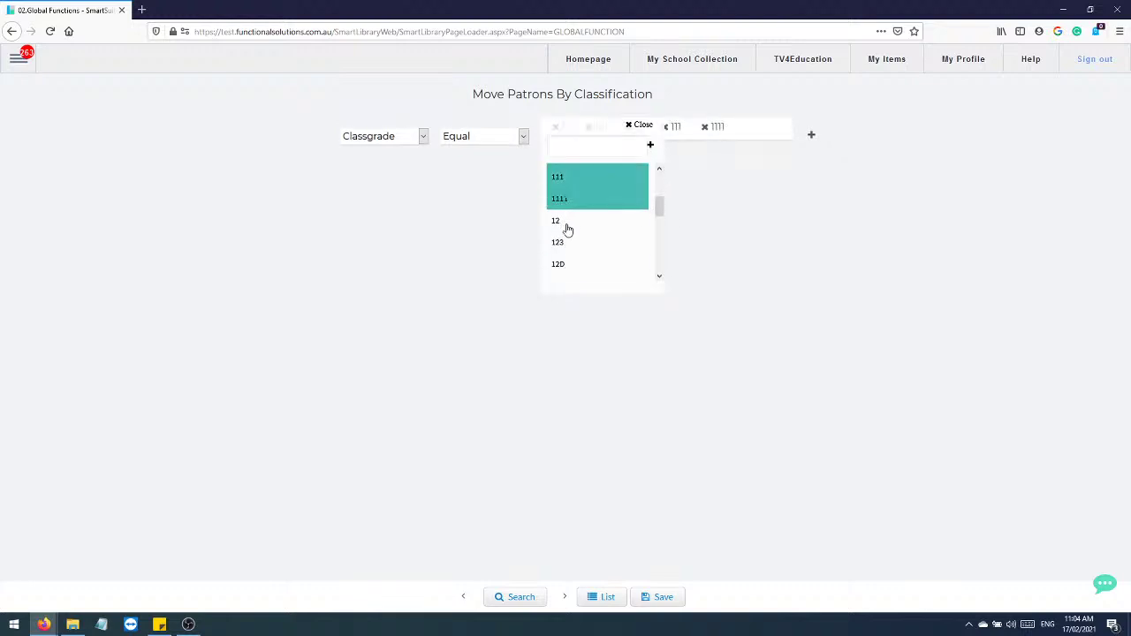
{"action": "left_click", "coordinate": [566, 225]}
{"action": "left_click", "coordinate": [564, 247]}
{"action": "left_click", "coordinate": [565, 267]}
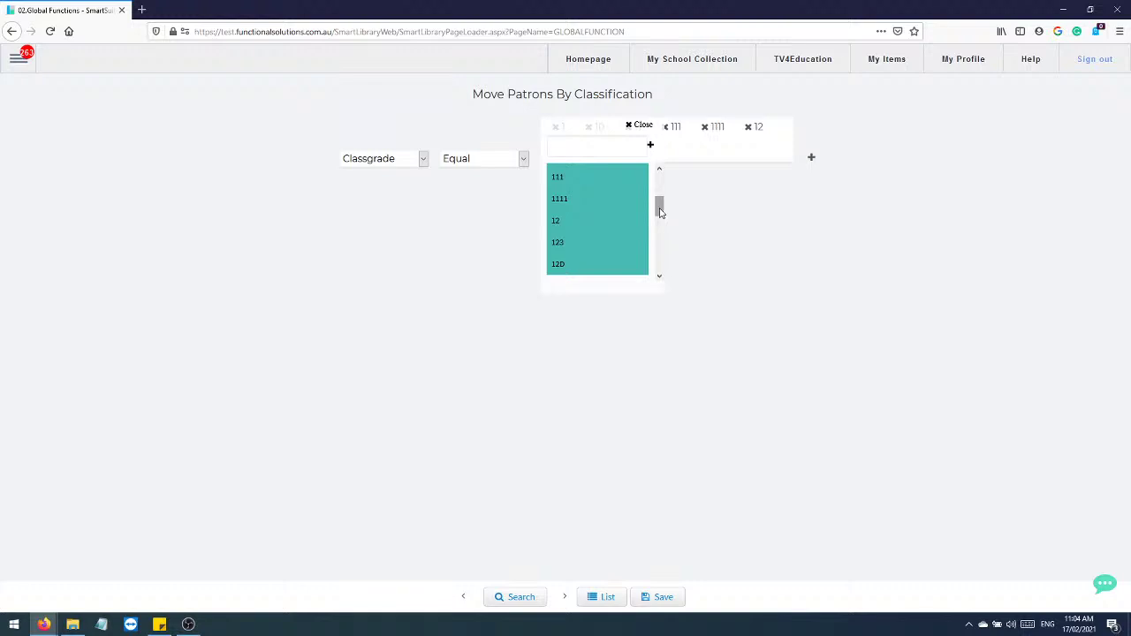
{"action": "left_click_drag", "start_coordinate": [660, 212], "coordinate": [649, 172]}
{"action": "left_click", "coordinate": [637, 124]}
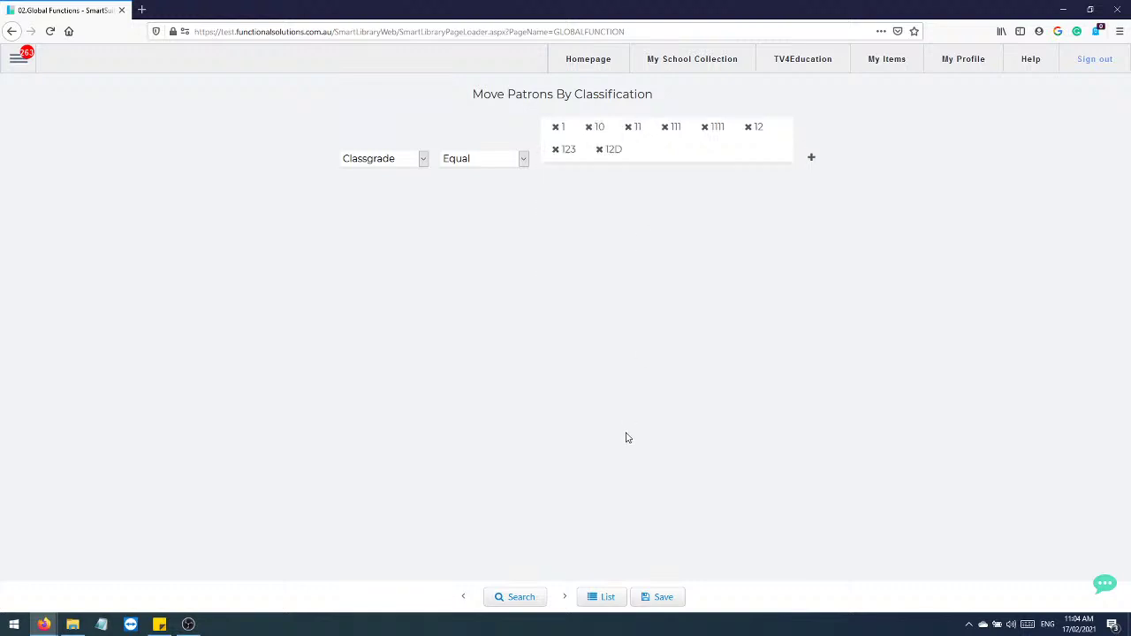
{"action": "left_click", "coordinate": [519, 597]}
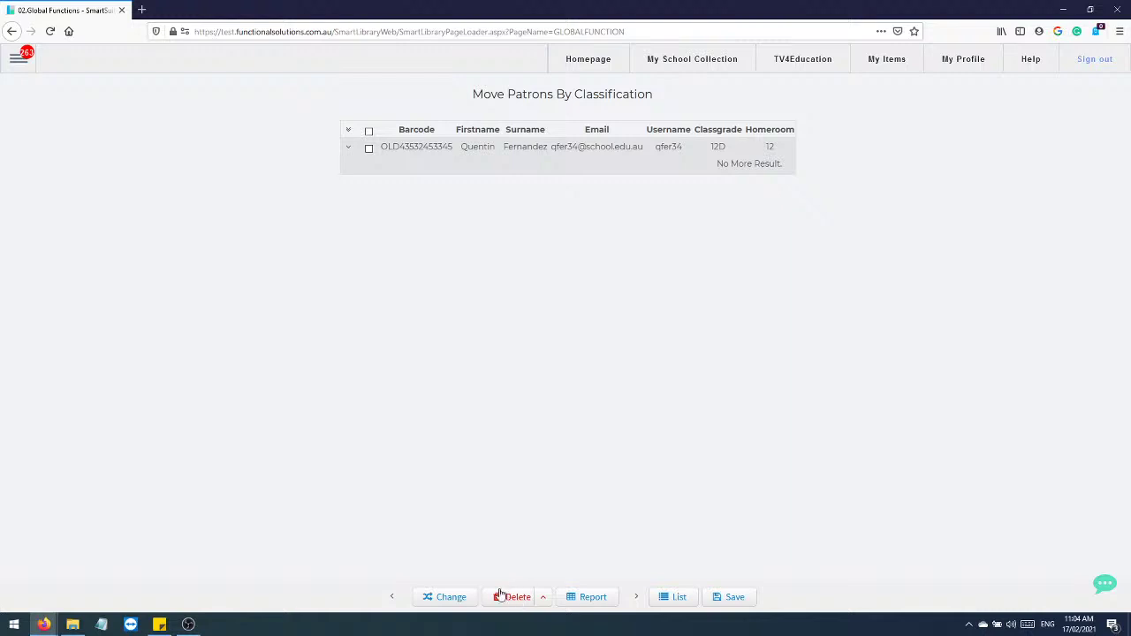
- Set up a change for the found patrons that overwrites Classgrade with LEFT 2020
{"action": "left_click", "coordinate": [455, 600]}
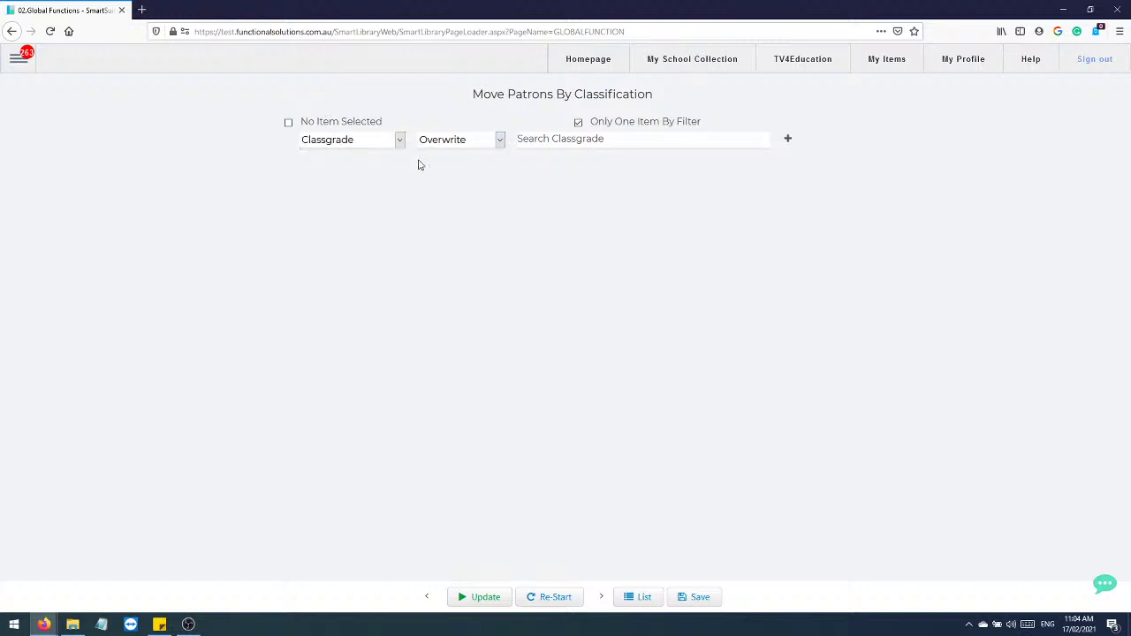
{"action": "left_click", "coordinate": [570, 144]}
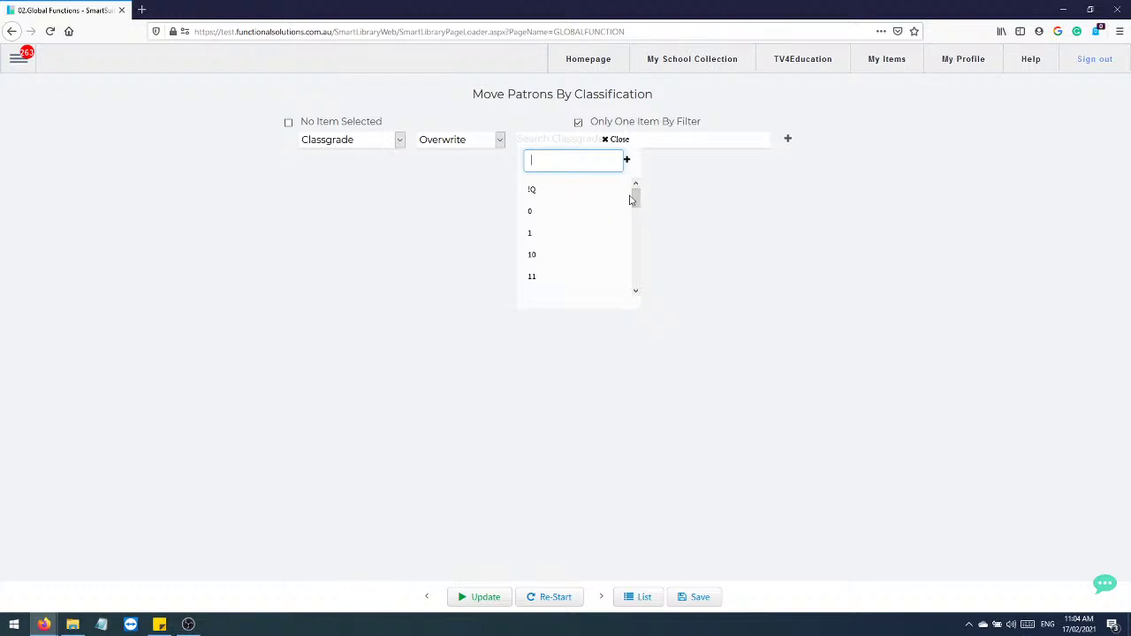
{"action": "type", "text": "lef"}
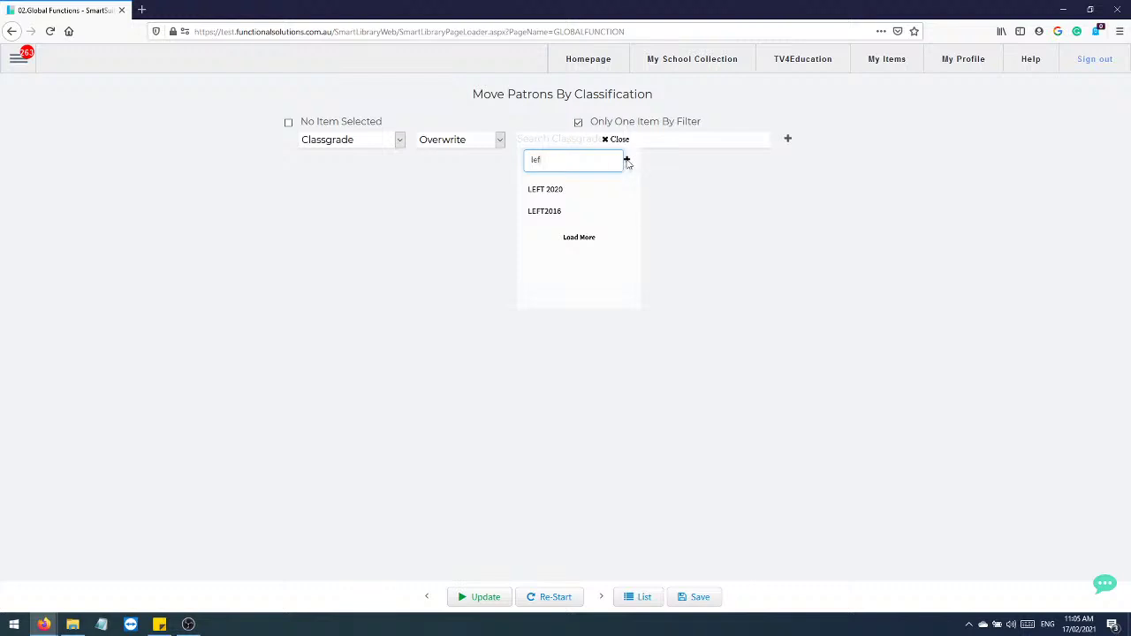
{"action": "left_click", "coordinate": [557, 190]}
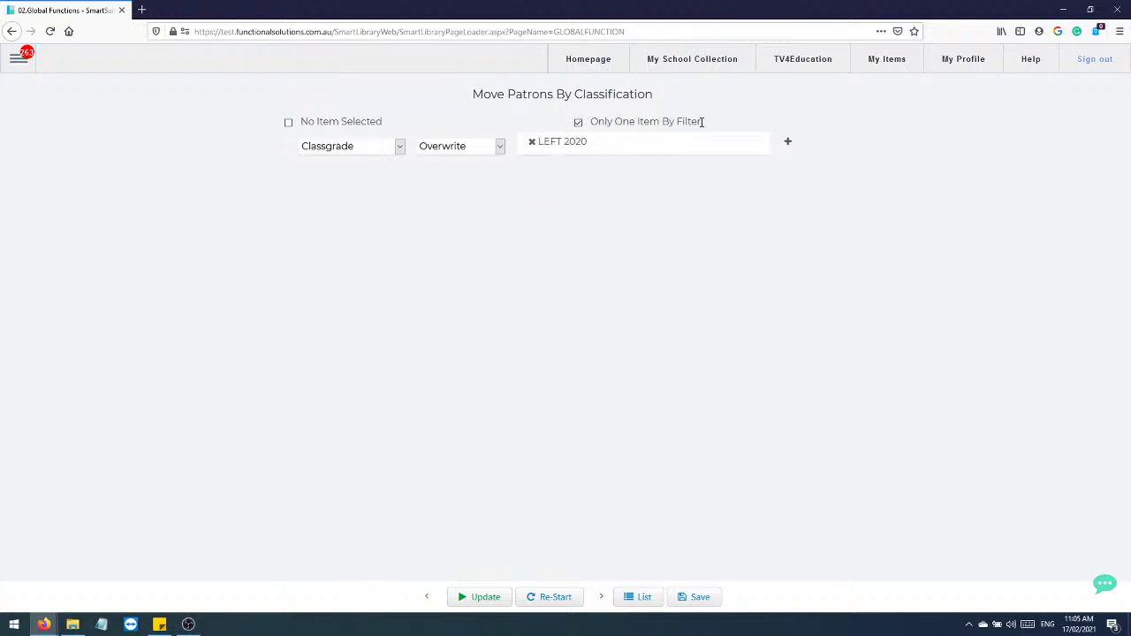
- Examine the update scope options and how they relate to selecting the patron in the search results
{"action": "left_click_drag", "start_coordinate": [702, 121], "coordinate": [590, 121]}
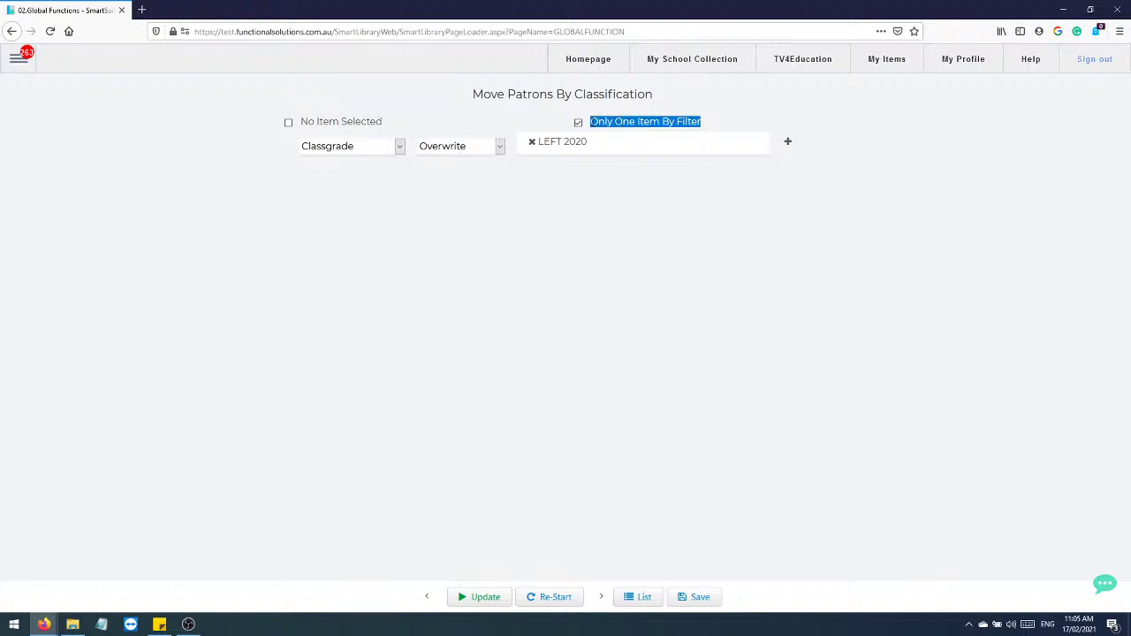
{"action": "left_click_drag", "start_coordinate": [383, 121], "coordinate": [301, 129]}
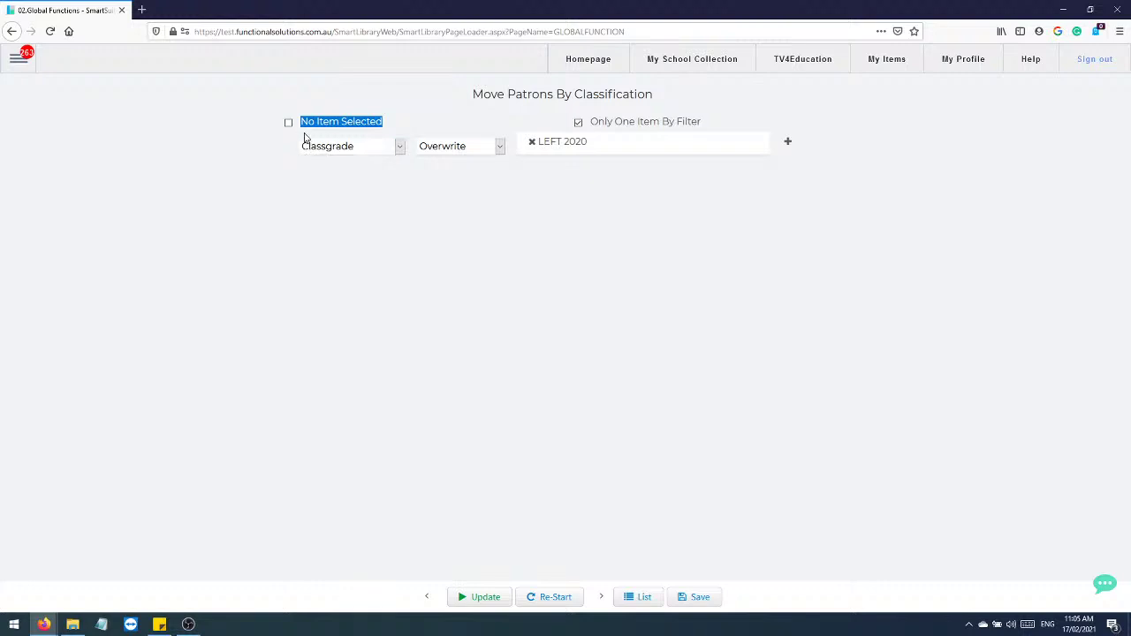
{"action": "left_click", "coordinate": [426, 598]}
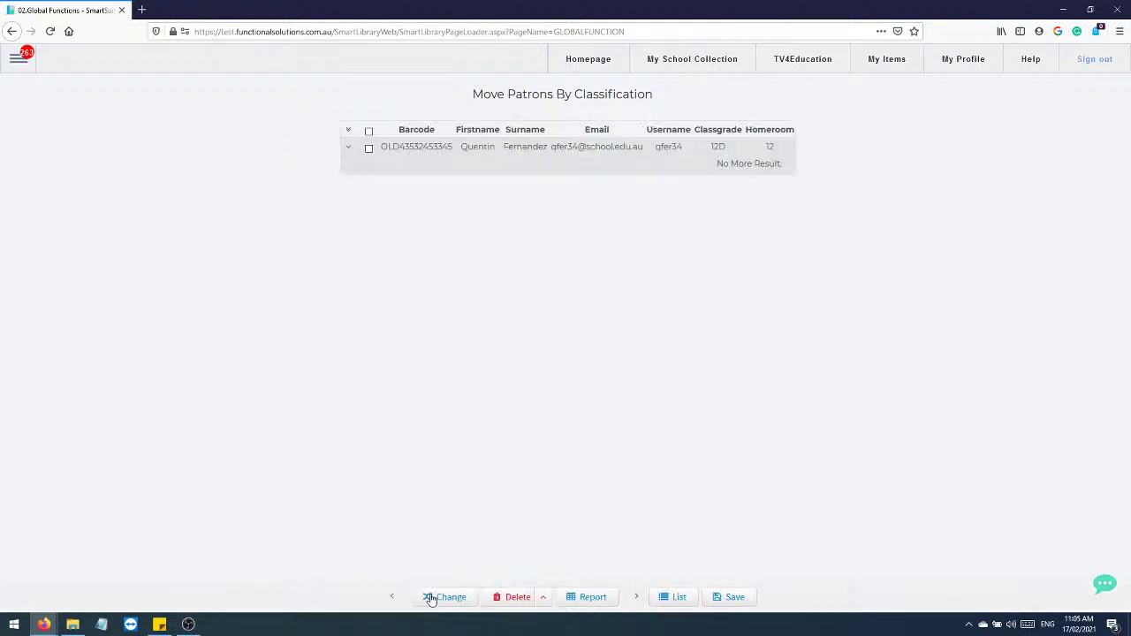
{"action": "left_click", "coordinate": [368, 149]}
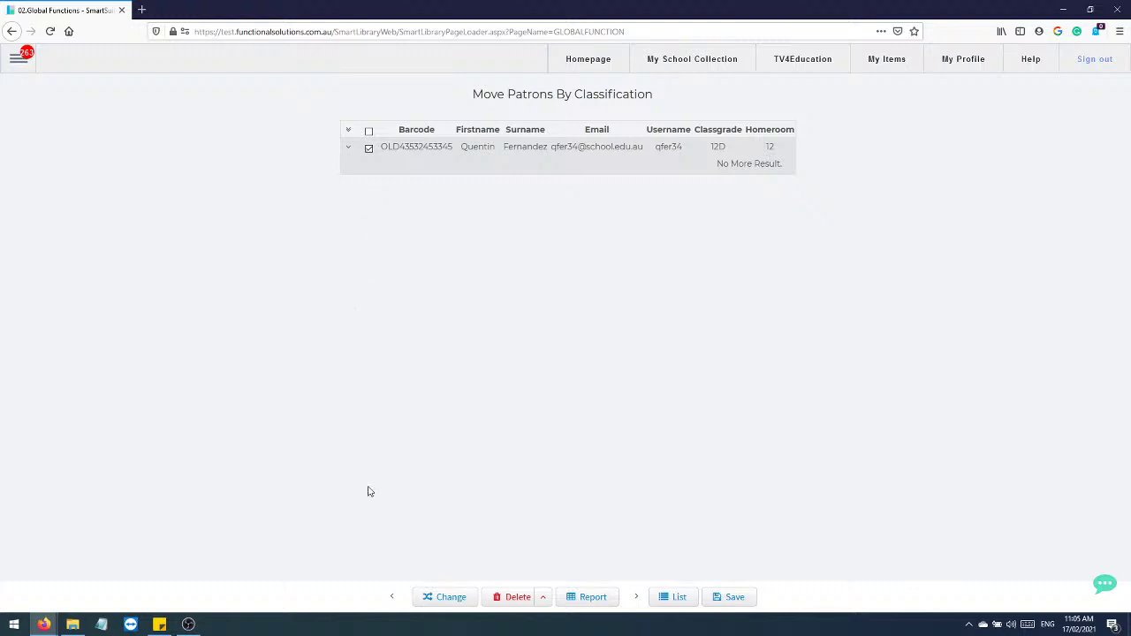
{"action": "left_click", "coordinate": [368, 149]}
{"action": "left_click", "coordinate": [456, 598]}
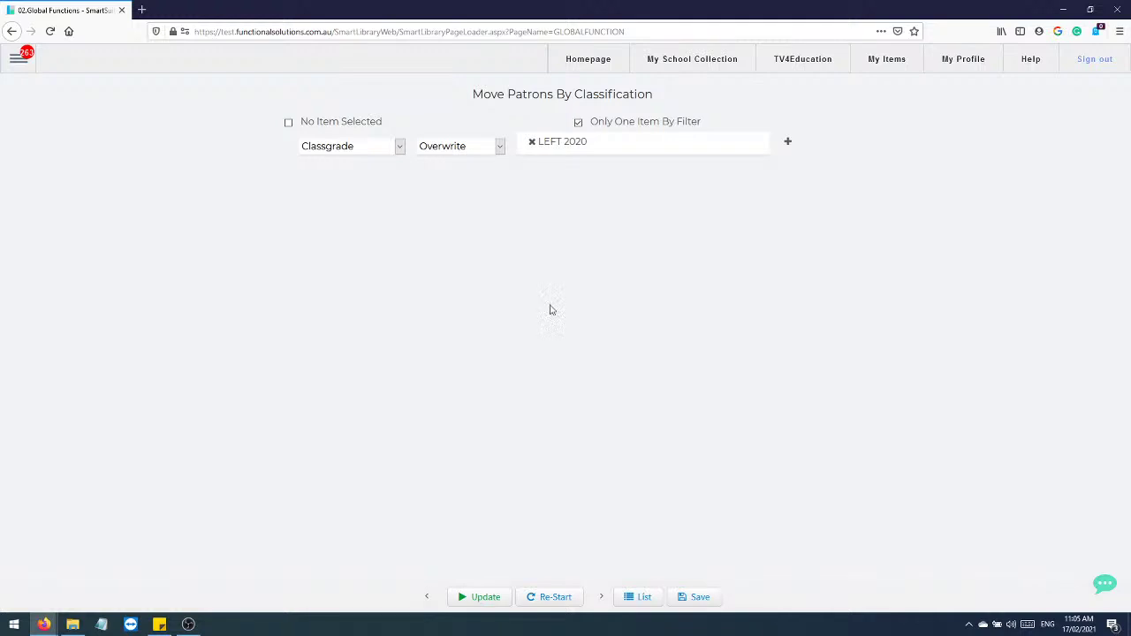
{"action": "left_click_drag", "start_coordinate": [590, 122], "coordinate": [737, 124]}
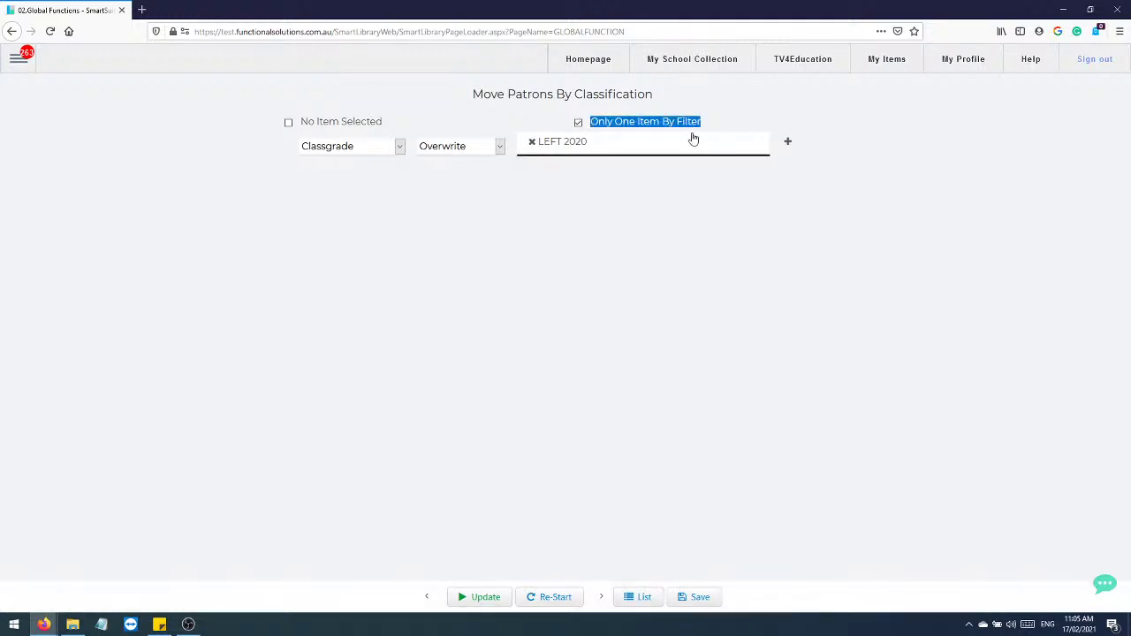
- Run and confirm the Classgrade update for all patrons matching the filter, and repeat the search to check it
{"action": "left_click", "coordinate": [485, 598]}
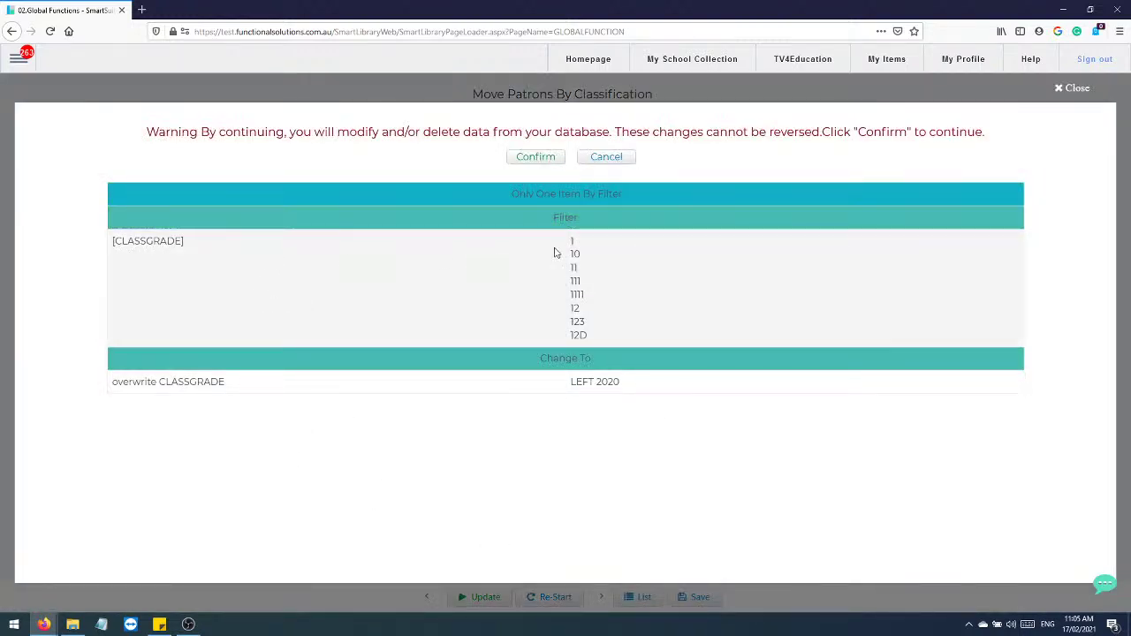
{"action": "left_click_drag", "start_coordinate": [570, 238], "coordinate": [596, 341]}
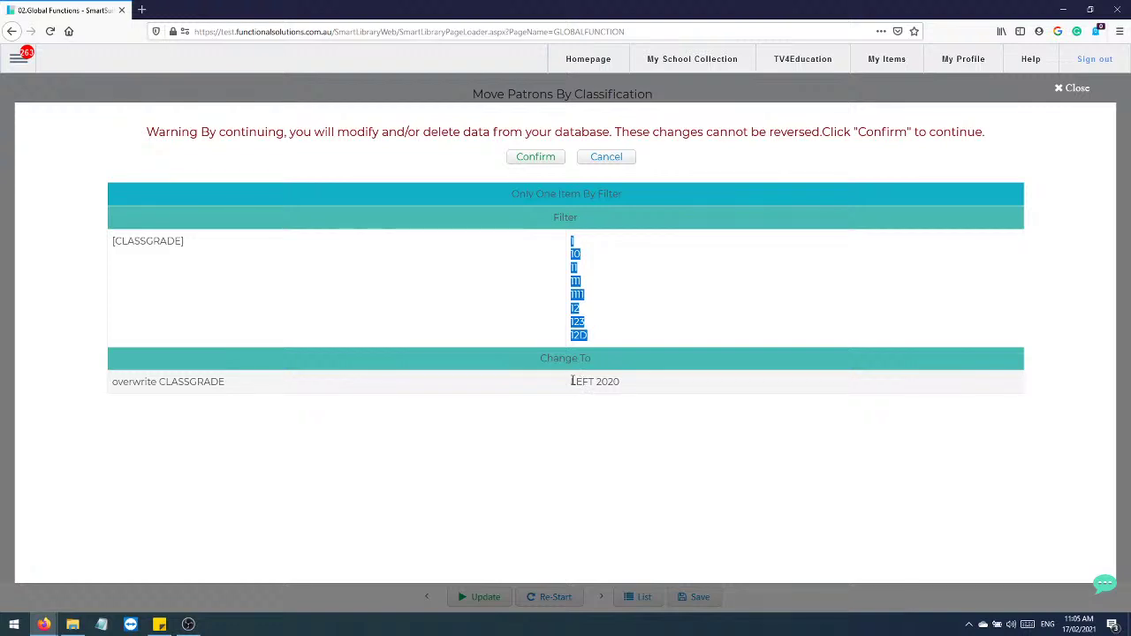
{"action": "left_click_drag", "start_coordinate": [570, 381], "coordinate": [623, 435]}
{"action": "left_click", "coordinate": [622, 435]}
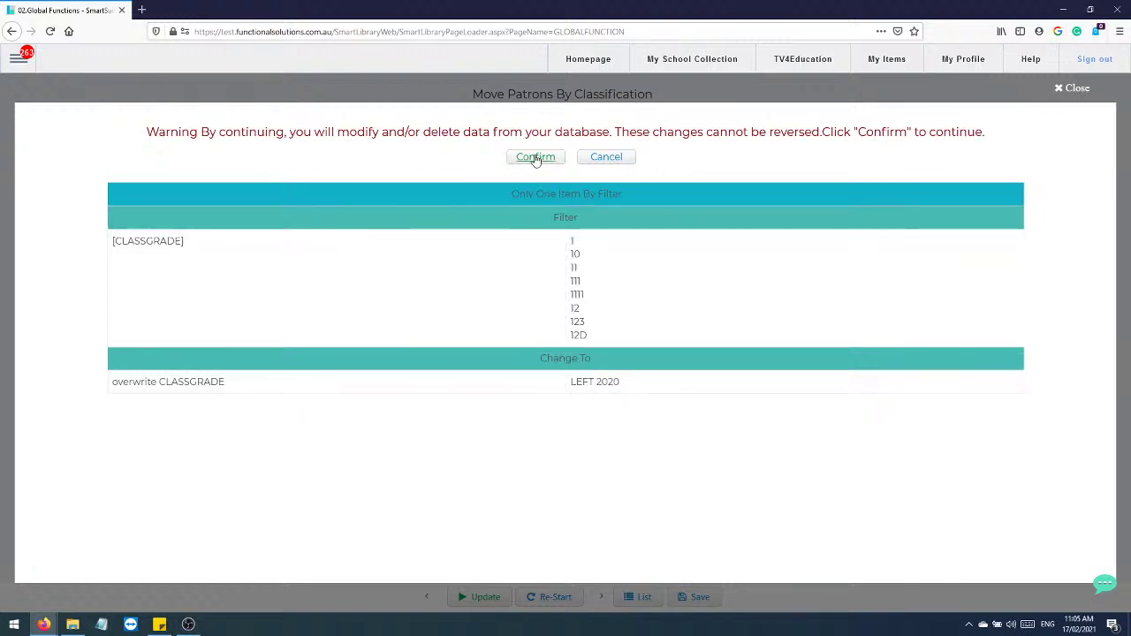
{"action": "left_click", "coordinate": [535, 156]}
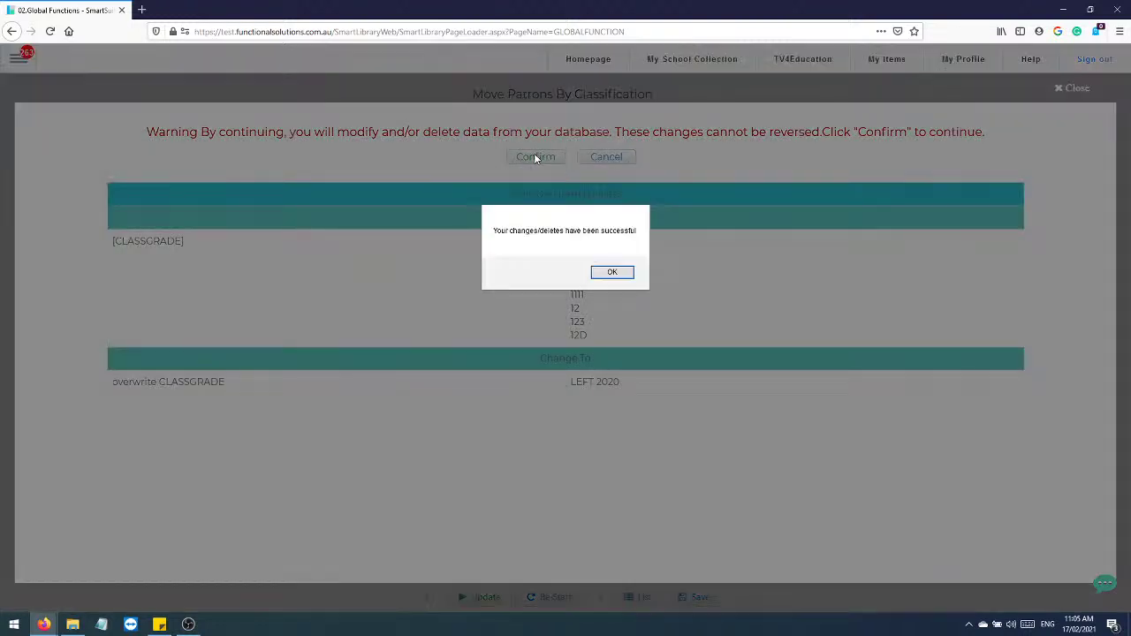
{"action": "left_click", "coordinate": [612, 273]}
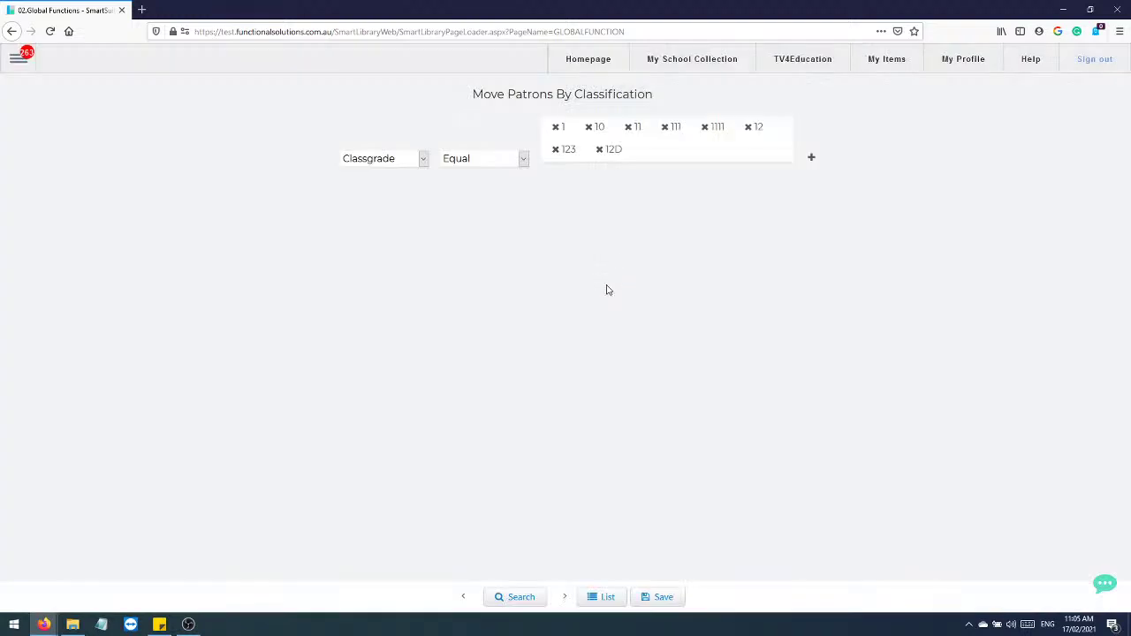
{"action": "left_click", "coordinate": [518, 601]}
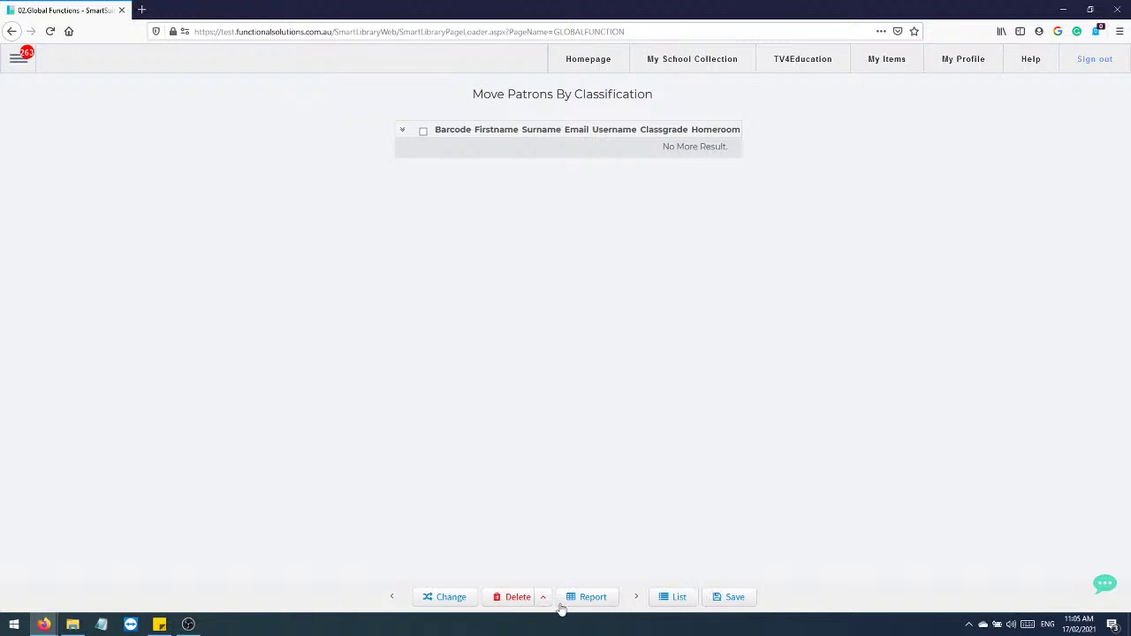
- Return to the function list and open the patron function Move Patrons By Homeroom
{"action": "left_click", "coordinate": [673, 599]}
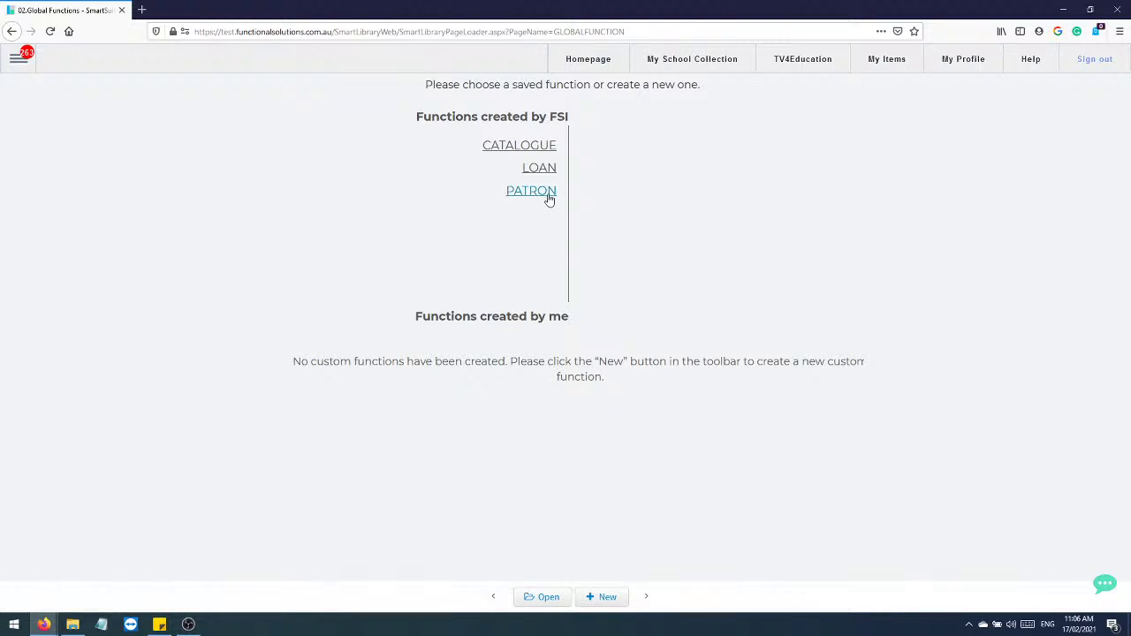
{"action": "left_click", "coordinate": [547, 199]}
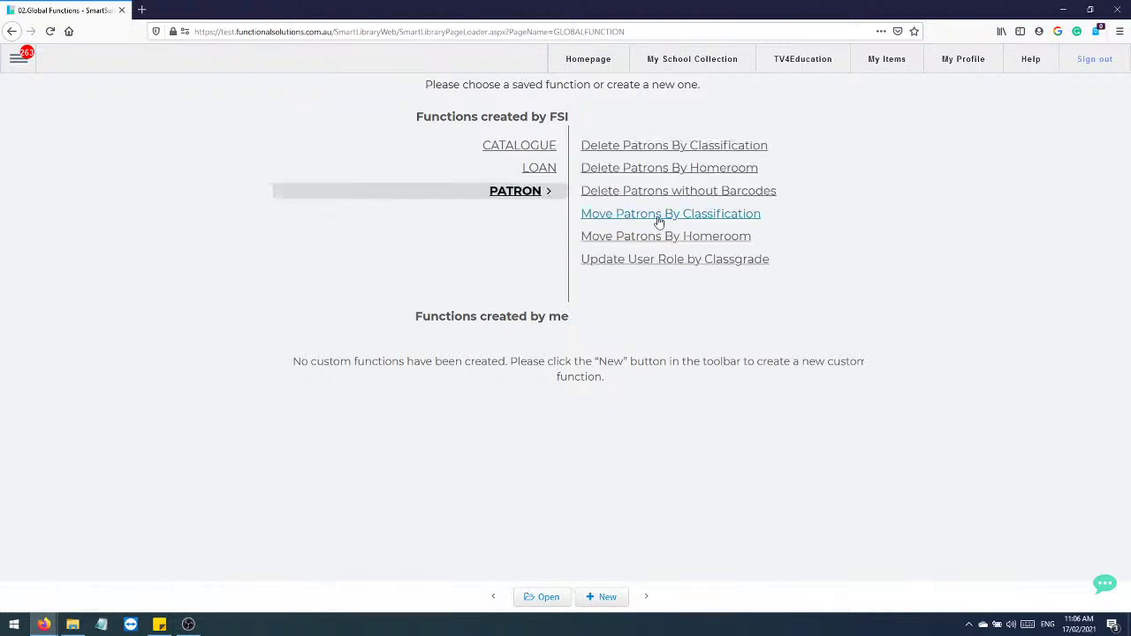
{"action": "left_click", "coordinate": [670, 246]}
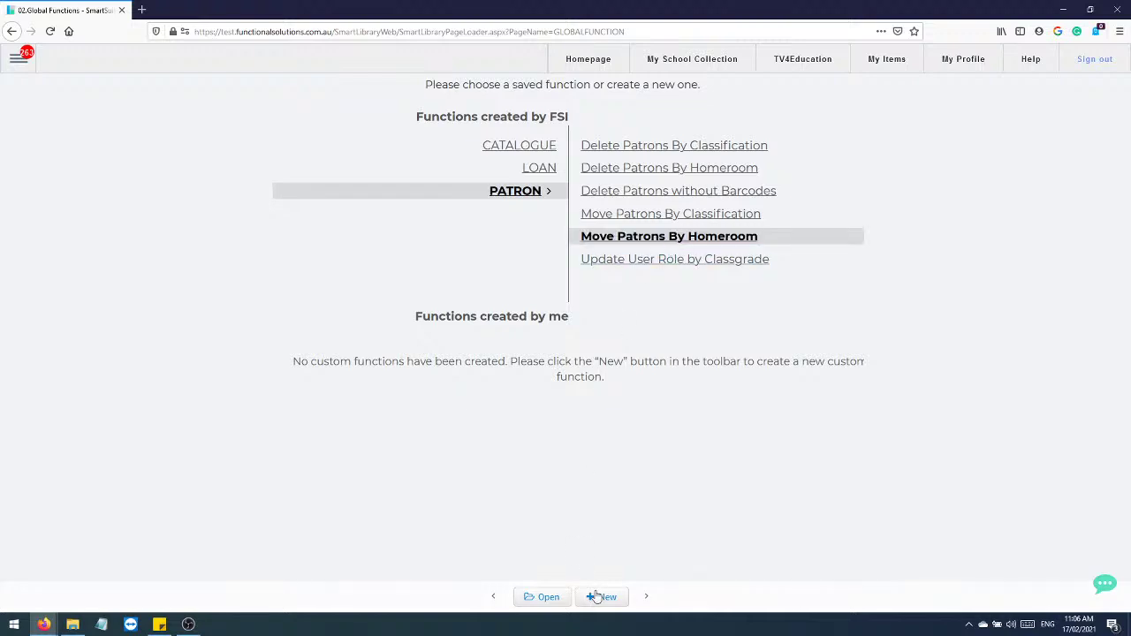
{"action": "left_click", "coordinate": [554, 599]}
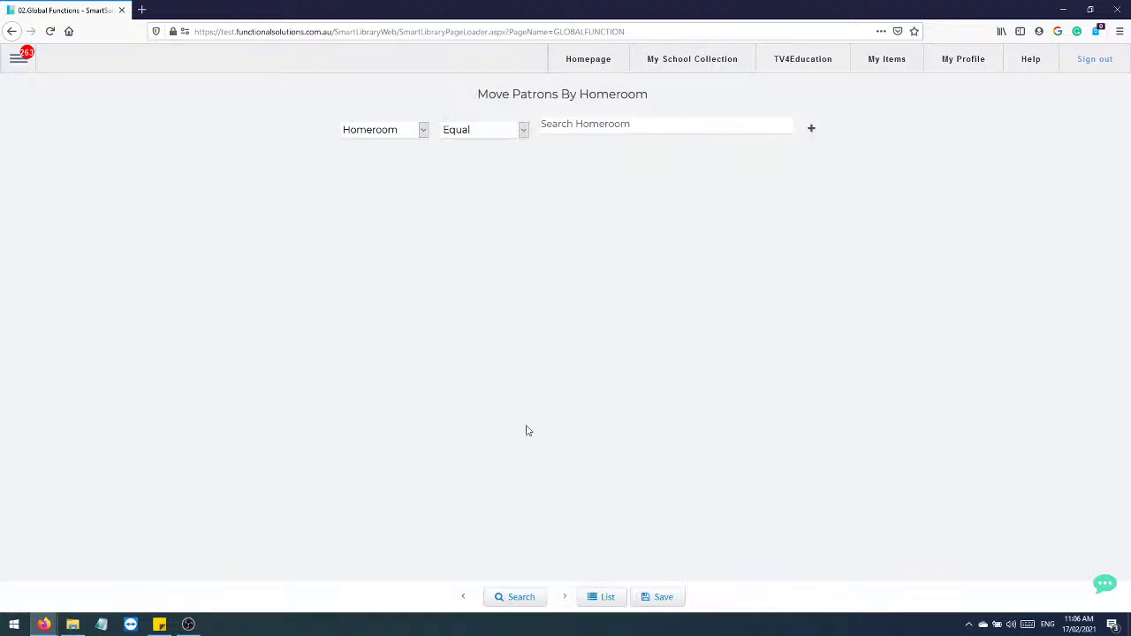
- Search for all patrons whose Classgrade equals LEFT 2020 and check the Classgrade column of the results
{"action": "left_click", "coordinate": [404, 131]}
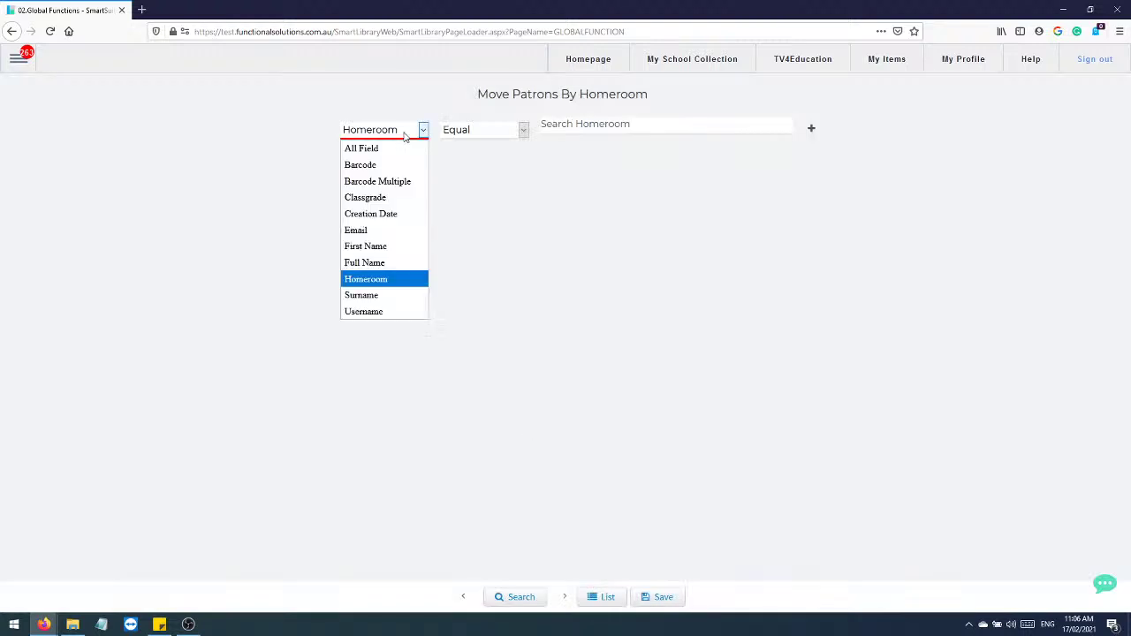
{"action": "left_click", "coordinate": [381, 198]}
{"action": "left_click", "coordinate": [599, 133]}
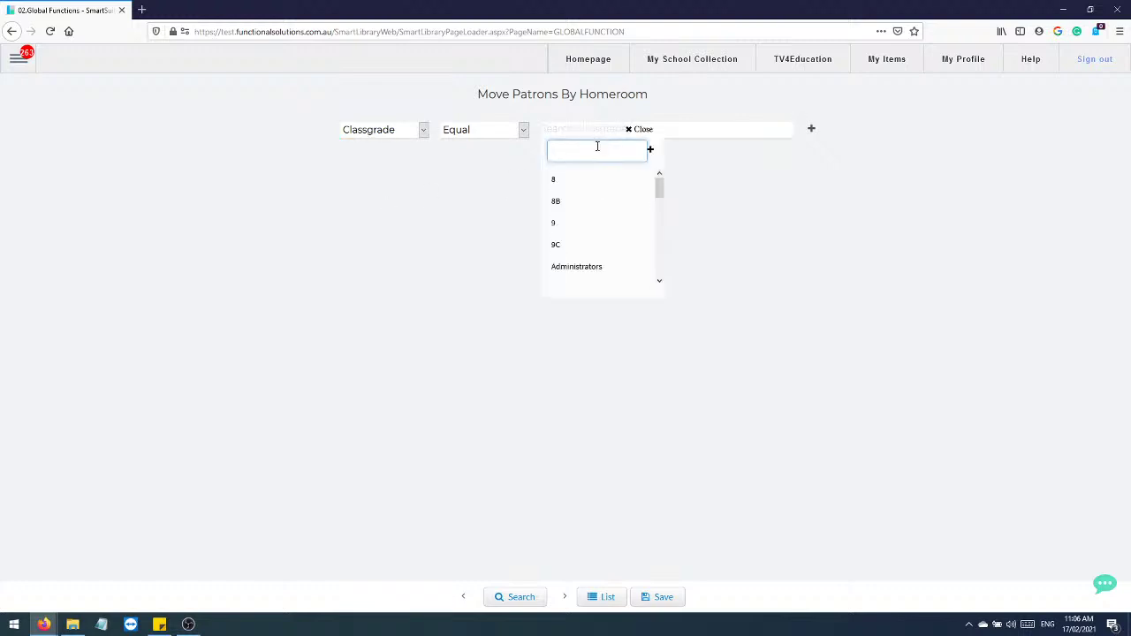
{"action": "left_click_drag", "start_coordinate": [659, 197], "coordinate": [659, 218]}
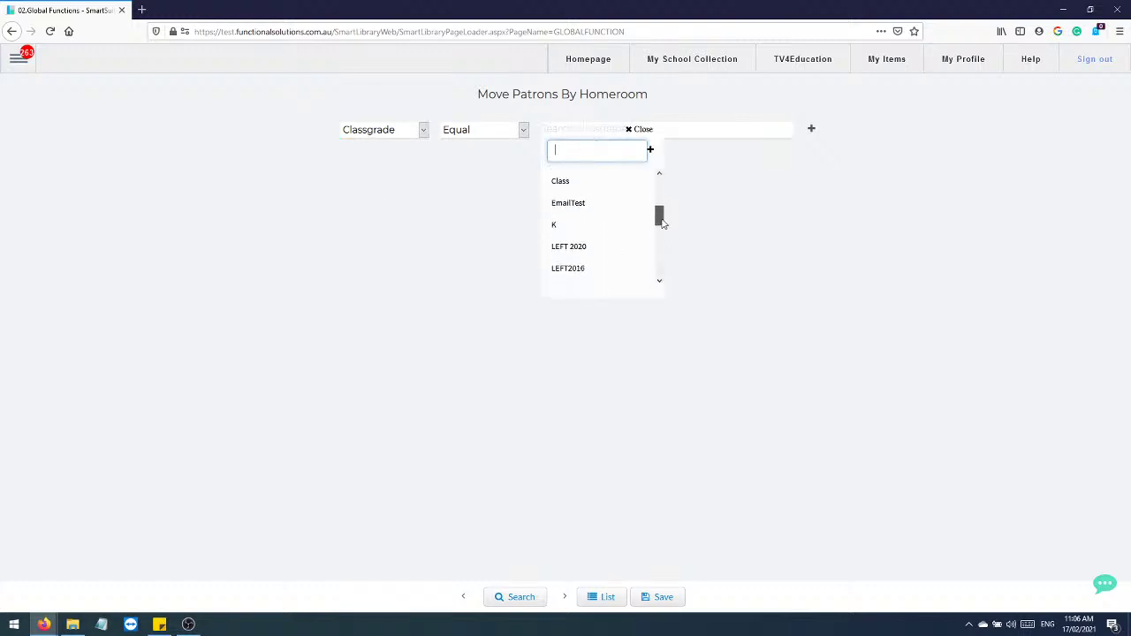
{"action": "left_click", "coordinate": [583, 253]}
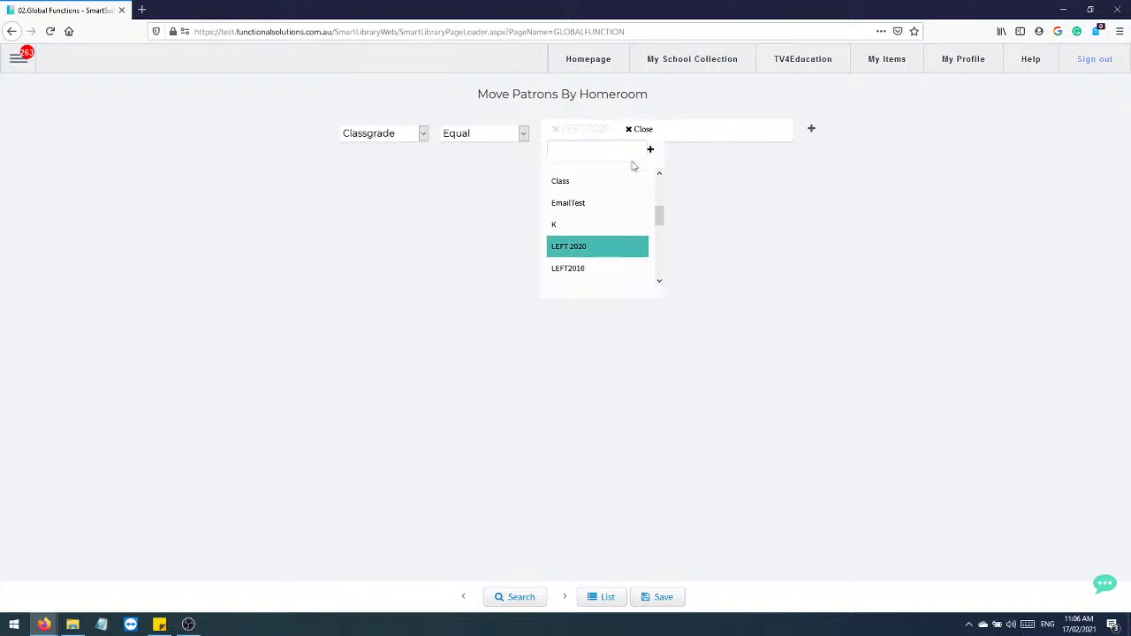
{"action": "left_click", "coordinate": [640, 132]}
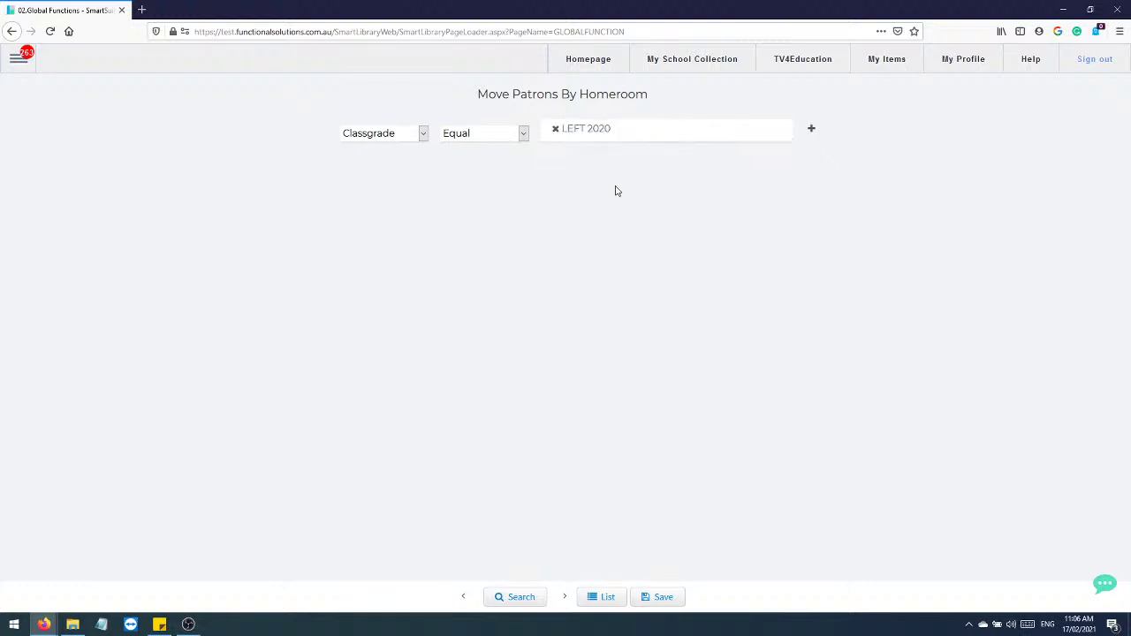
{"action": "left_click", "coordinate": [516, 597]}
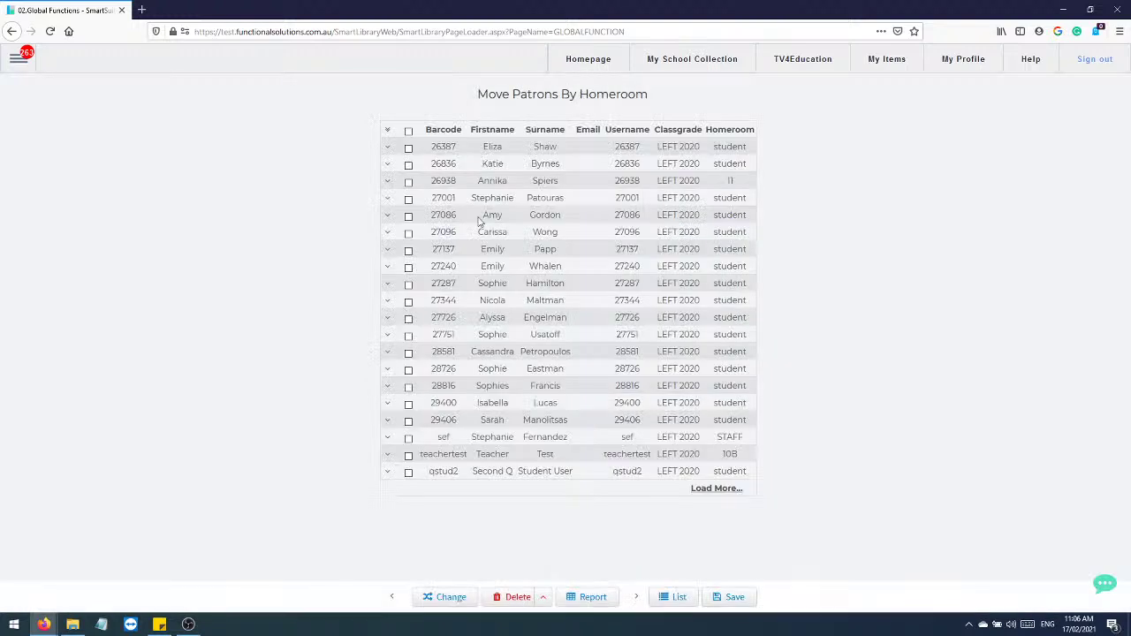
{"action": "double_click", "coordinate": [661, 129]}
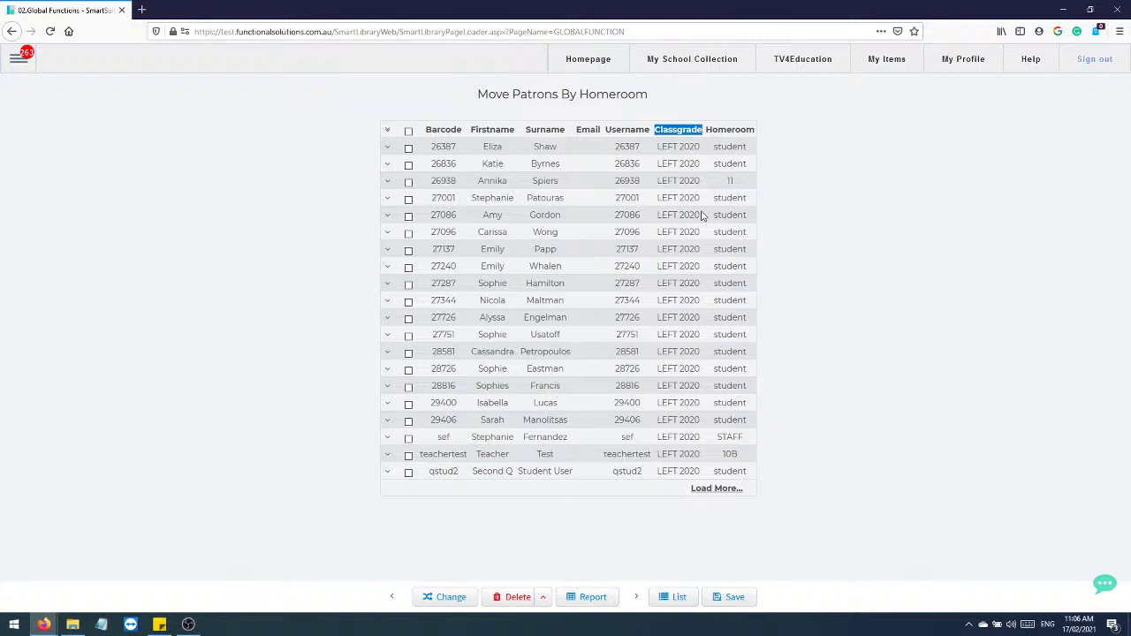
- Overwrite Homeroom with the new homeroom left 2020 for all patrons matching the filter, and confirm the update
{"action": "left_click", "coordinate": [448, 597]}
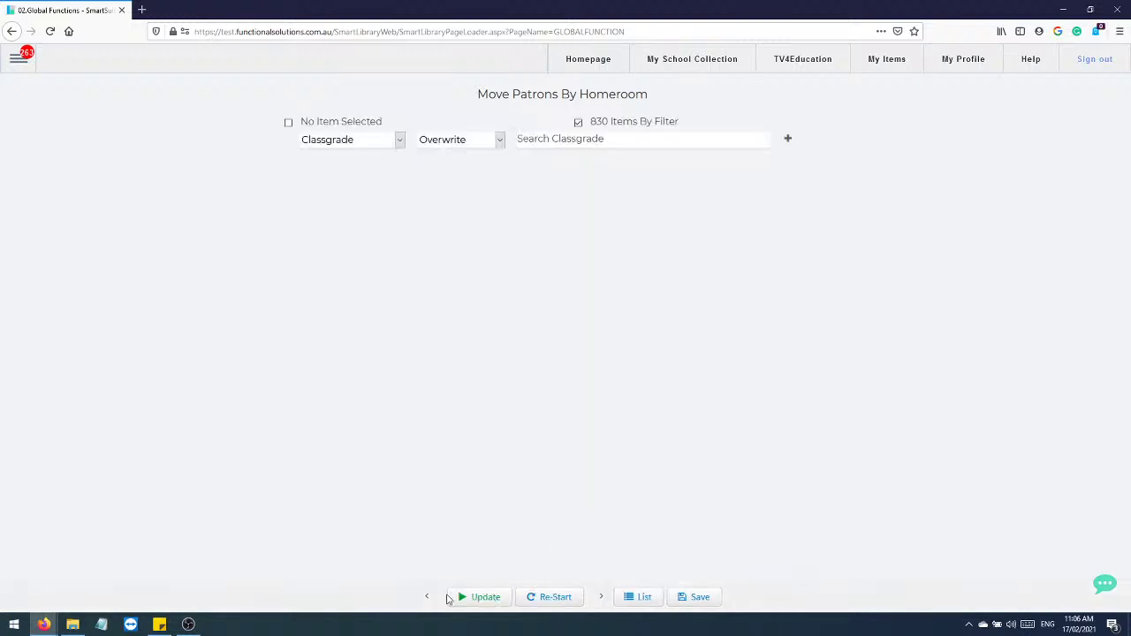
{"action": "left_click", "coordinate": [348, 140]}
{"action": "left_click", "coordinate": [336, 209]}
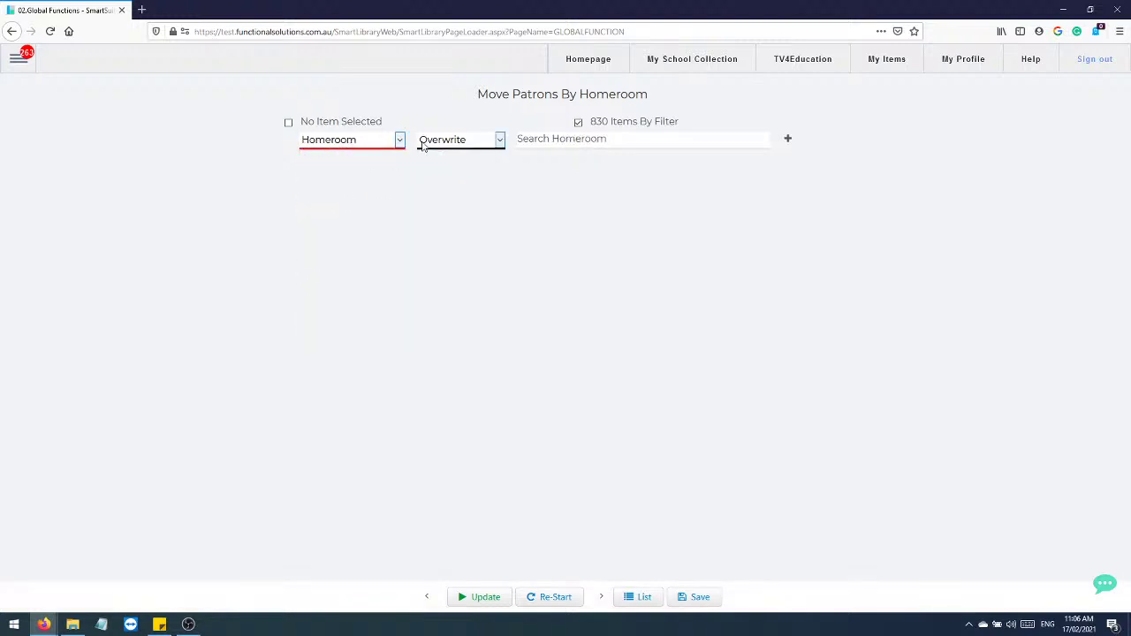
{"action": "left_click", "coordinate": [537, 141]}
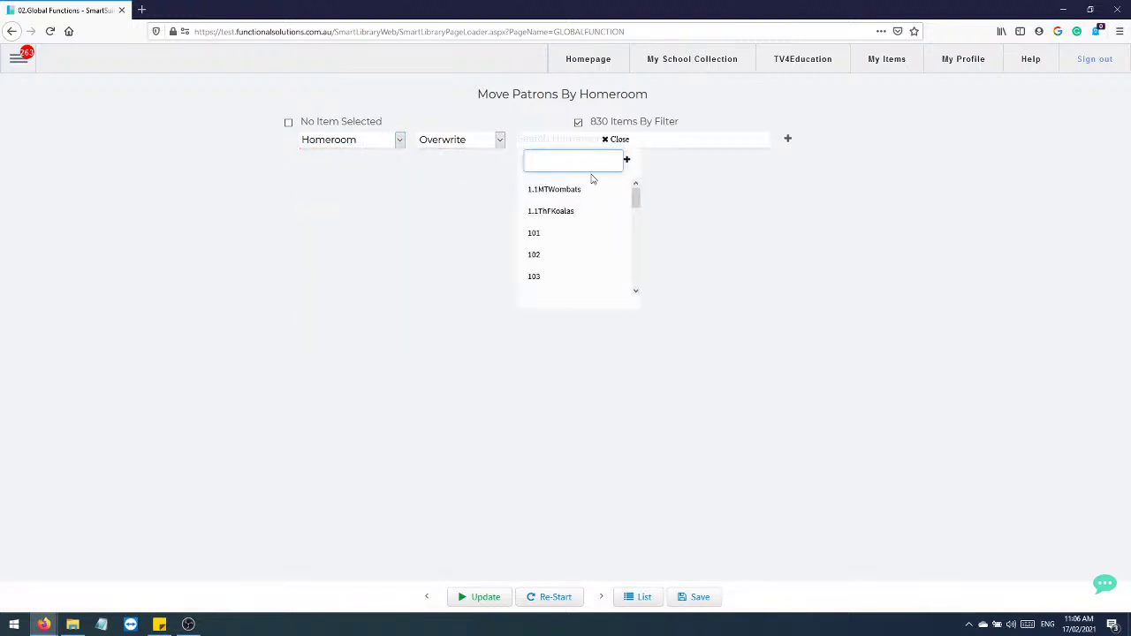
{"action": "type", "text": "left"}
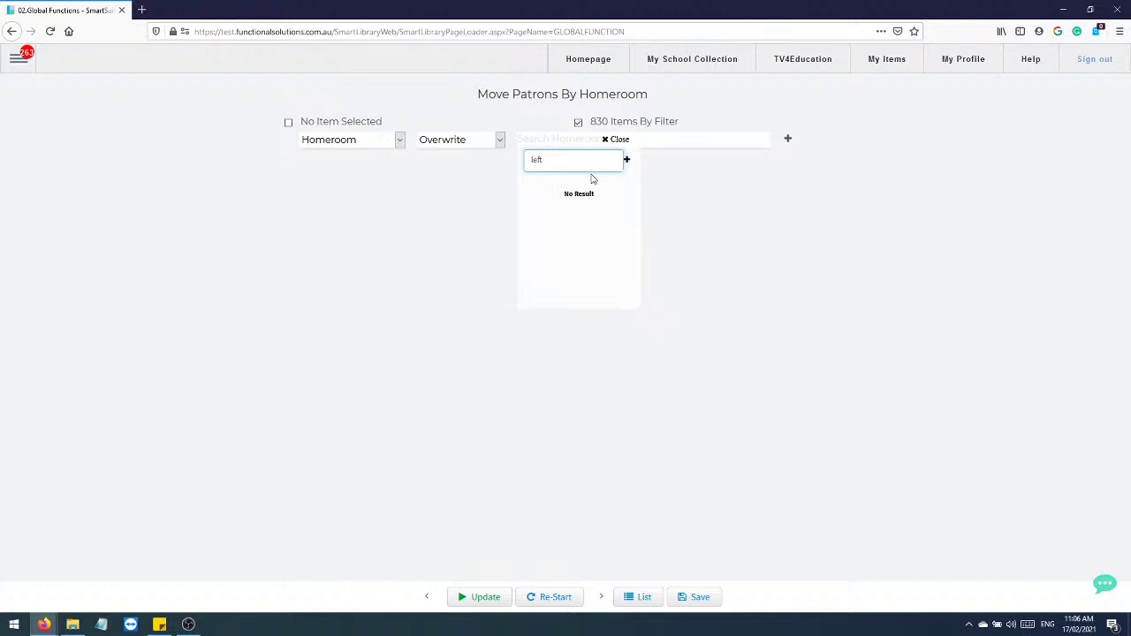
{"action": "type", "text": " 2020"}
{"action": "left_click", "coordinate": [627, 160]}
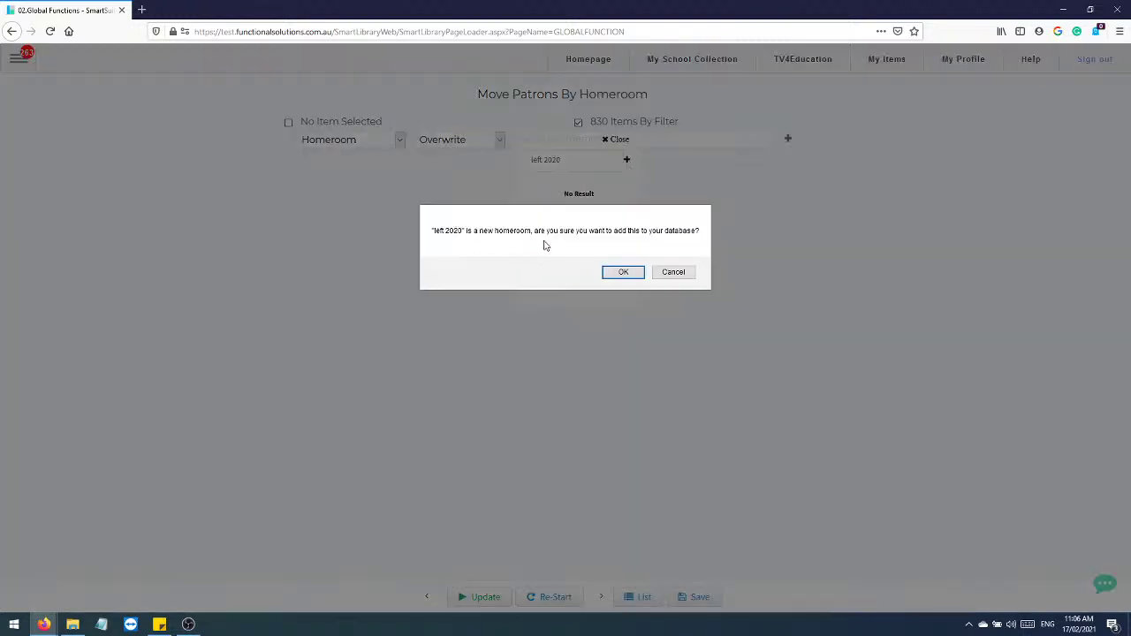
{"action": "left_click", "coordinate": [623, 273]}
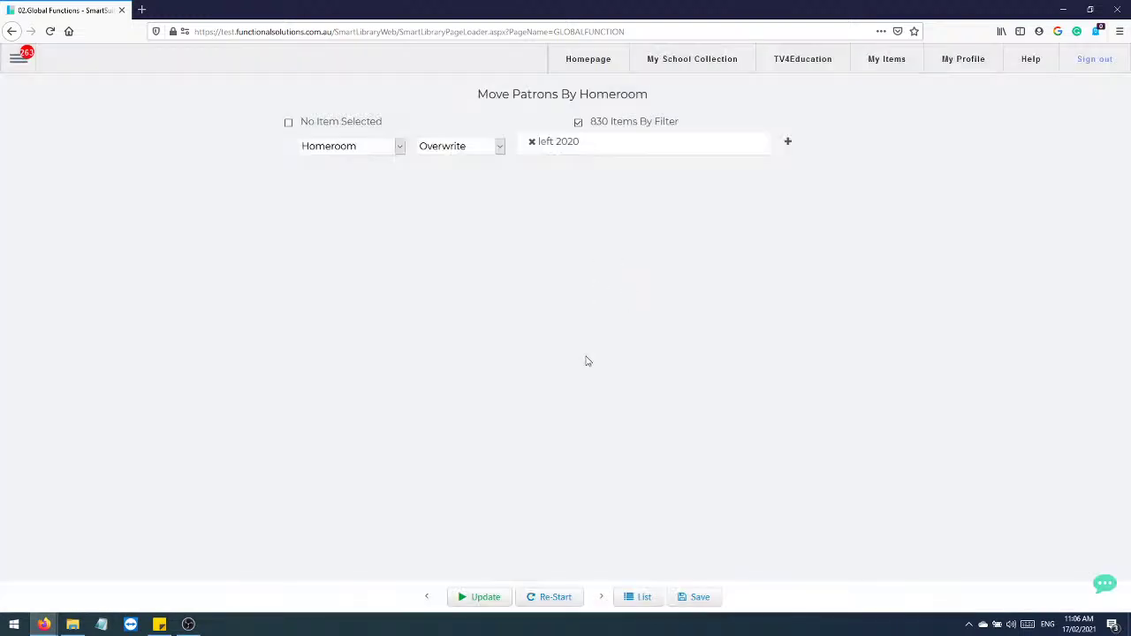
{"action": "left_click", "coordinate": [477, 597]}
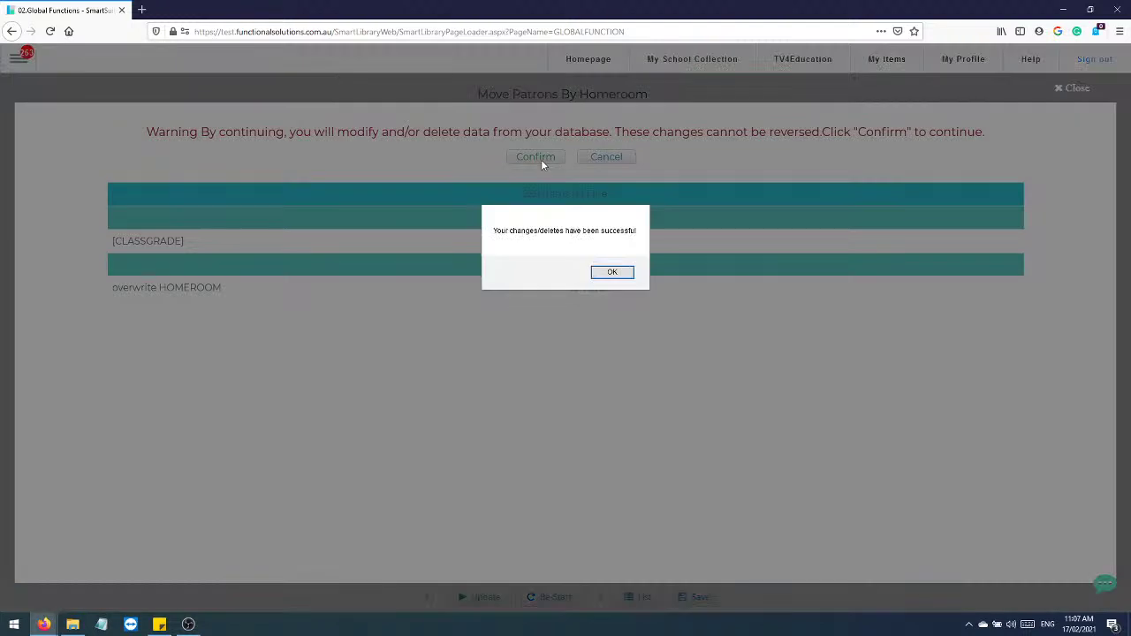
{"action": "left_click", "coordinate": [606, 271]}
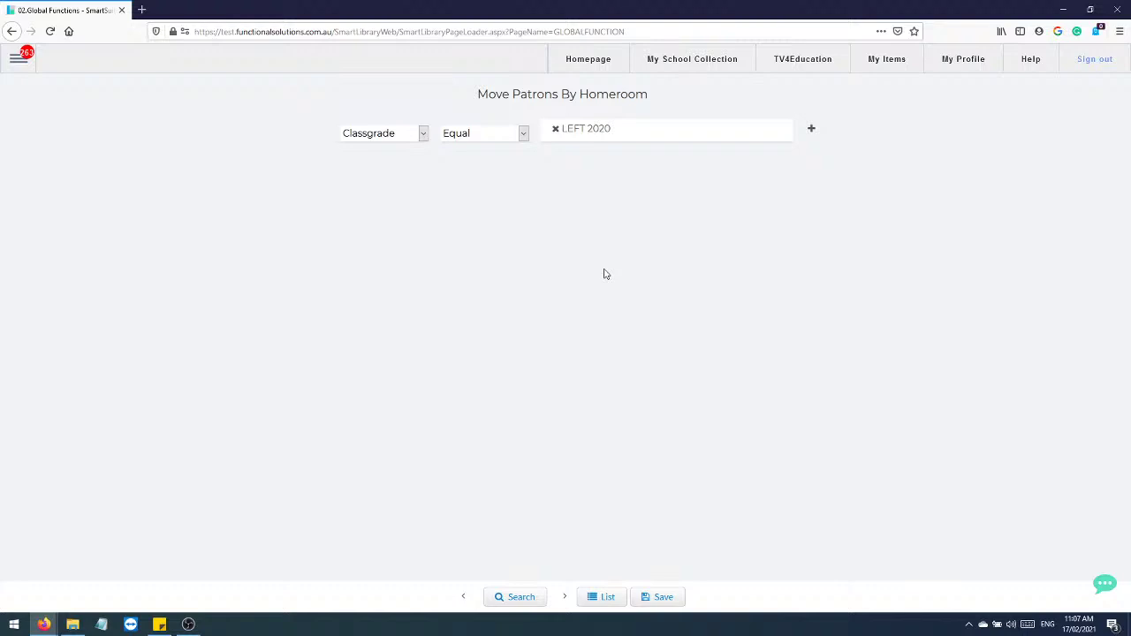
- Open the Smart Patron Import page from the patron functions
{"action": "left_click", "coordinate": [26, 68]}
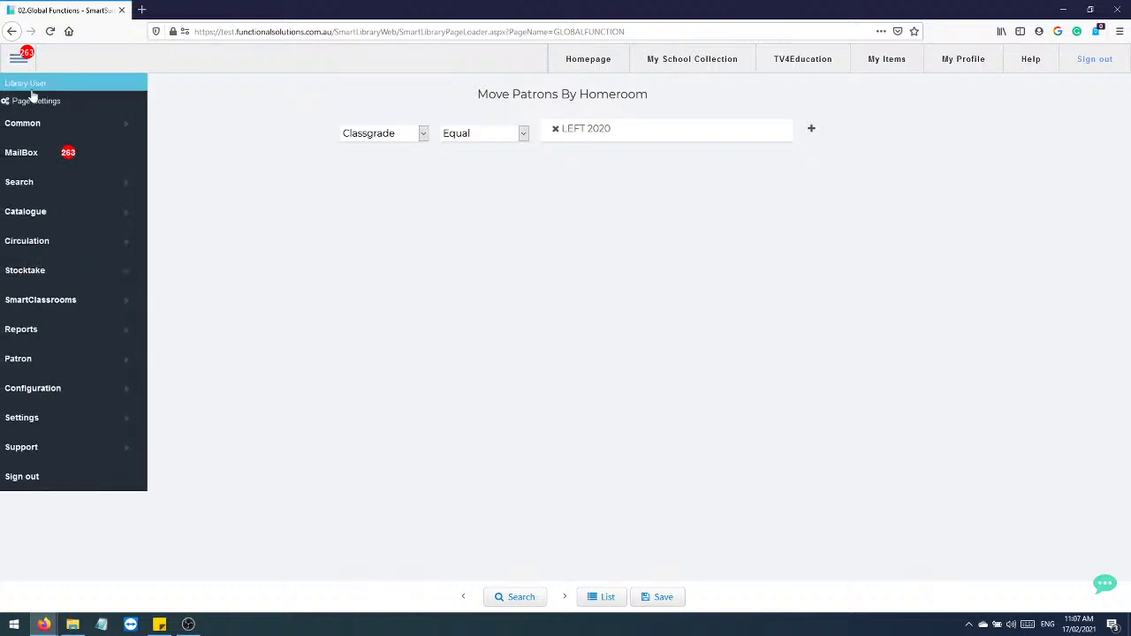
{"action": "left_click", "coordinate": [58, 366]}
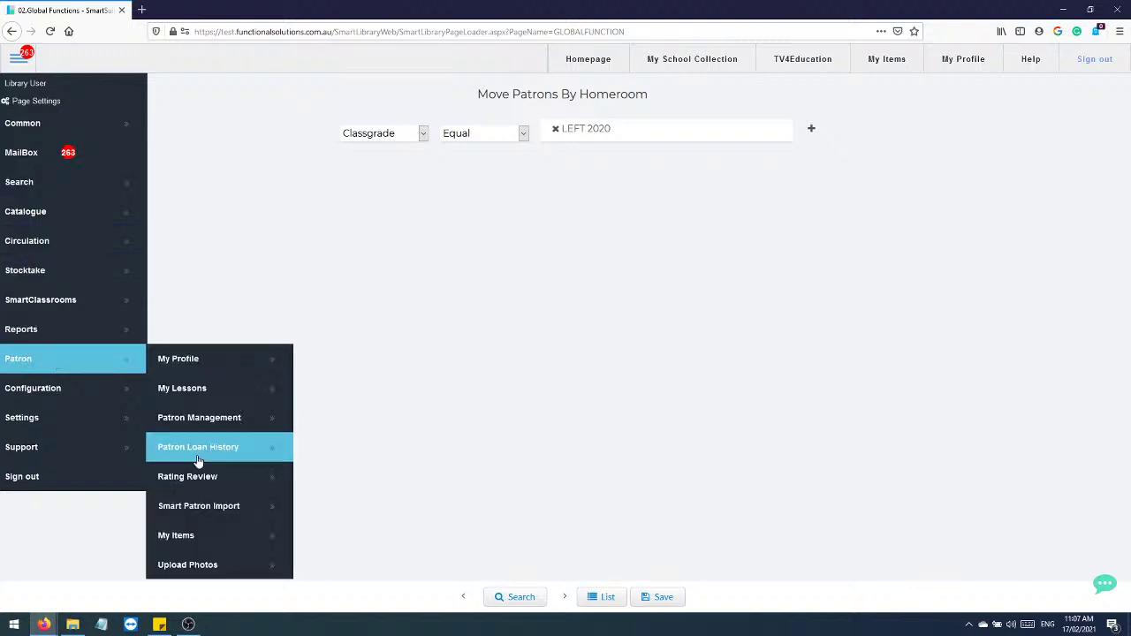
{"action": "left_click", "coordinate": [214, 512]}
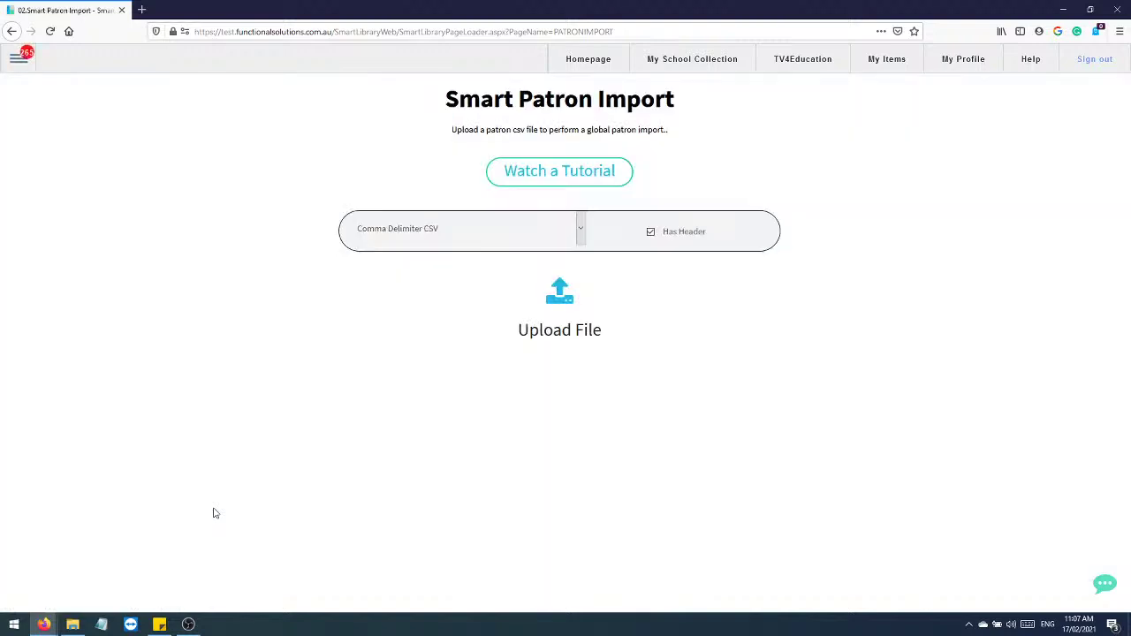
- Upload Library Export - All Students.csv from Downloads as a comma-delimited CSV, keeping Has Header enabled
{"action": "left_click", "coordinate": [650, 231]}
{"action": "left_click", "coordinate": [651, 232]}
{"action": "left_click", "coordinate": [568, 296]}
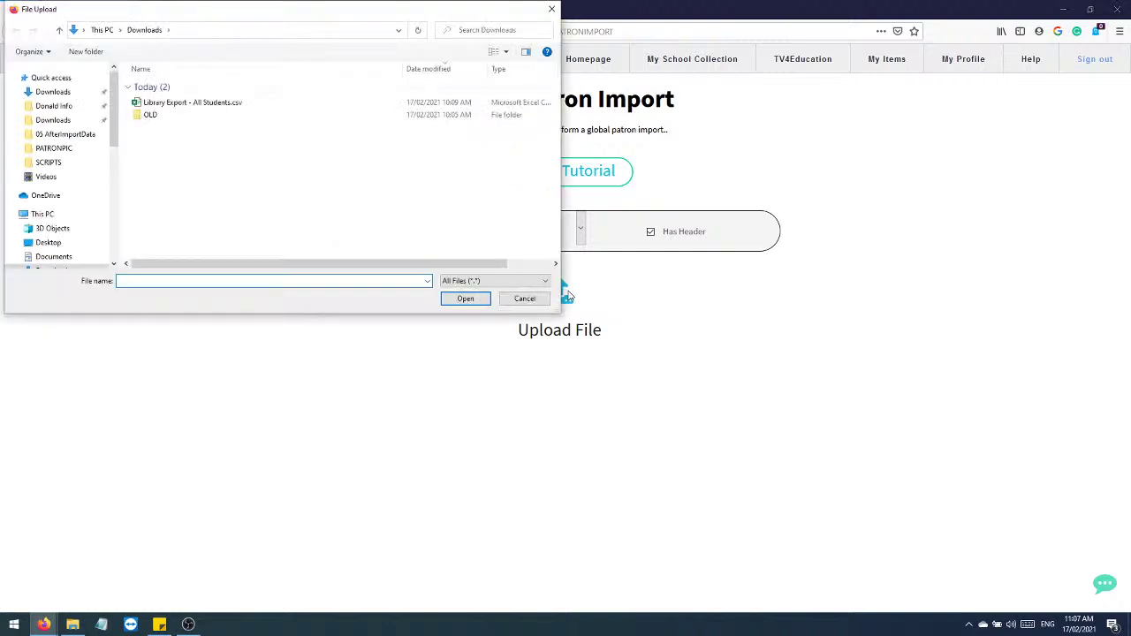
{"action": "left_click", "coordinate": [194, 102]}
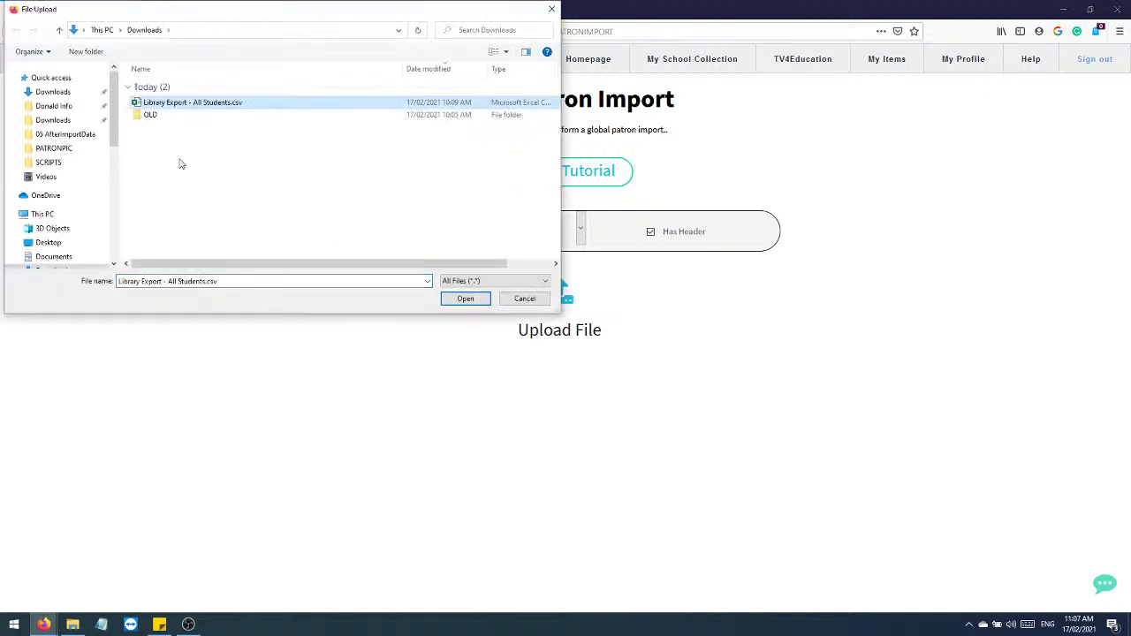
{"action": "left_click", "coordinate": [463, 299]}
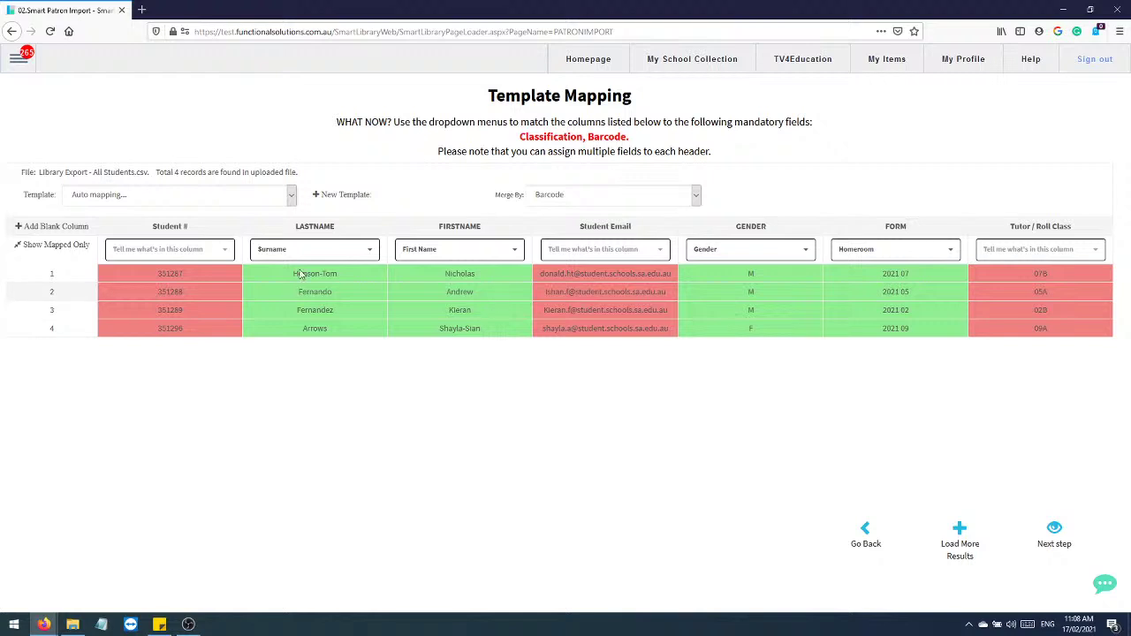
- Map the Student # column to the Barcode field in the import template
{"action": "left_click_drag", "start_coordinate": [295, 226], "coordinate": [348, 228]}
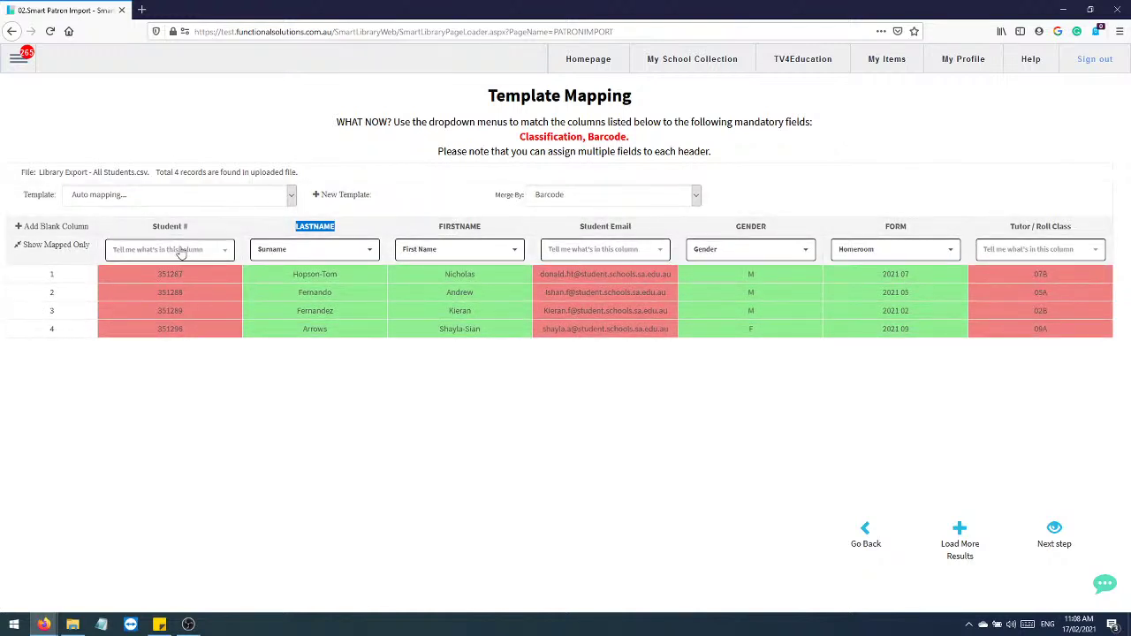
{"action": "left_click_drag", "start_coordinate": [153, 226], "coordinate": [189, 228]}
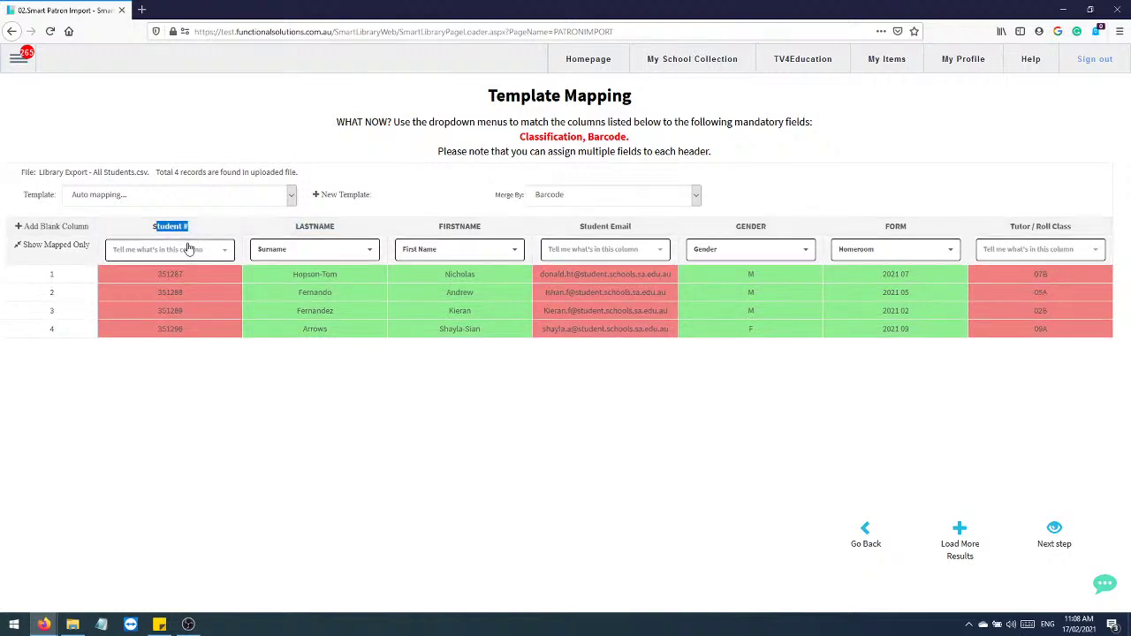
{"action": "left_click", "coordinate": [227, 255]}
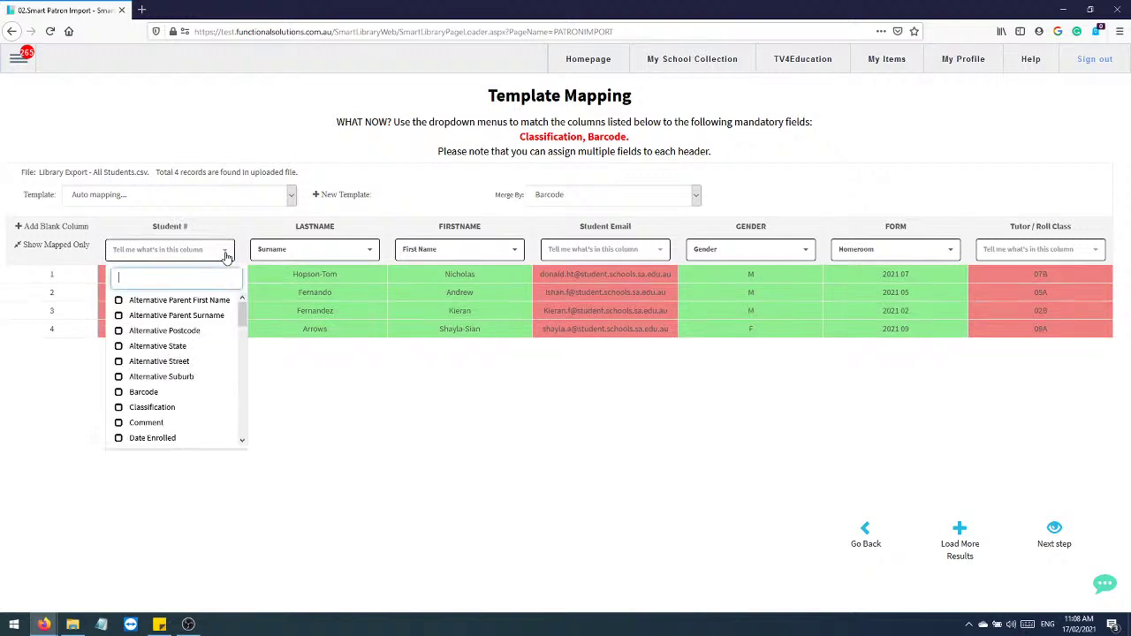
{"action": "left_click", "coordinate": [148, 393]}
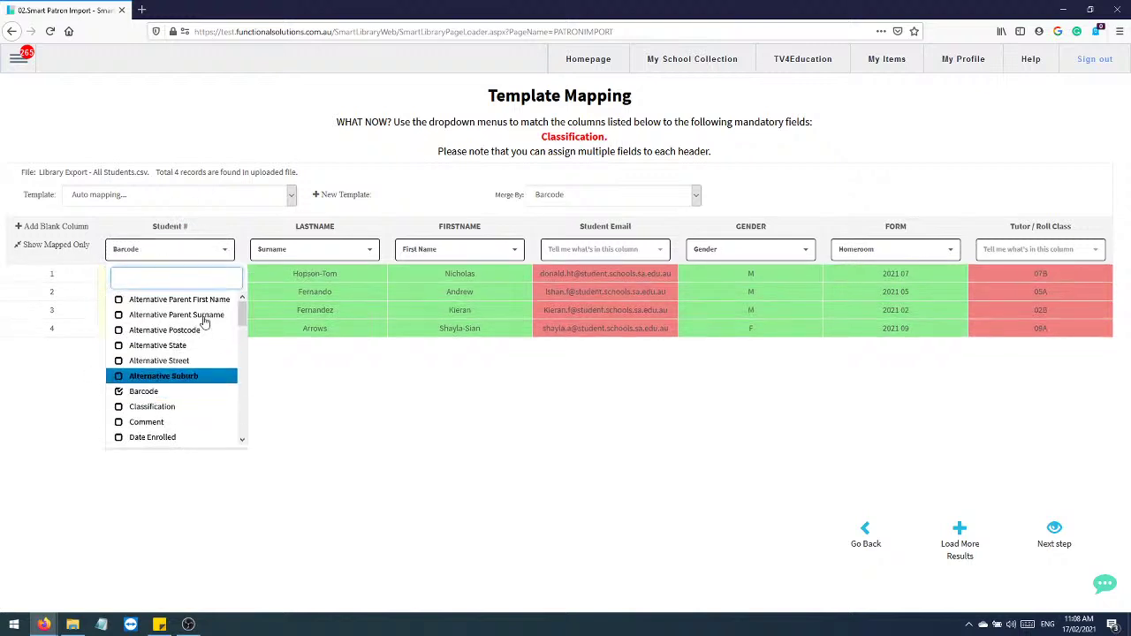
{"action": "left_click", "coordinate": [227, 257]}
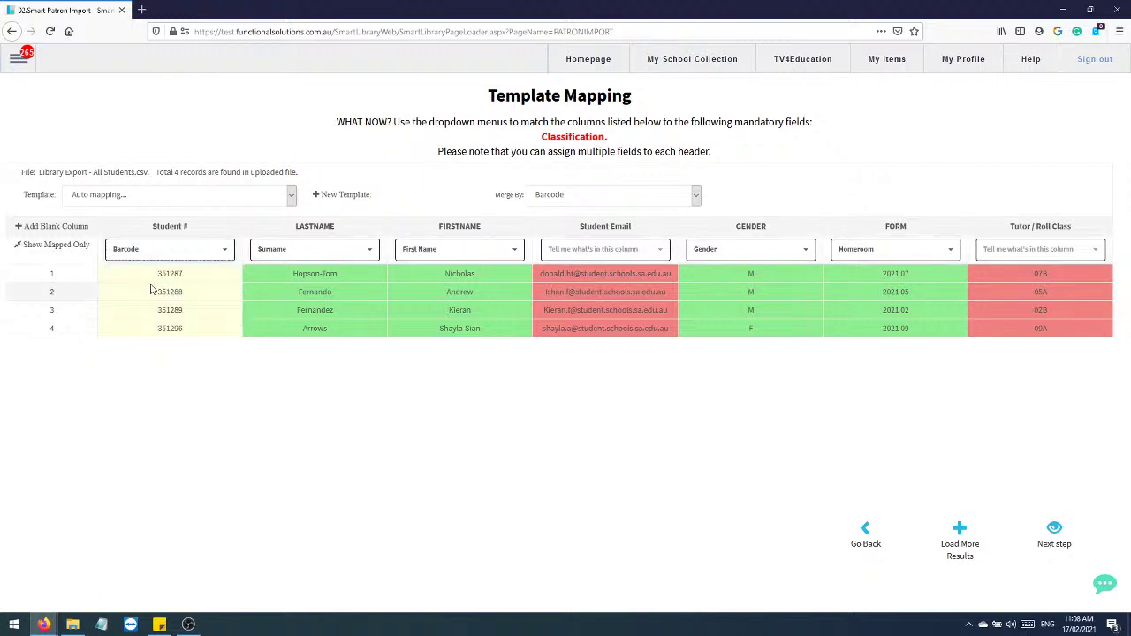
- Map the Student Email column to the Email field
{"action": "left_click", "coordinate": [665, 250]}
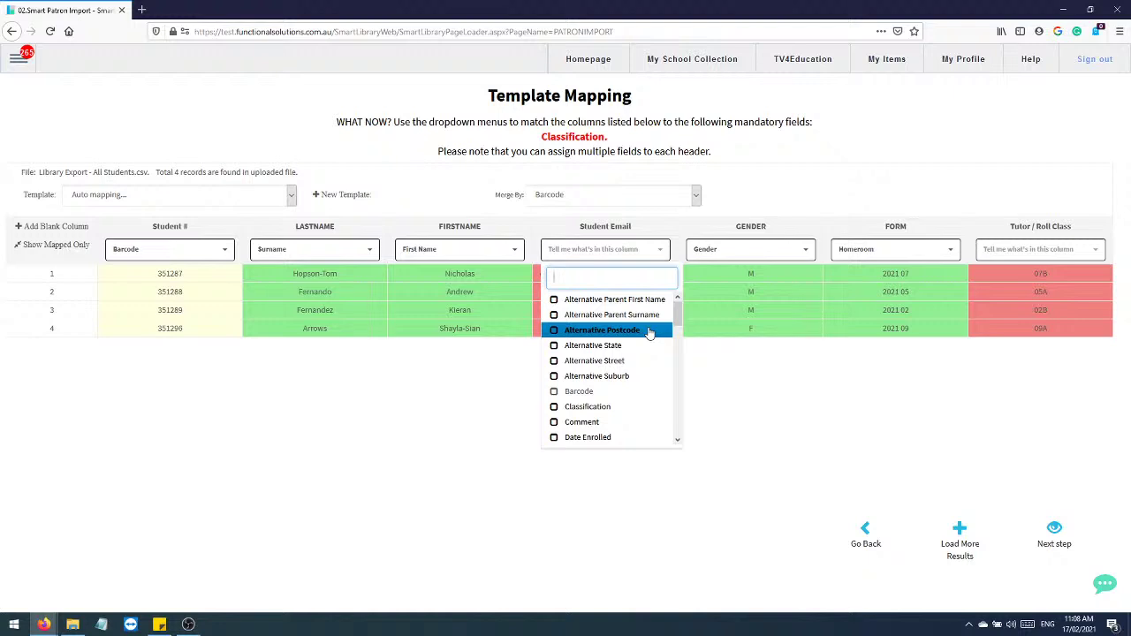
{"action": "type", "text": "email"}
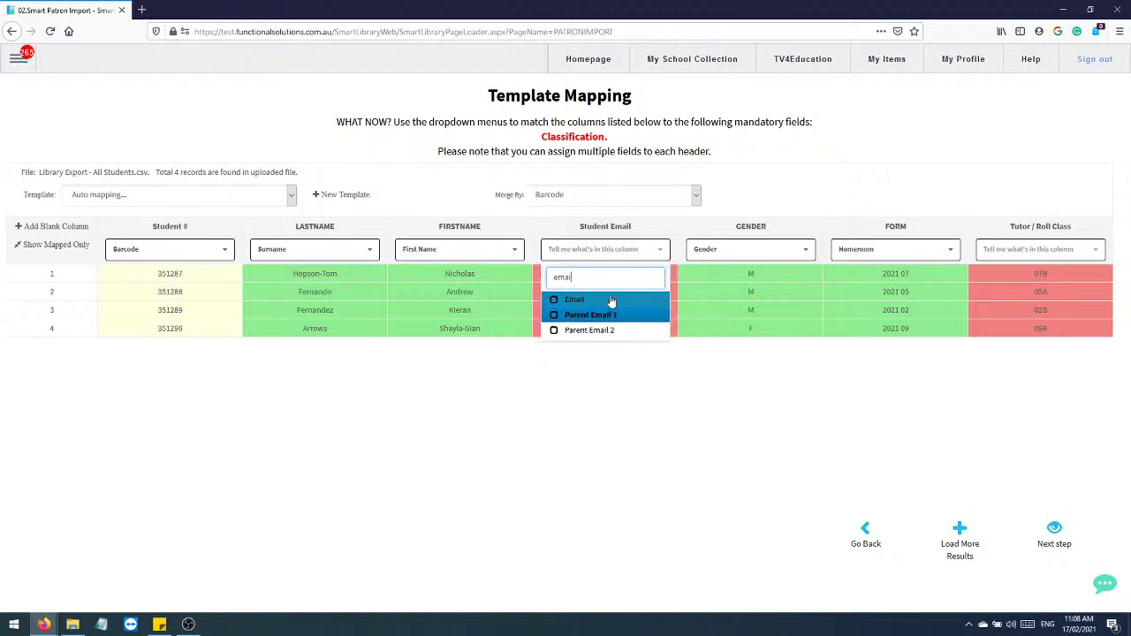
{"action": "left_click", "coordinate": [554, 301]}
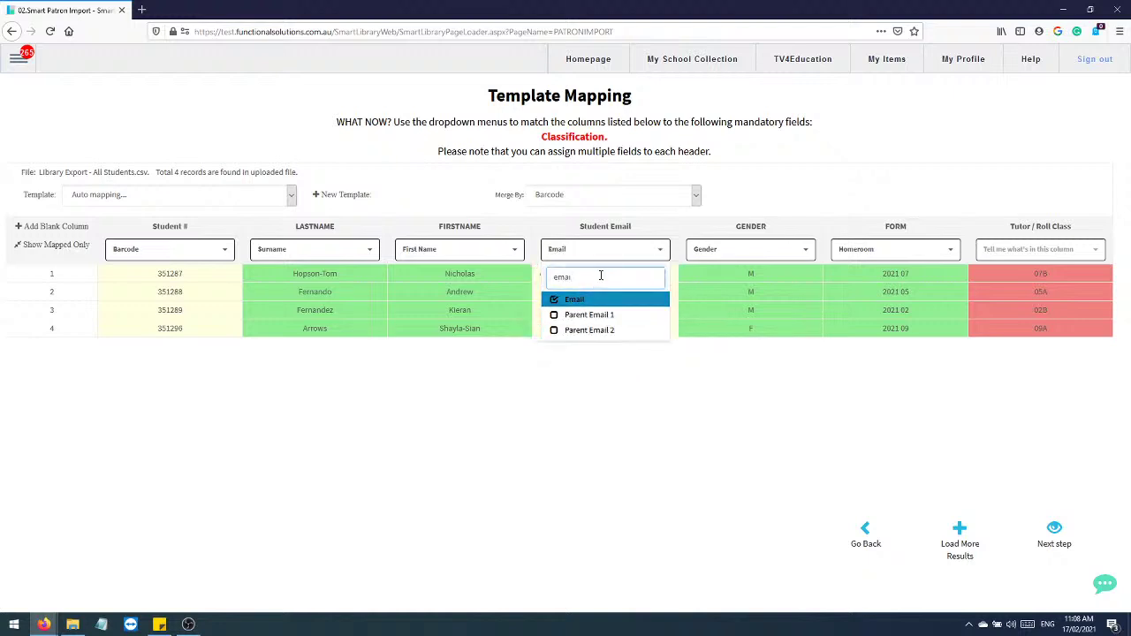
{"action": "left_click", "coordinate": [662, 253]}
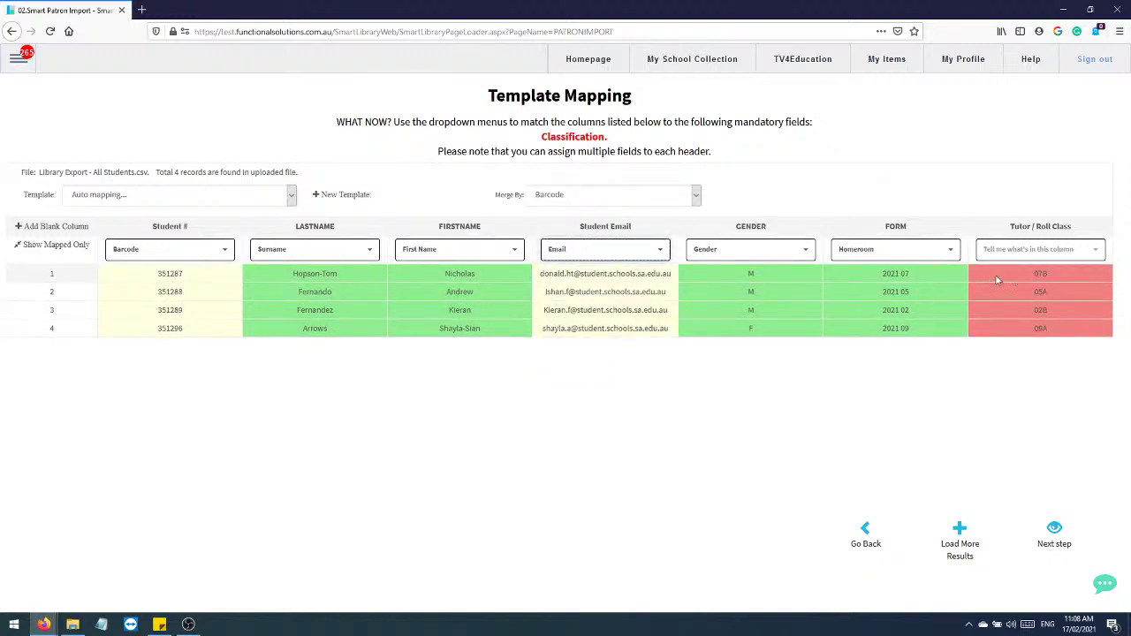
- Remap the FORM column from Homeroom to the Classification field in the import template
{"action": "left_click", "coordinate": [1098, 253]}
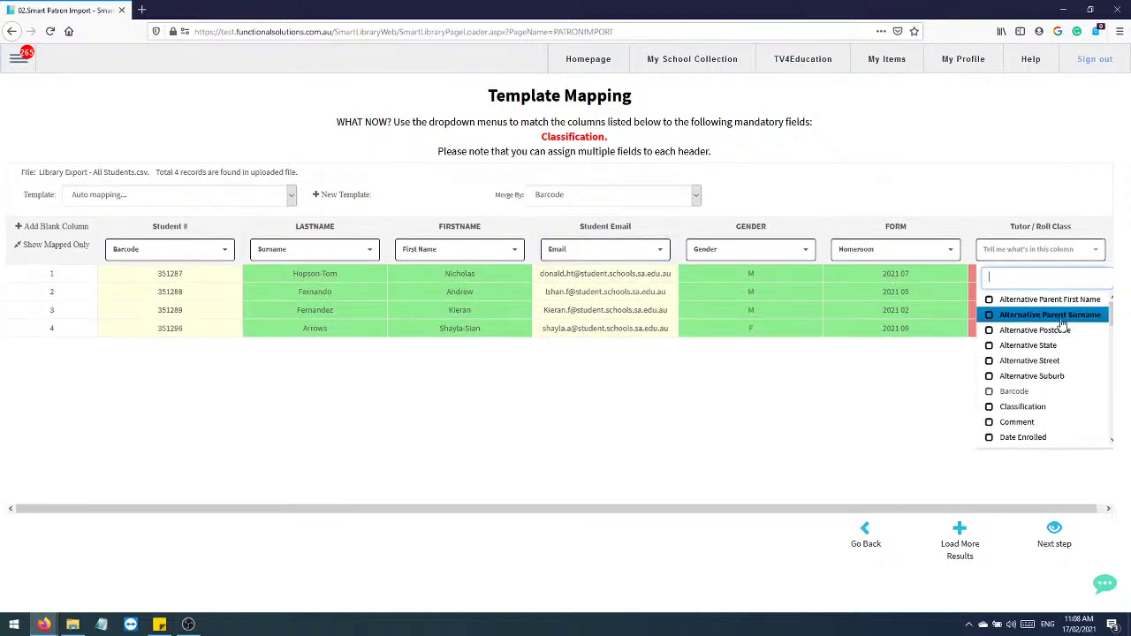
{"action": "left_click", "coordinate": [887, 249]}
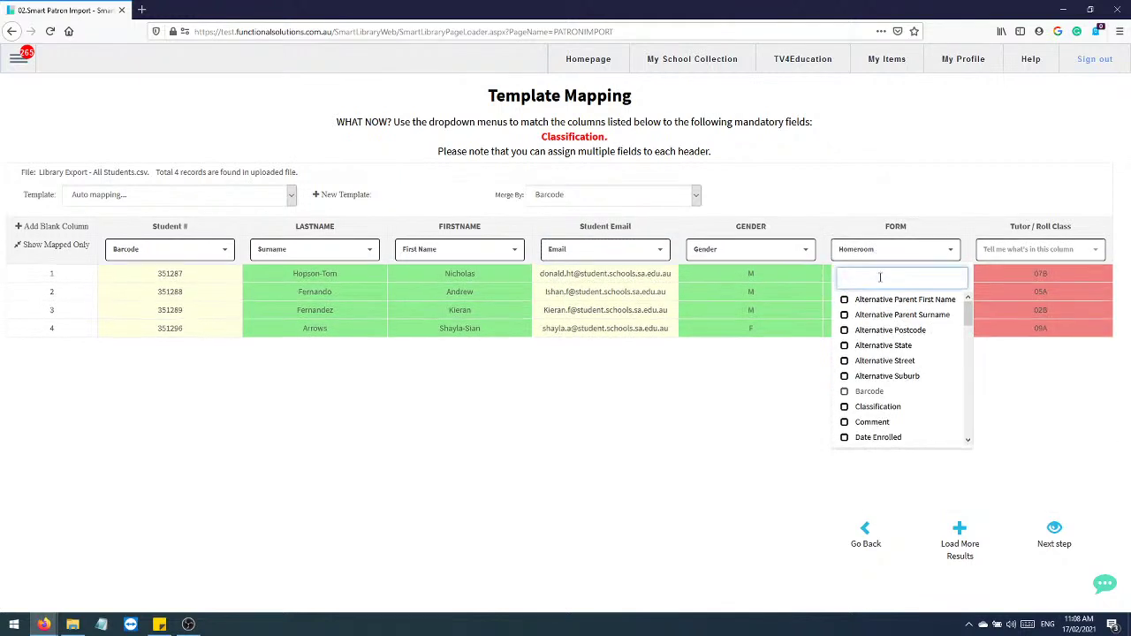
{"action": "type", "text": "hom"}
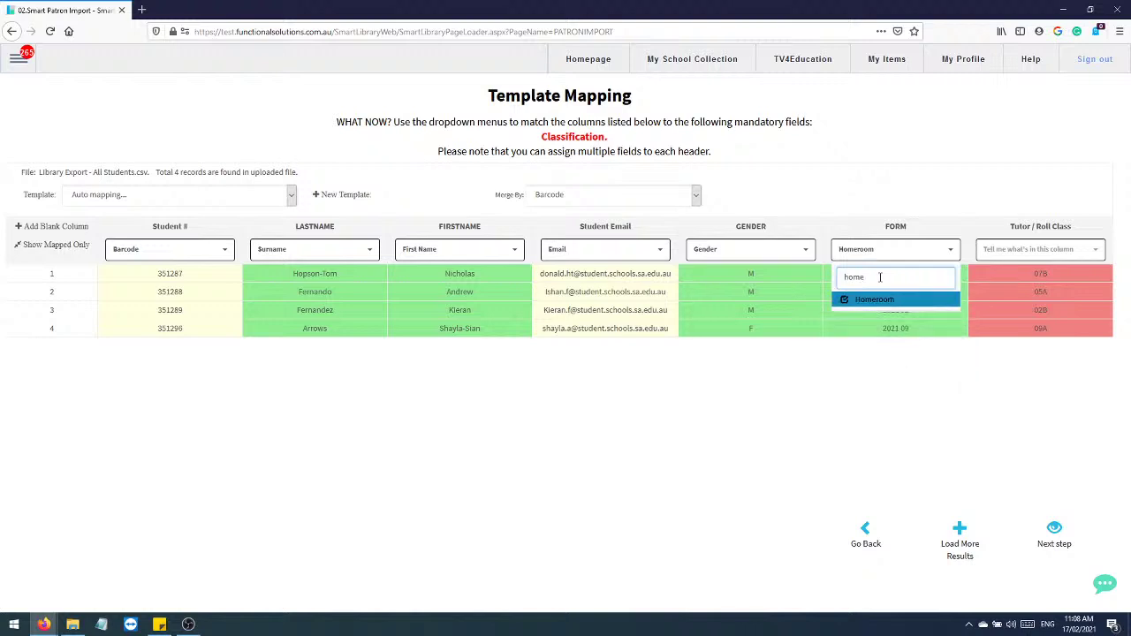
{"action": "type", "text": "e"}
{"action": "left_click", "coordinate": [846, 301]}
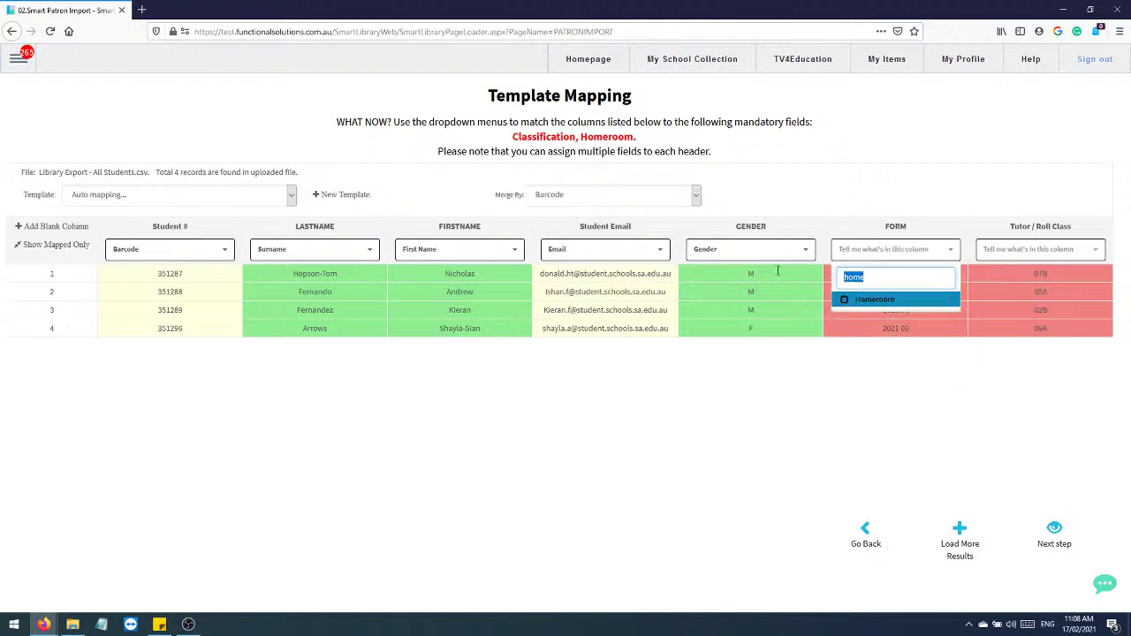
{"action": "type", "text": "class"}
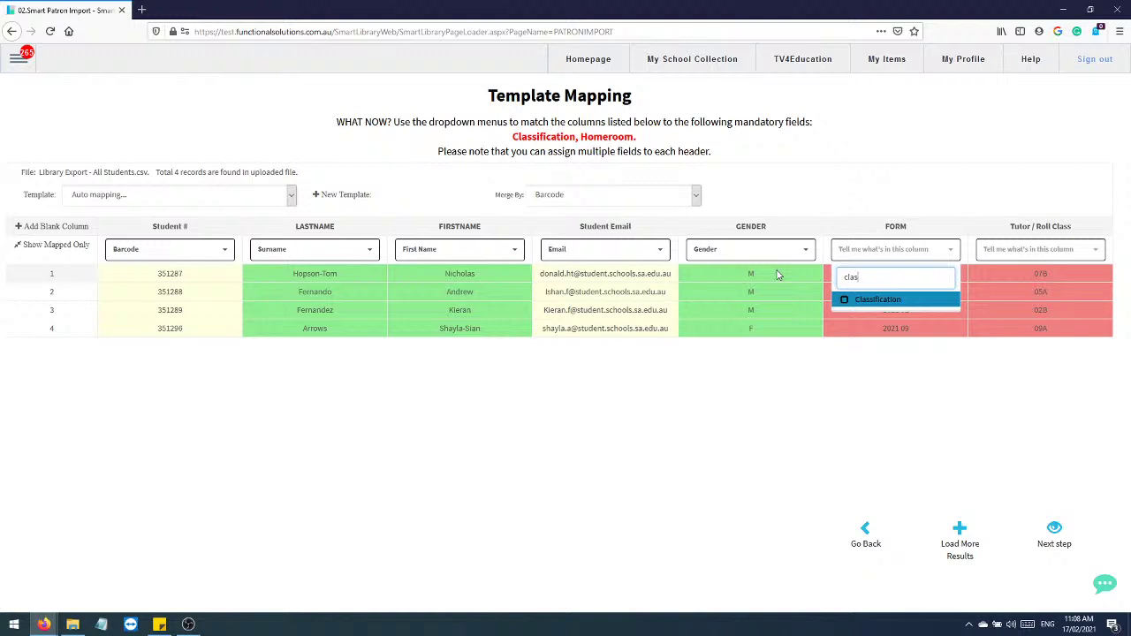
{"action": "left_click", "coordinate": [844, 300]}
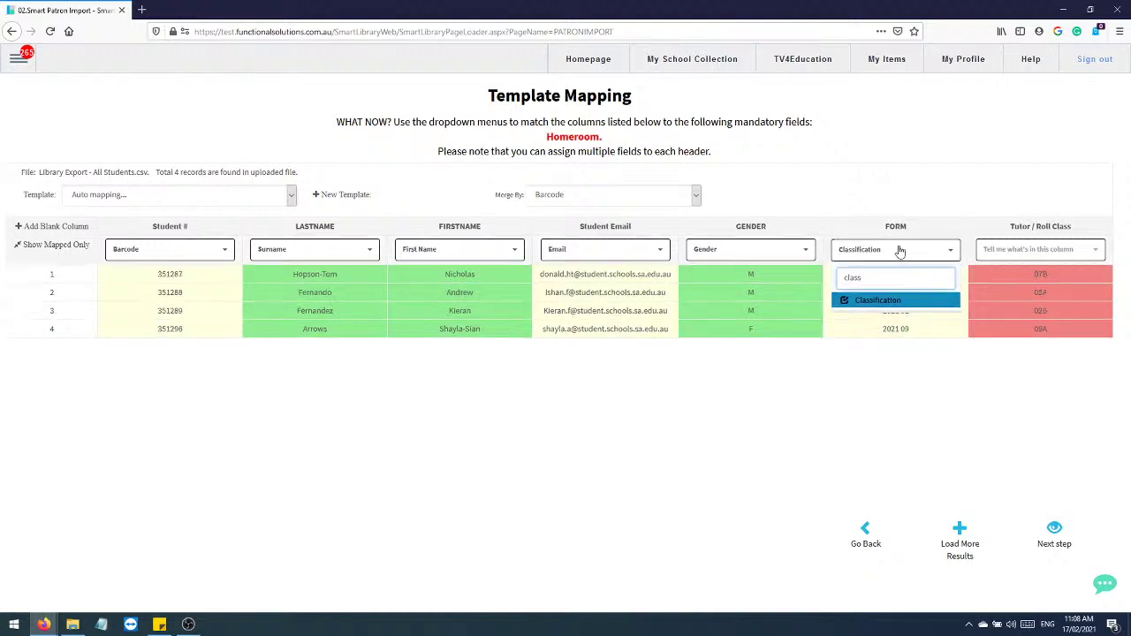
- Map the Tutor / Roll Class column to the Homeroom field
{"action": "left_click", "coordinate": [1029, 249]}
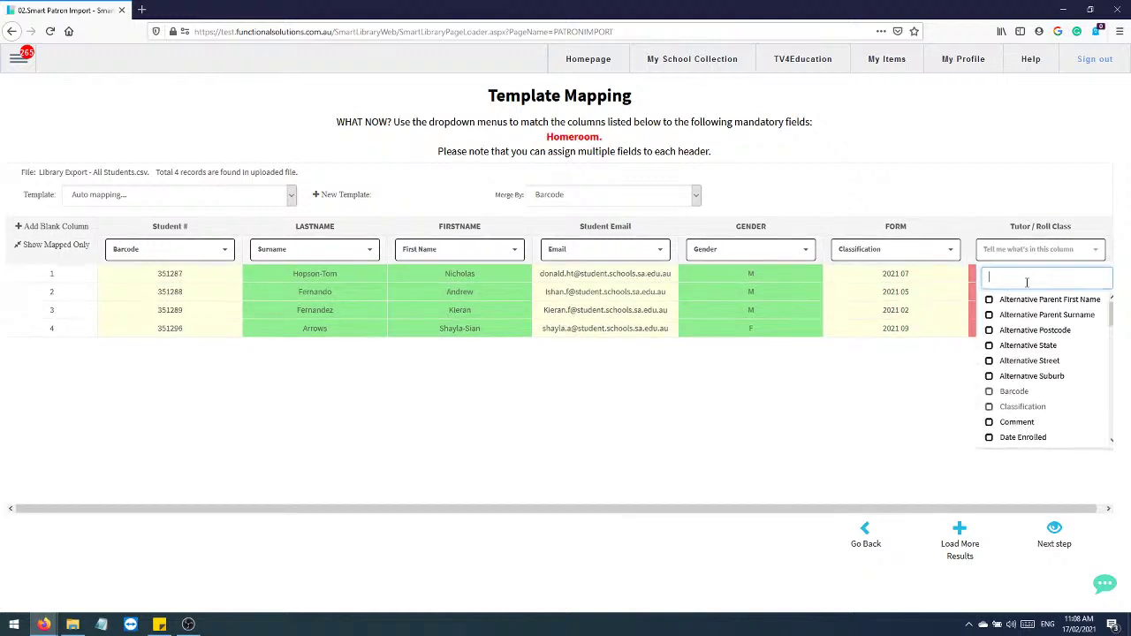
{"action": "type", "text": "home"}
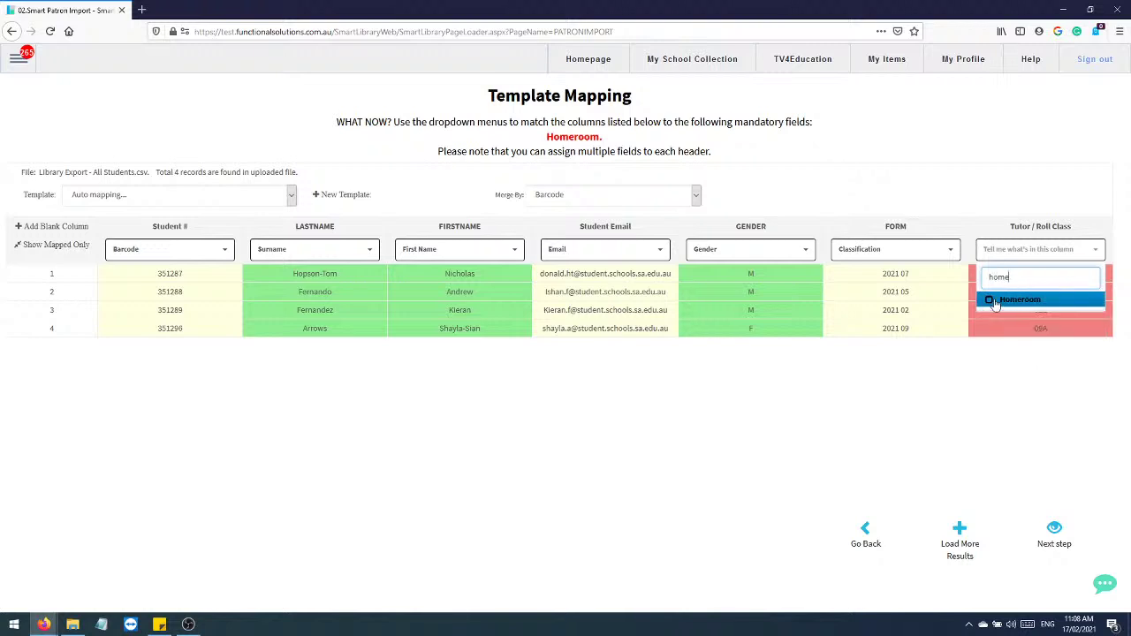
{"action": "left_click", "coordinate": [1007, 299]}
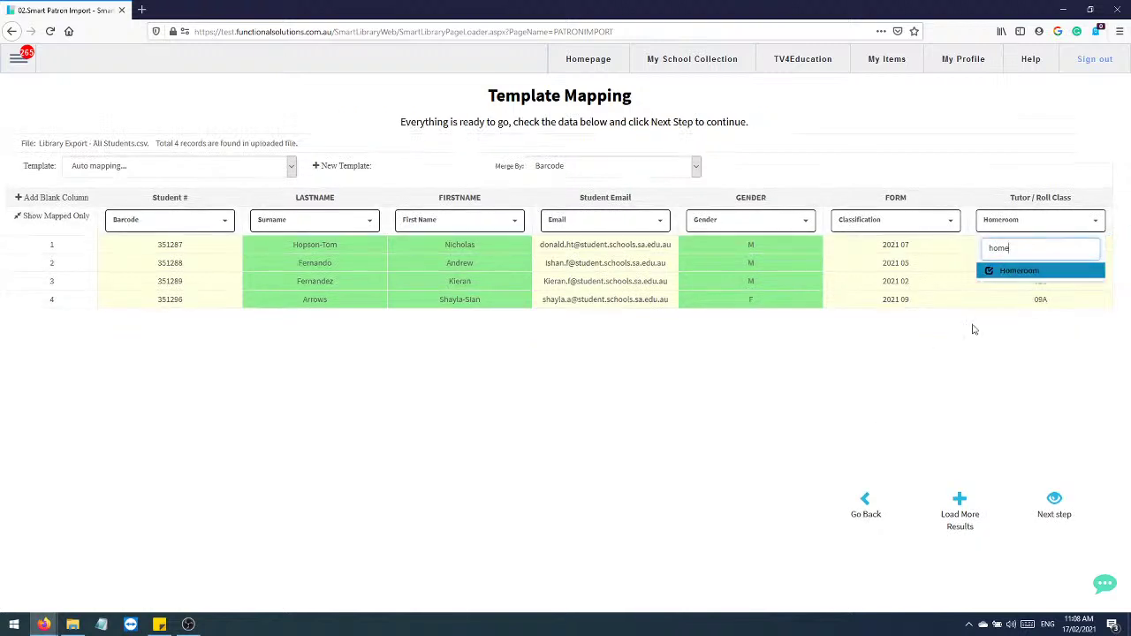
{"action": "left_click", "coordinate": [1027, 222]}
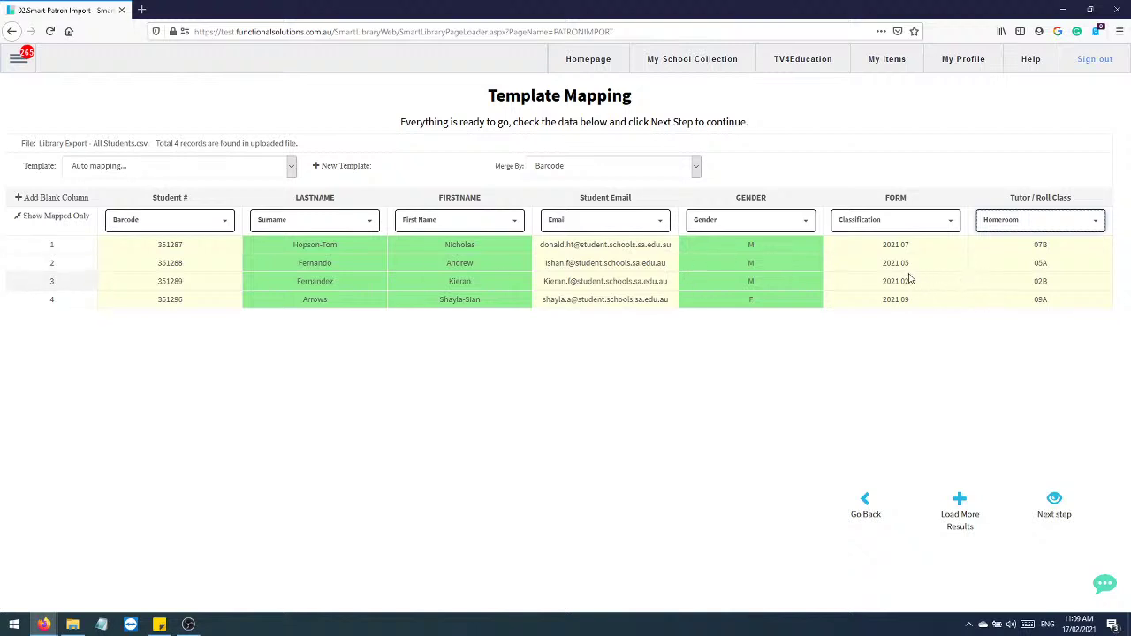
- Preview the import changes and try using Full Name as the merge field
{"action": "left_click", "coordinate": [1055, 502]}
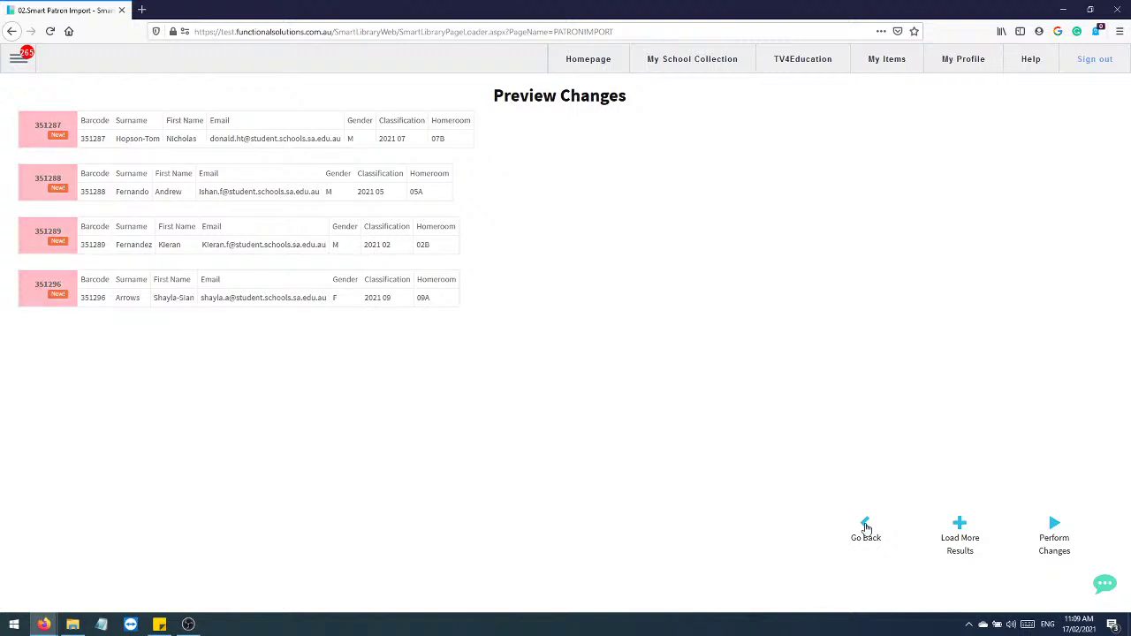
{"action": "left_click", "coordinate": [865, 528]}
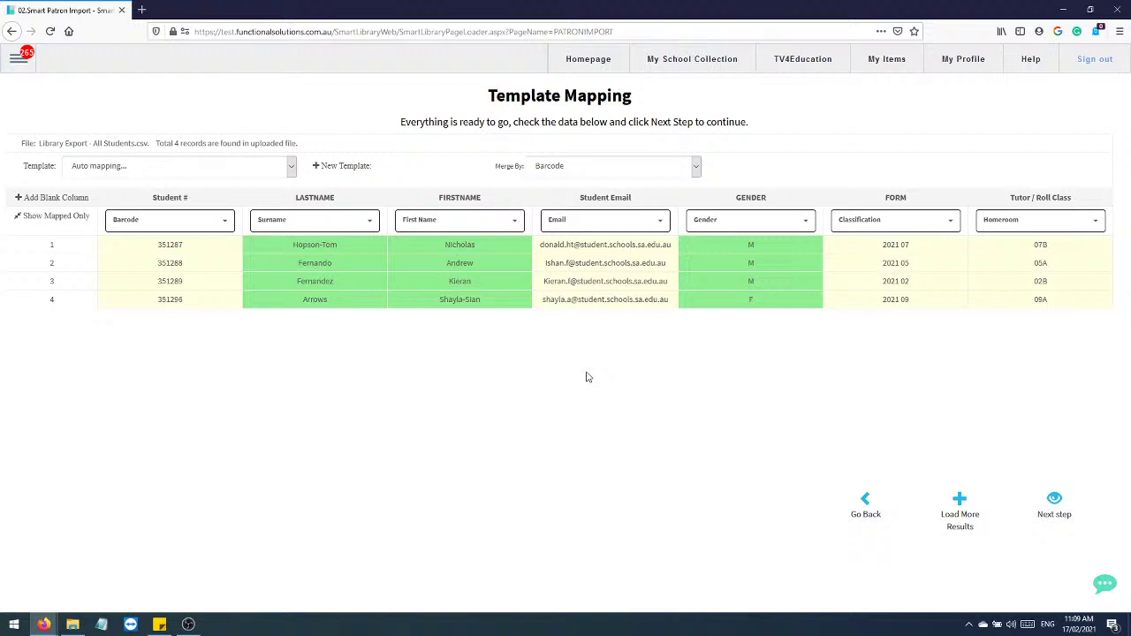
{"action": "left_click", "coordinate": [575, 172]}
{"action": "left_click", "coordinate": [576, 231]}
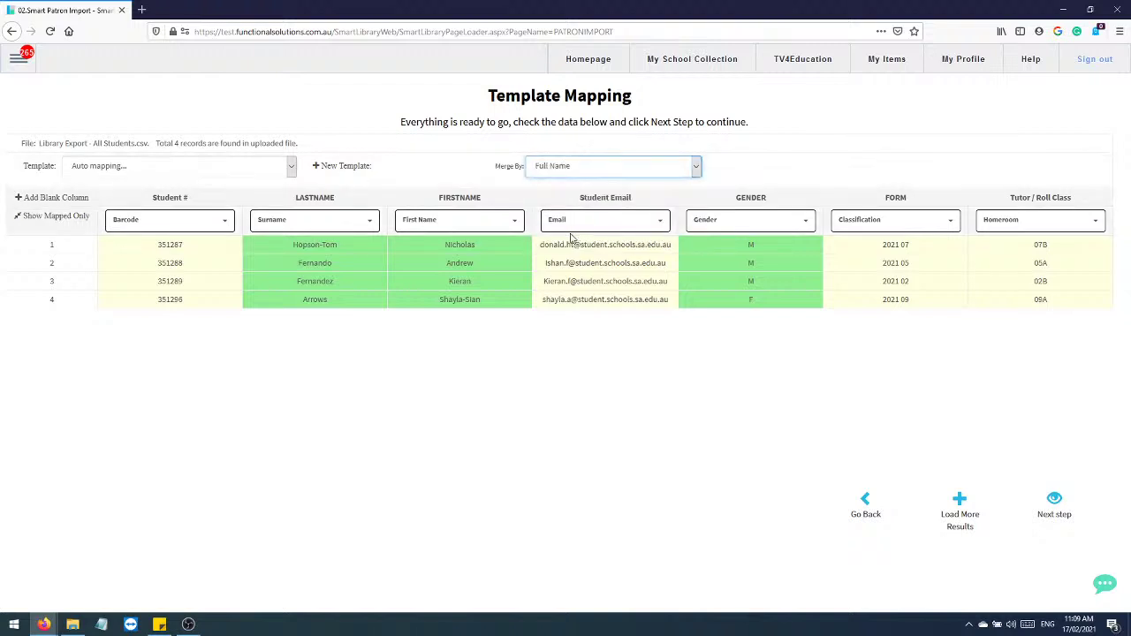
{"action": "left_click", "coordinate": [1056, 508]}
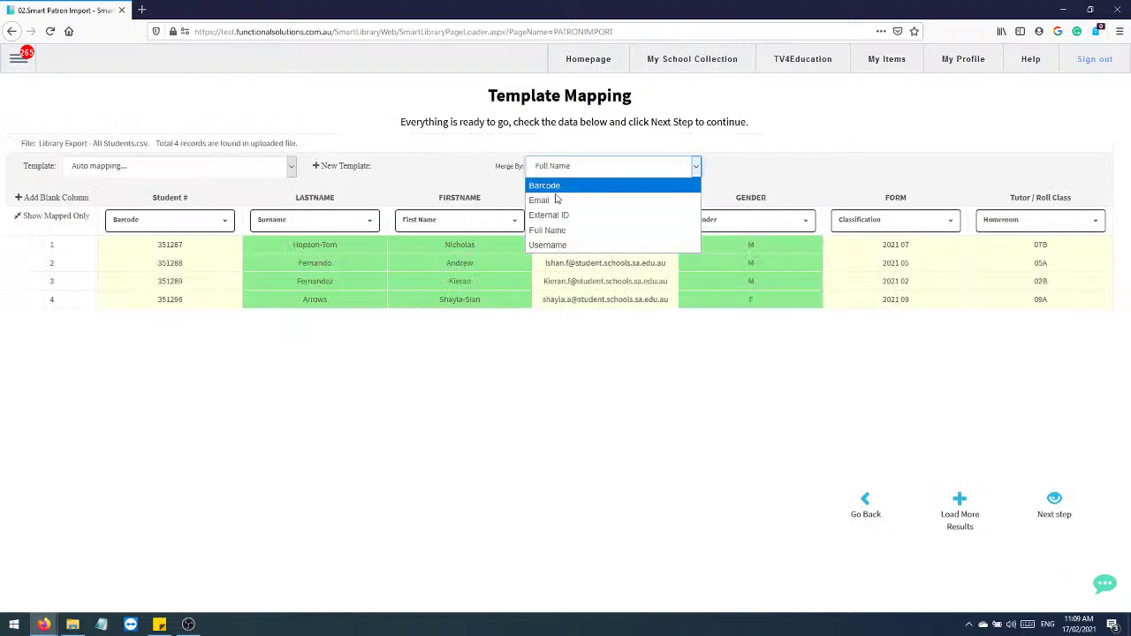
- Set the import to merge by Barcode and proceed through the preview to perform the changes
{"action": "left_click", "coordinate": [573, 185]}
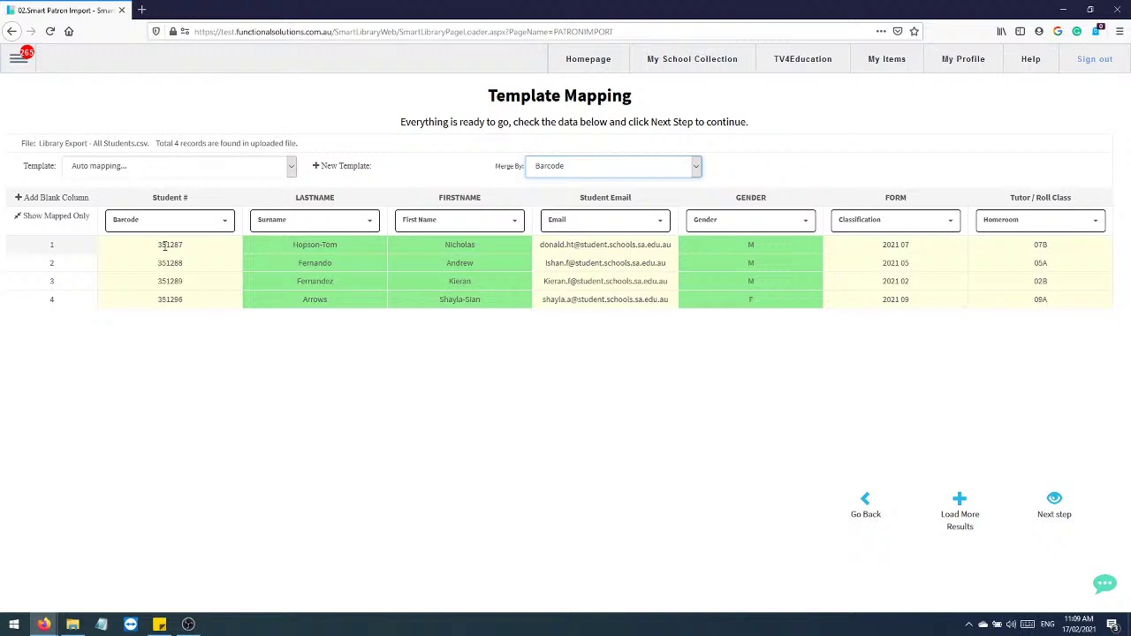
{"action": "left_click", "coordinate": [1052, 502]}
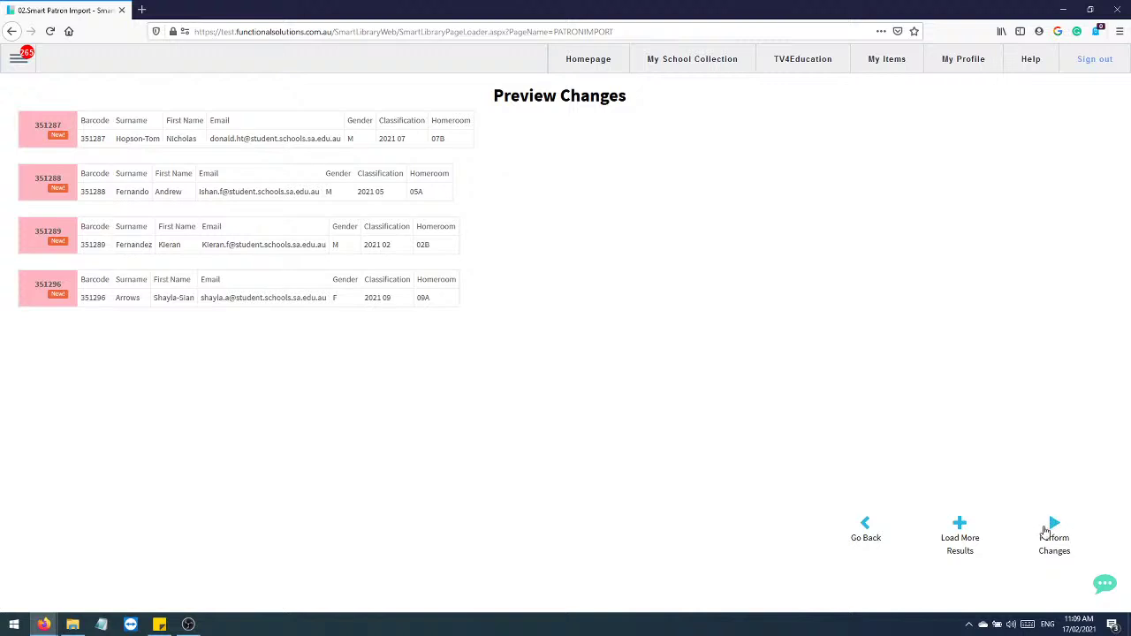
{"action": "left_click", "coordinate": [1053, 527]}
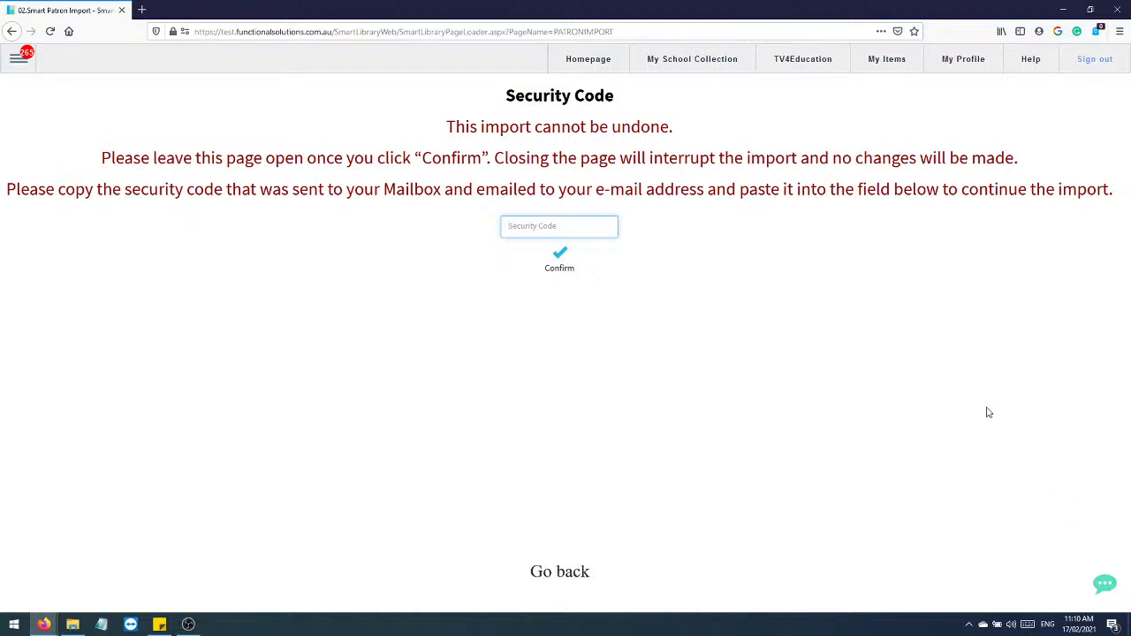
- Open the MailBox in a separate browser tab, keeping the import page open
{"action": "left_click", "coordinate": [21, 64]}
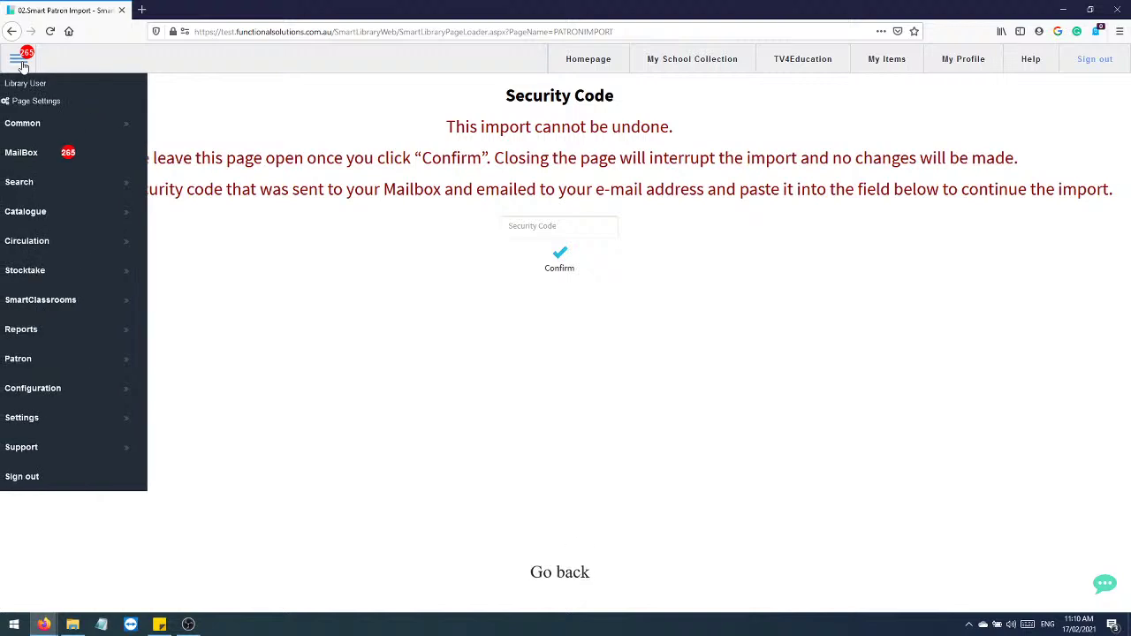
{"action": "right_click", "coordinate": [31, 150]}
{"action": "left_click", "coordinate": [87, 165]}
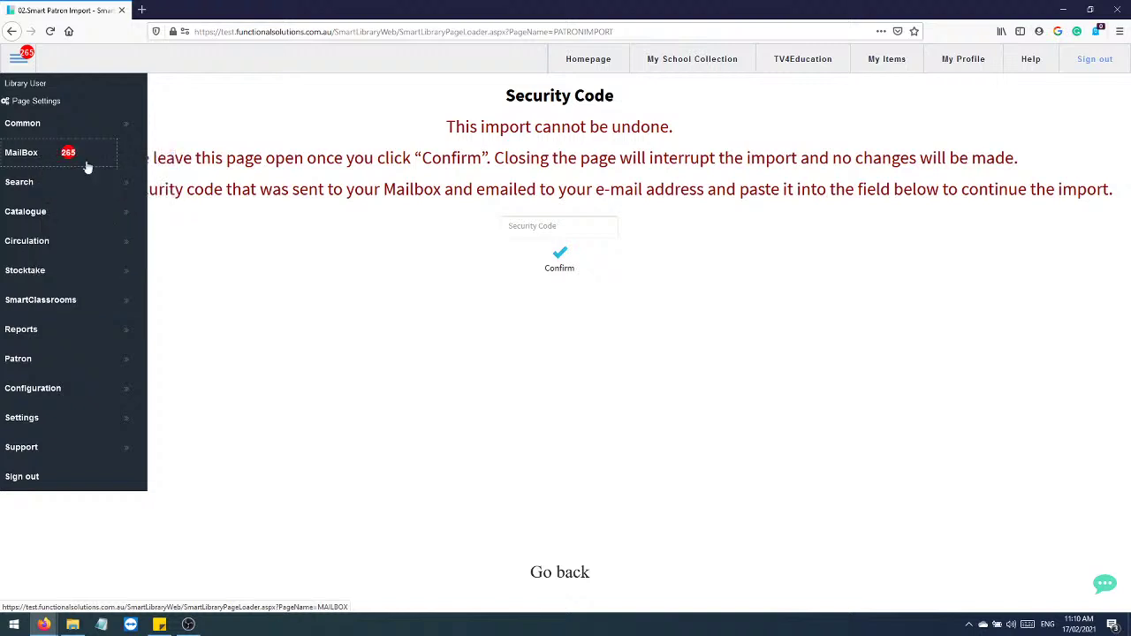
{"action": "left_click", "coordinate": [198, 9]}
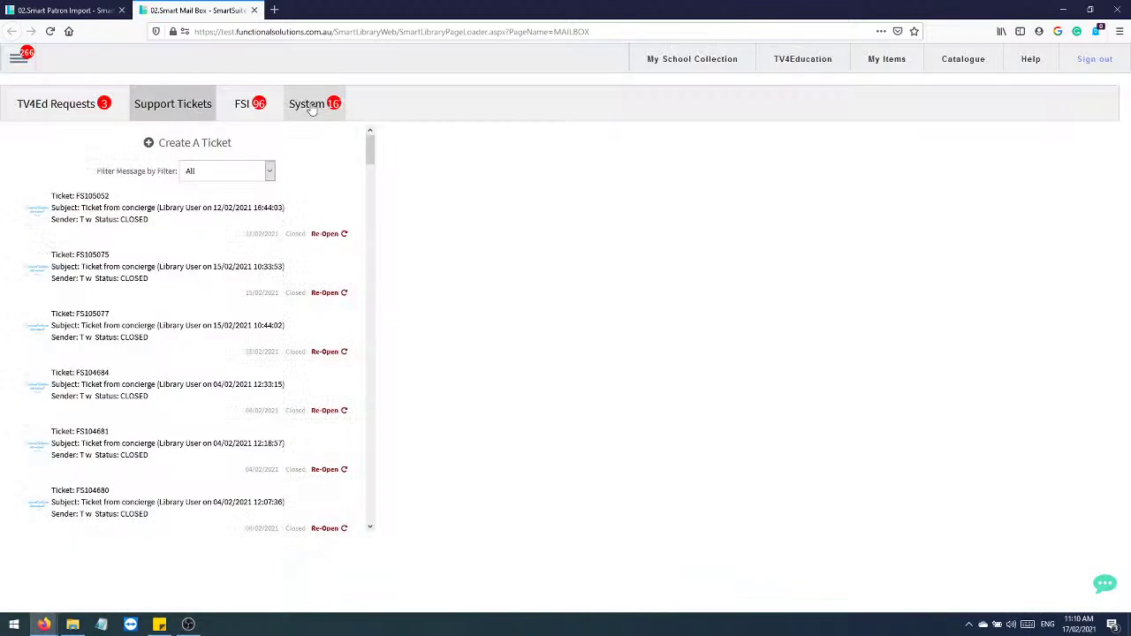
- Open the Patron Import Security Code message in the System messages and copy its security code
{"action": "left_click", "coordinate": [311, 106]}
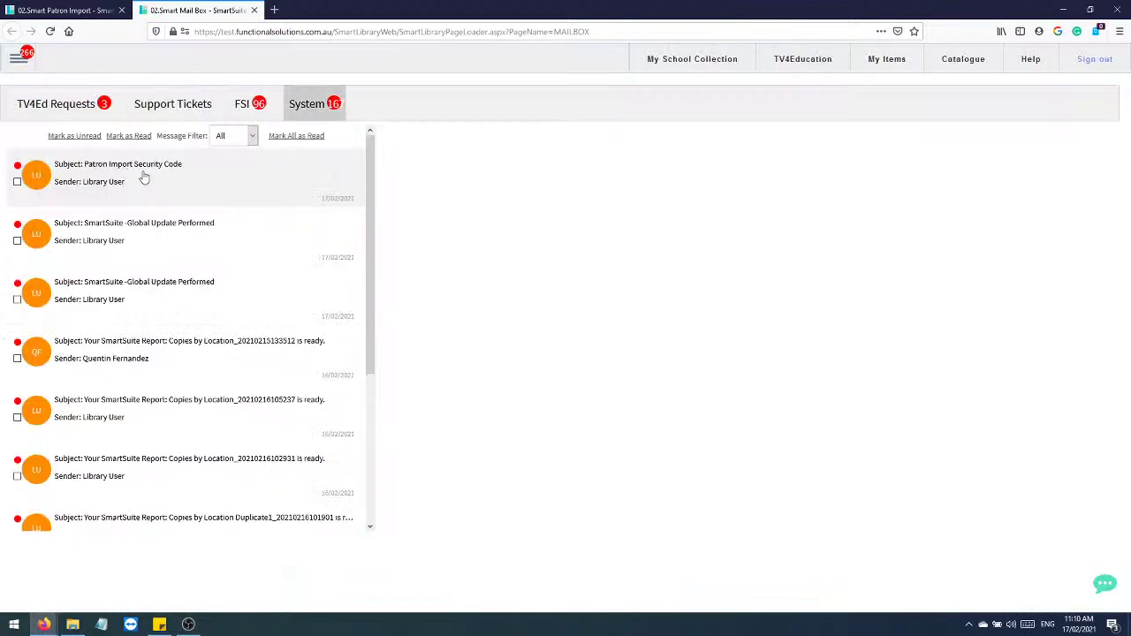
{"action": "left_click", "coordinate": [172, 185]}
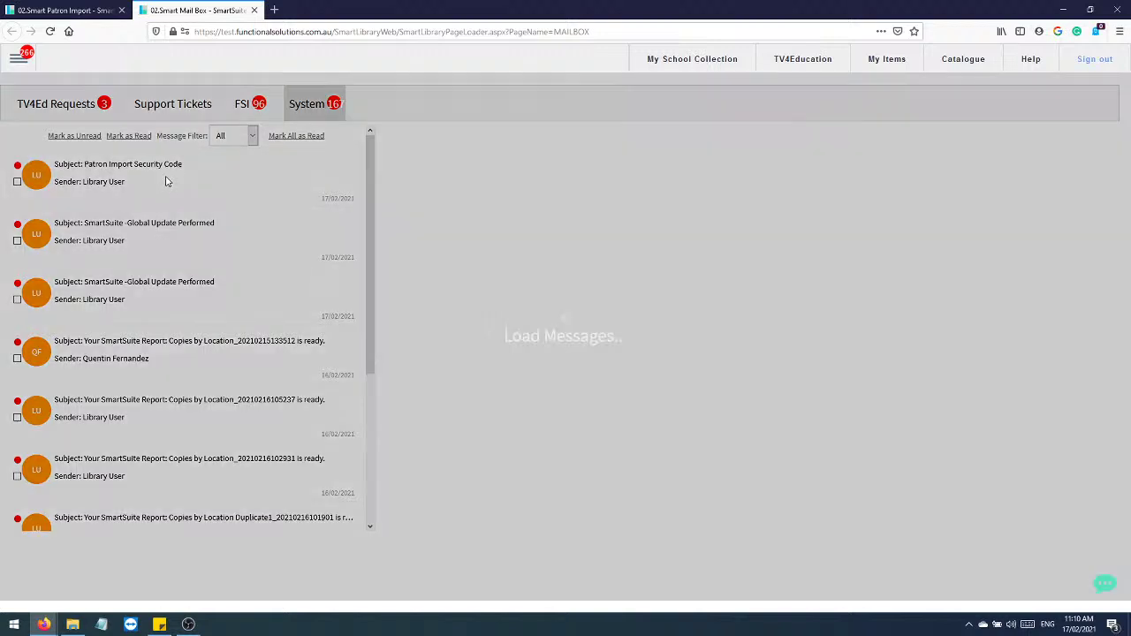
{"action": "double_click", "coordinate": [930, 354]}
{"action": "key", "text": "ctrl+c"}
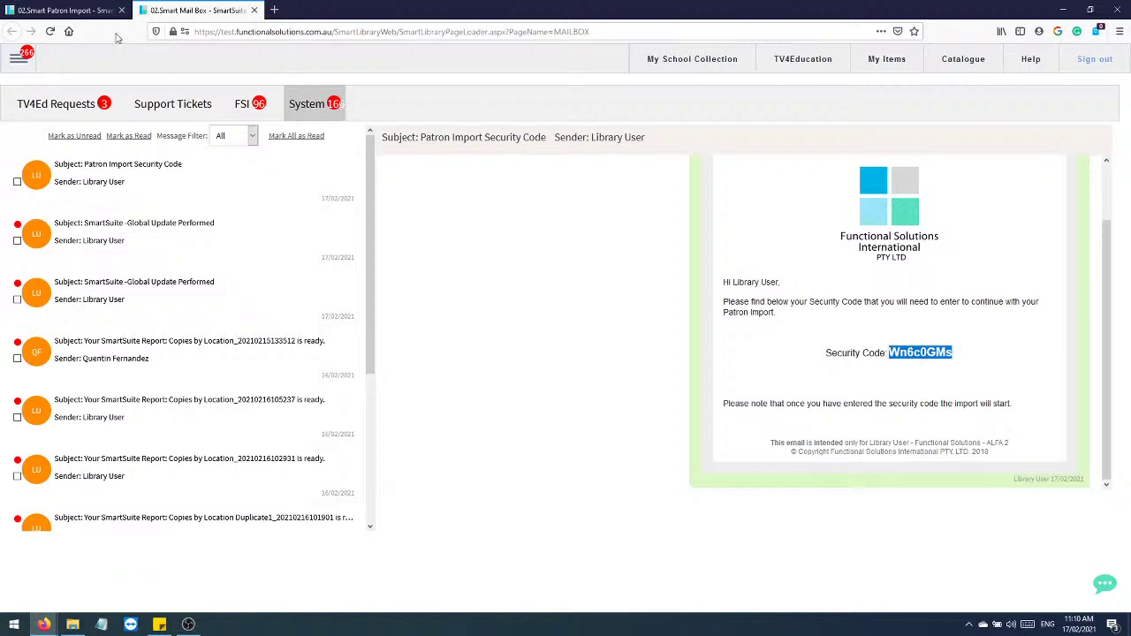
- Return to the import page, paste the security code and confirm the patron import
{"action": "left_click", "coordinate": [58, 10]}
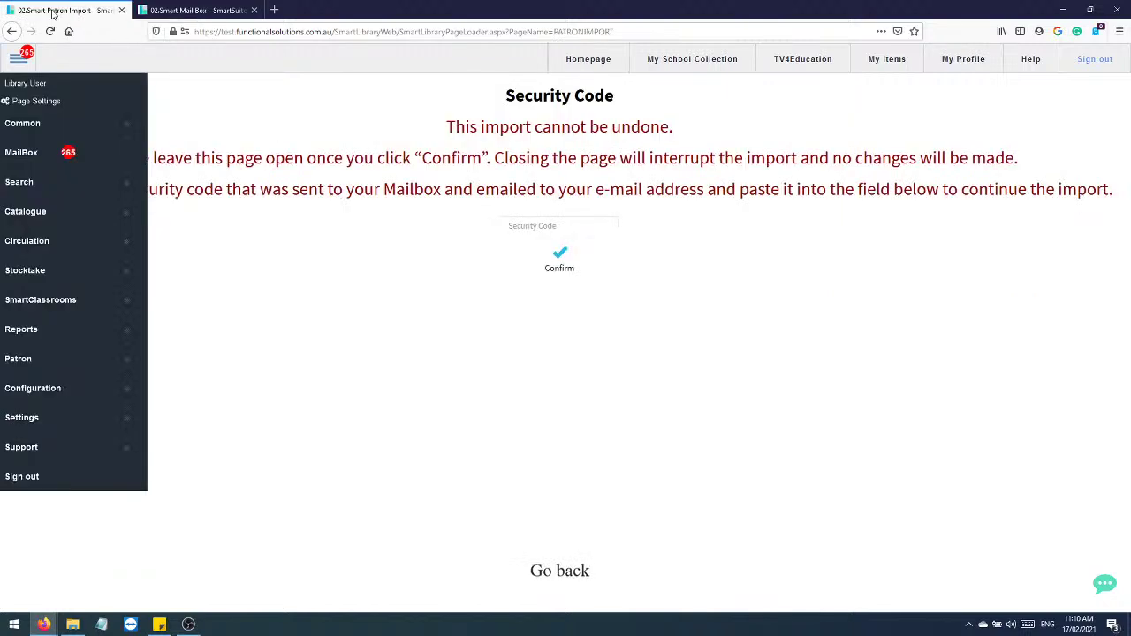
{"action": "key", "text": "ctrl+v"}
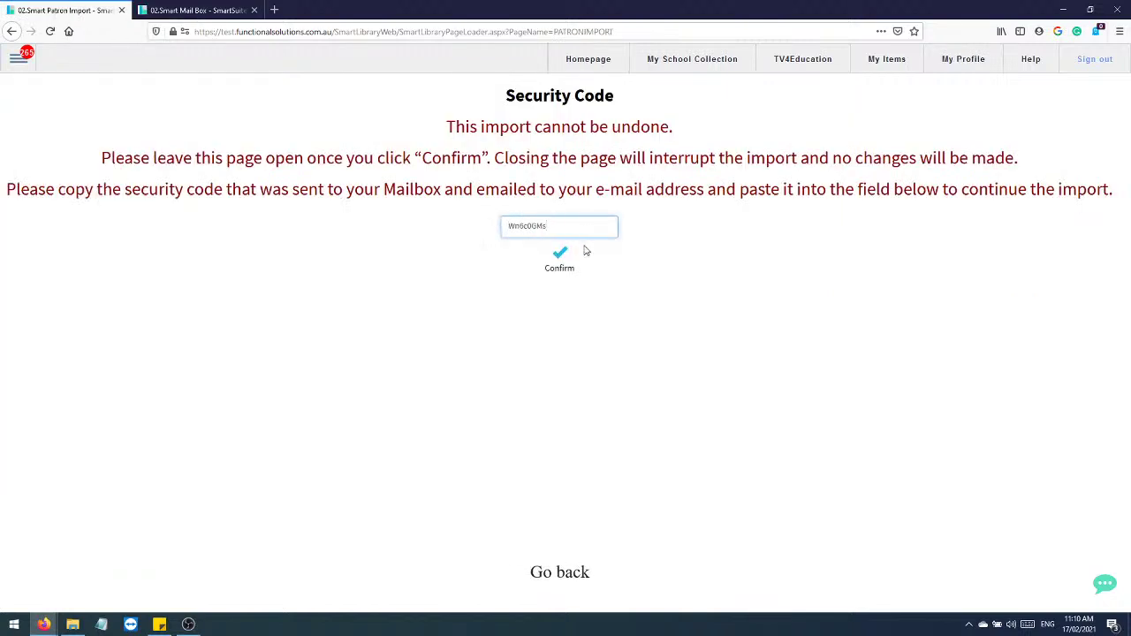
{"action": "left_click", "coordinate": [559, 256]}
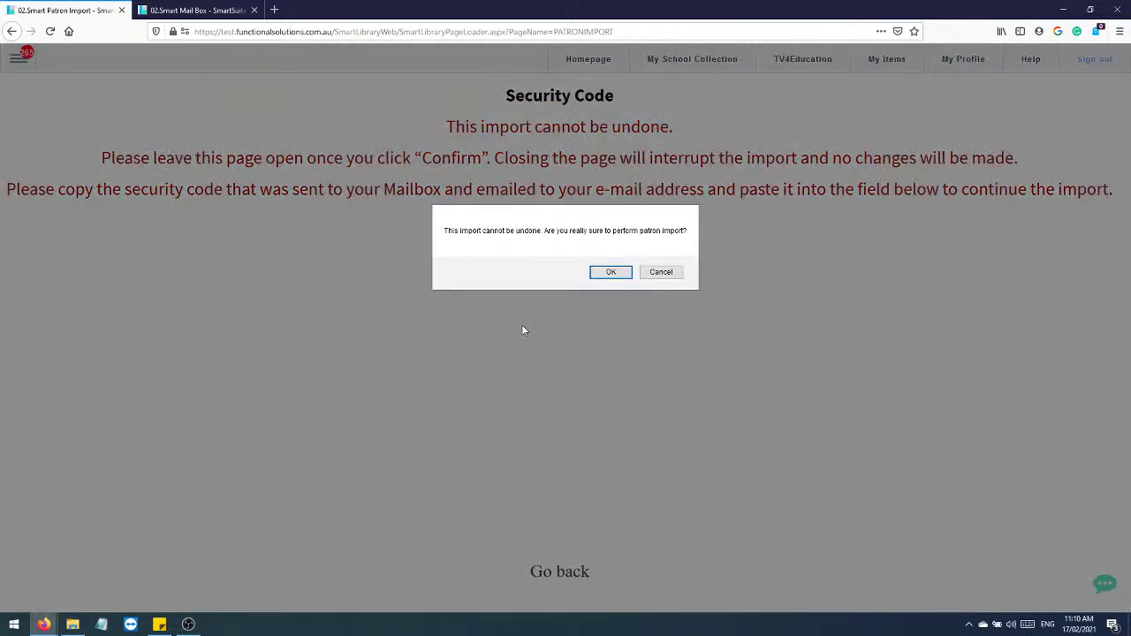
{"action": "left_click", "coordinate": [621, 274]}
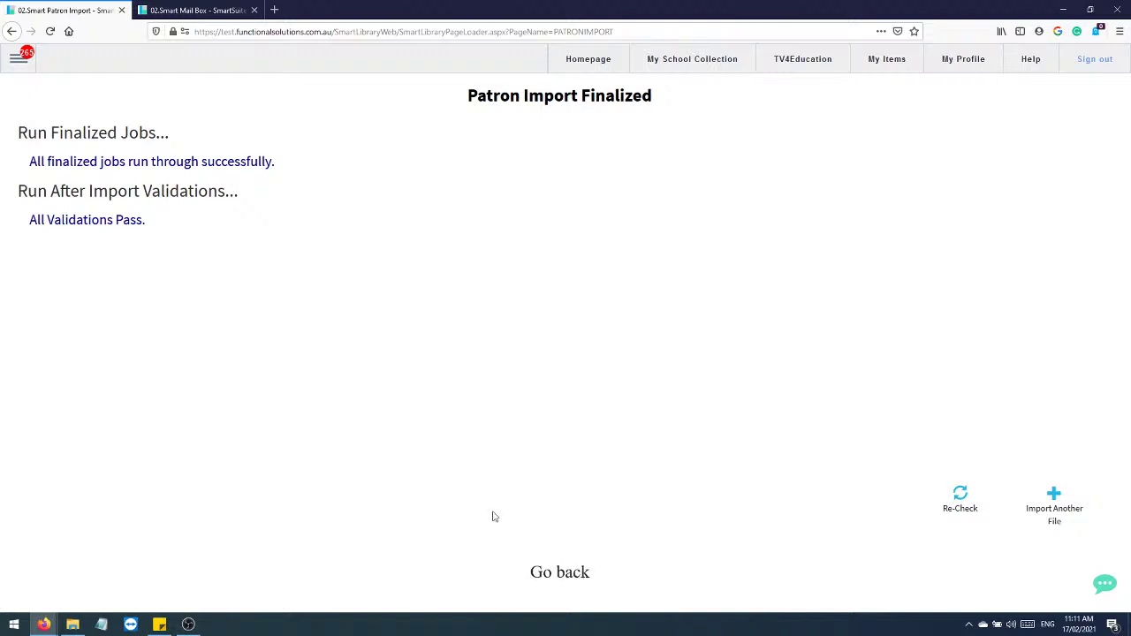
- Open Patron Management in a separate browser tab and switch to it
{"action": "left_click", "coordinate": [18, 59]}
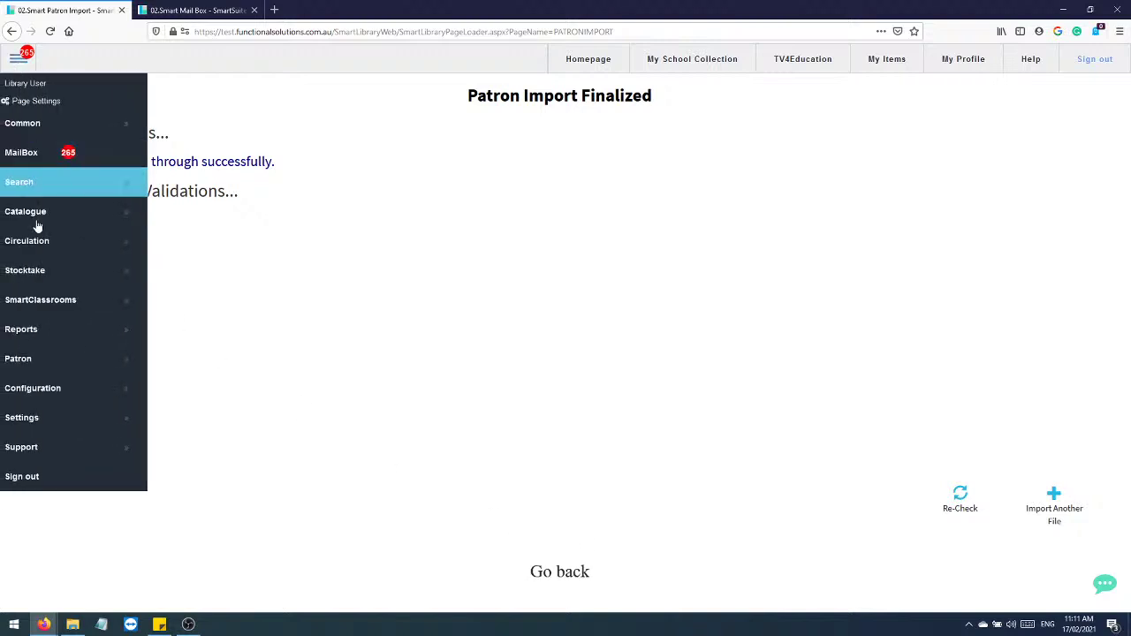
{"action": "left_click", "coordinate": [50, 369]}
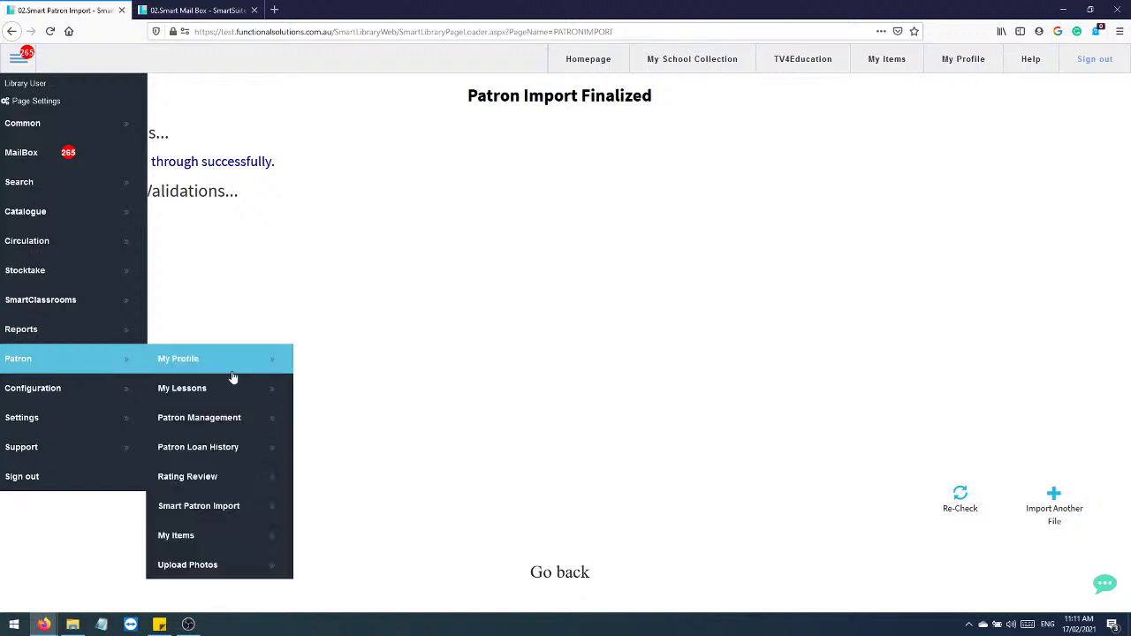
{"action": "middle_click", "coordinate": [220, 428]}
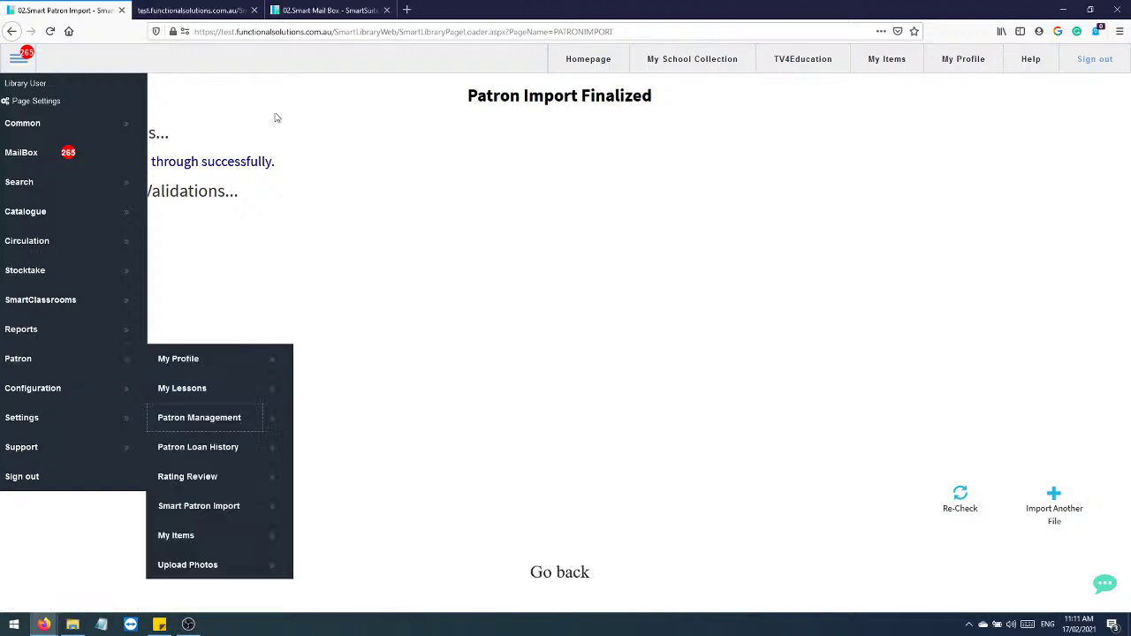
{"action": "key", "text": "ctrl+Tab"}
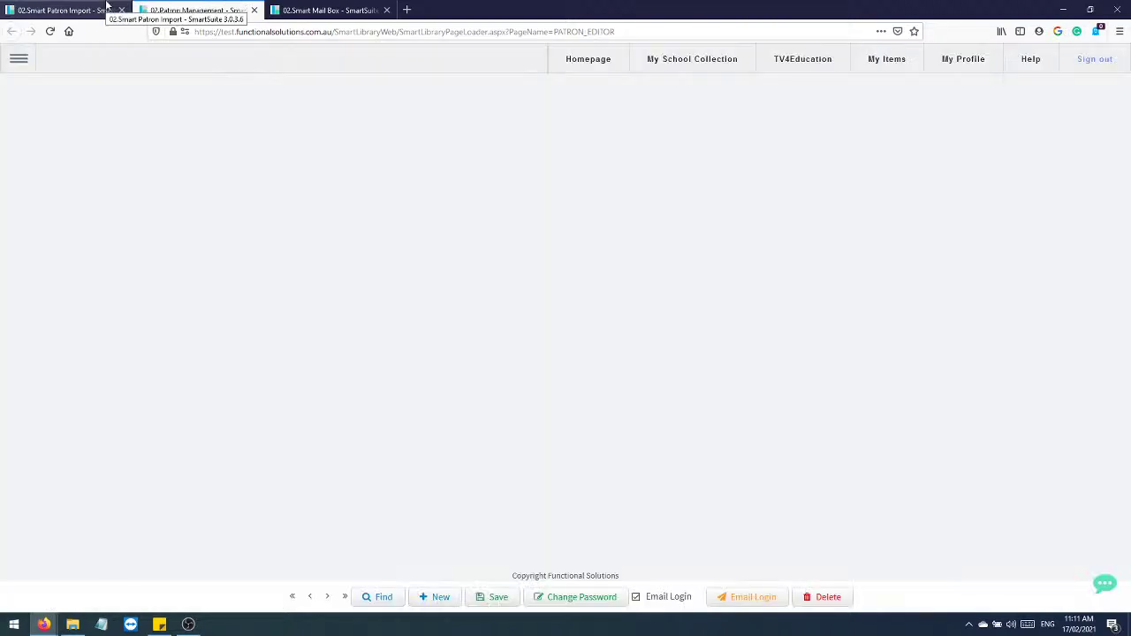
- Go back to the Patron Import Process log in the Smart Patron Import tab and roll back the import
{"action": "left_click", "coordinate": [107, 7]}
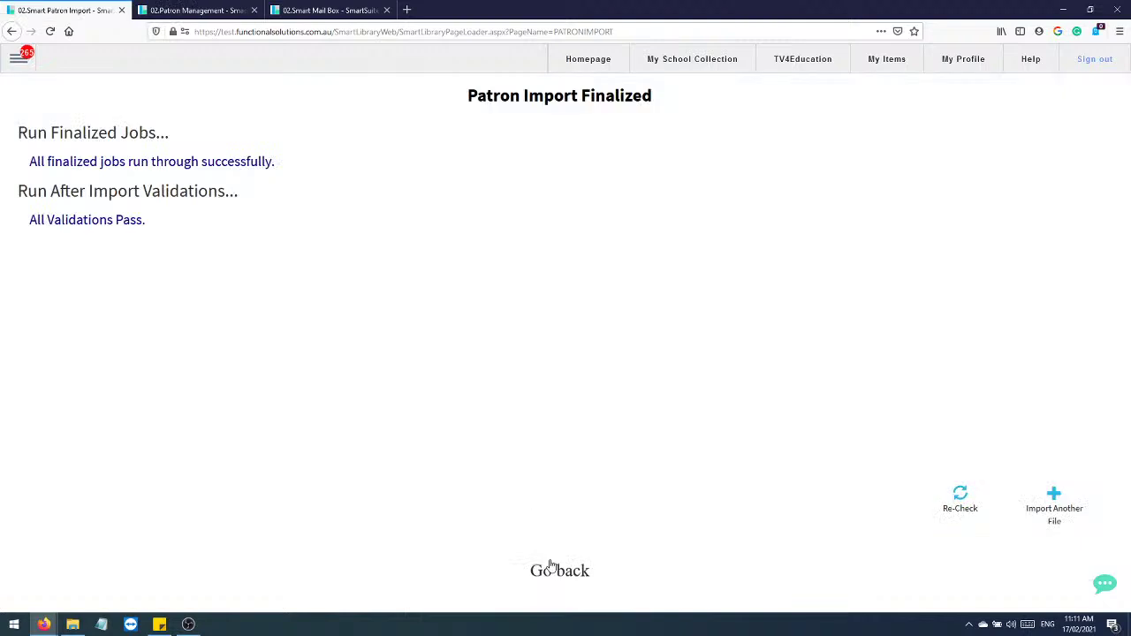
{"action": "left_click", "coordinate": [549, 565]}
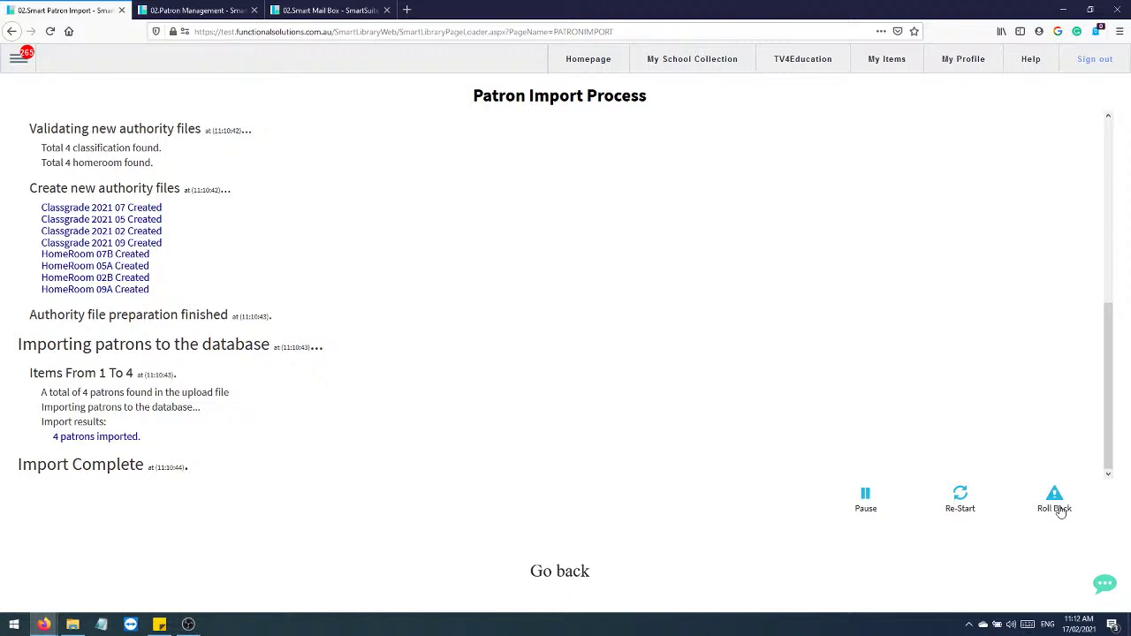
{"action": "left_click", "coordinate": [1060, 511]}
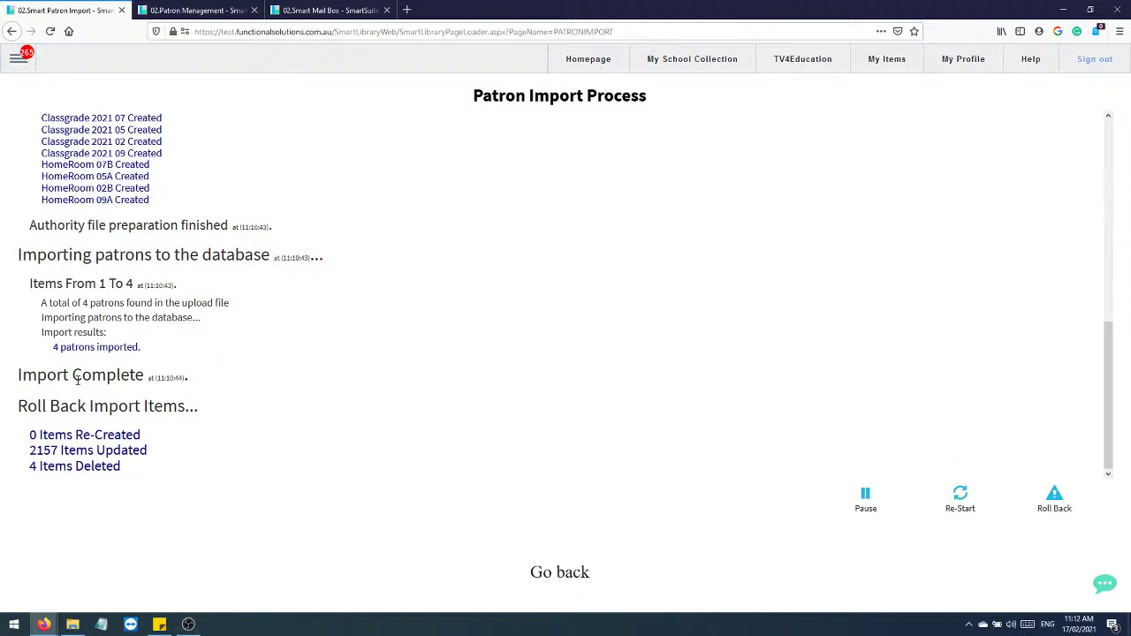
{"action": "left_click_drag", "start_coordinate": [52, 351], "coordinate": [151, 351]}
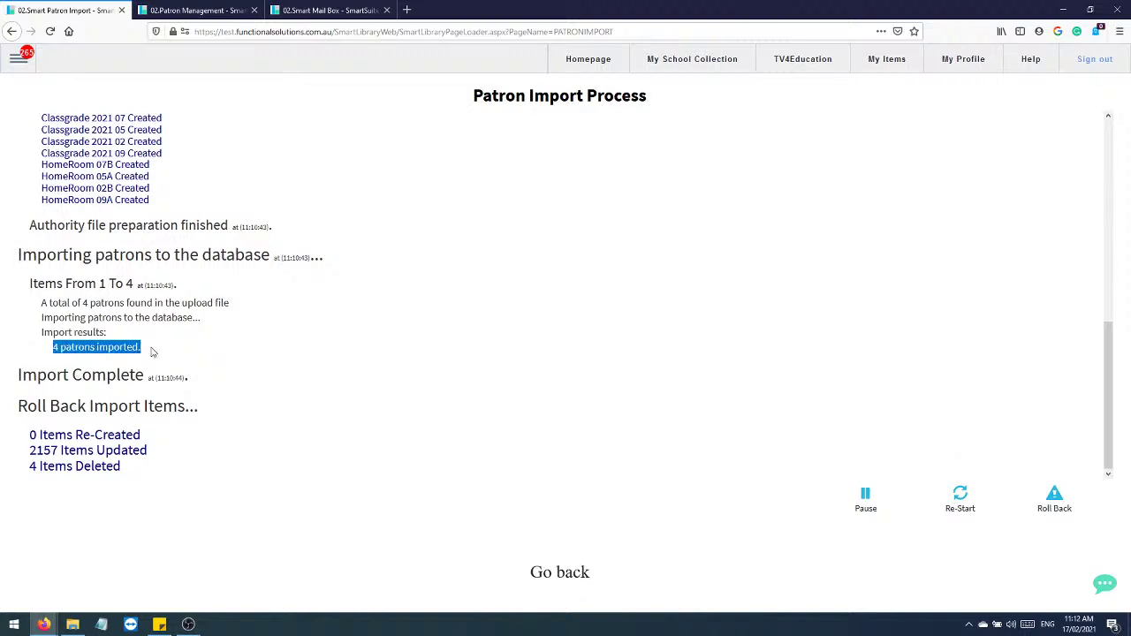
- Re-start the rolled-back patron import from the Patron Import Process page
{"action": "left_click_drag", "start_coordinate": [29, 459], "coordinate": [127, 466]}
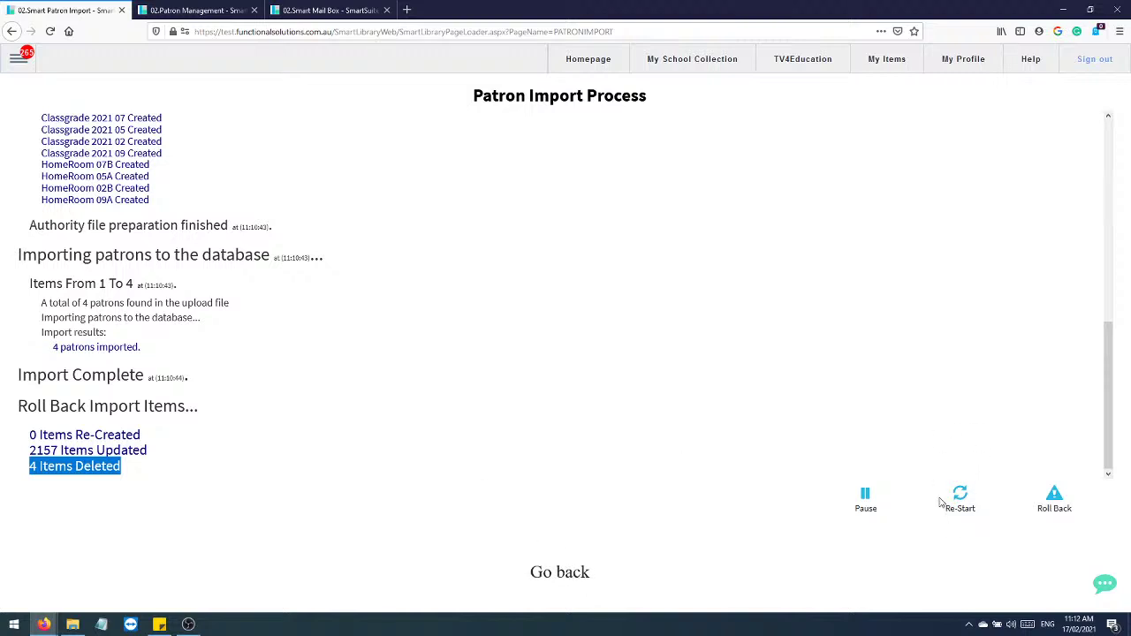
{"action": "left_click", "coordinate": [965, 496]}
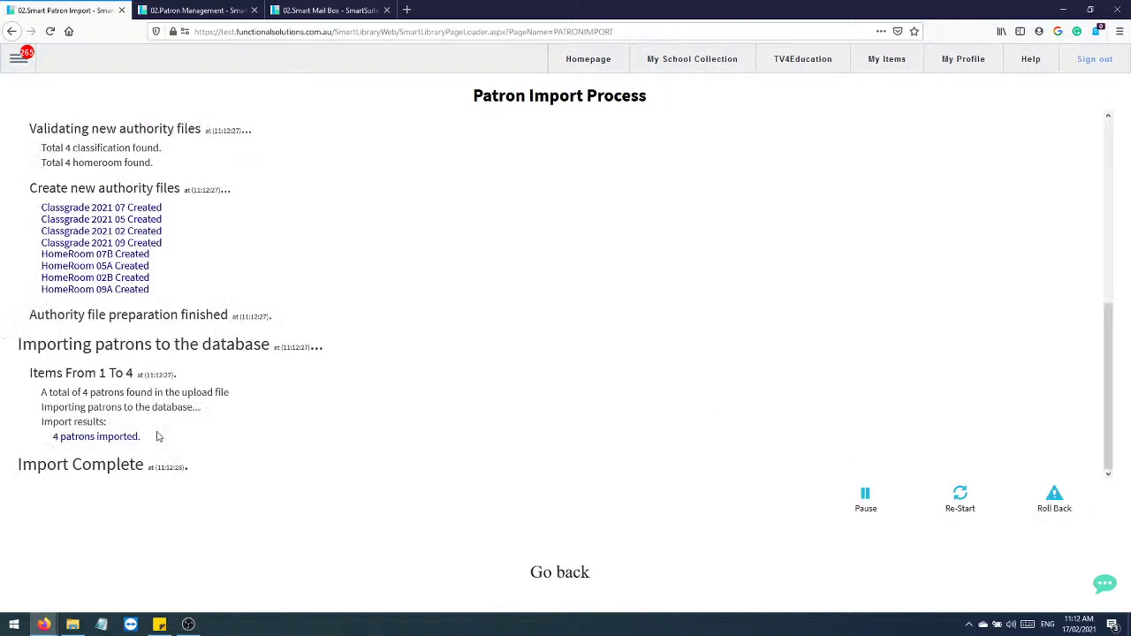
{"action": "left_click_drag", "start_coordinate": [158, 437], "coordinate": [51, 439]}
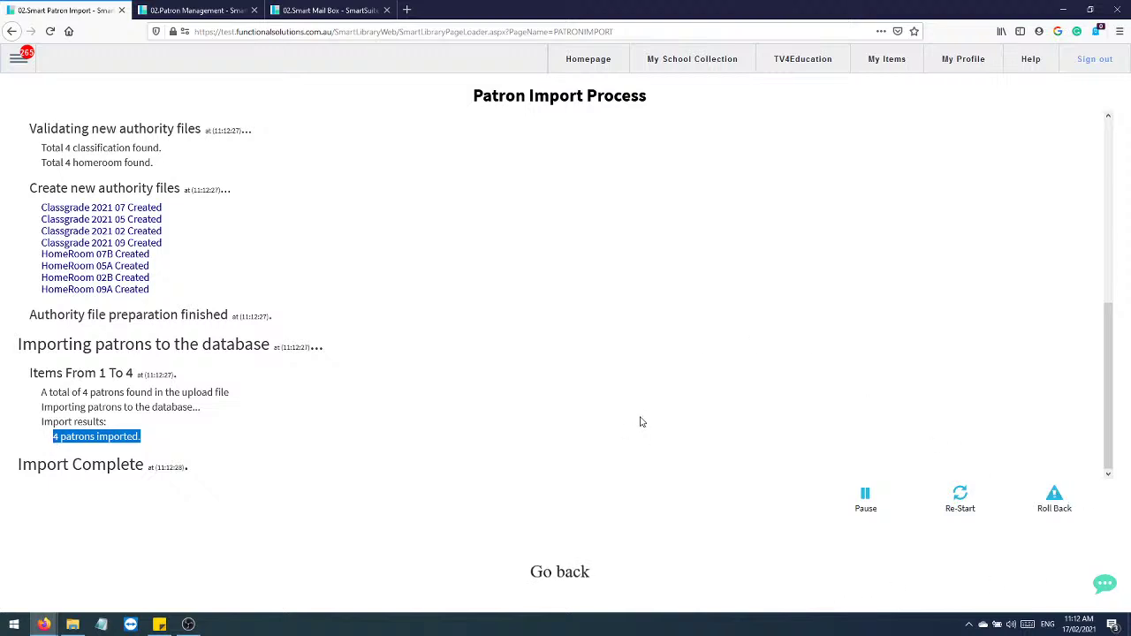
{"action": "left_click", "coordinate": [19, 56]}
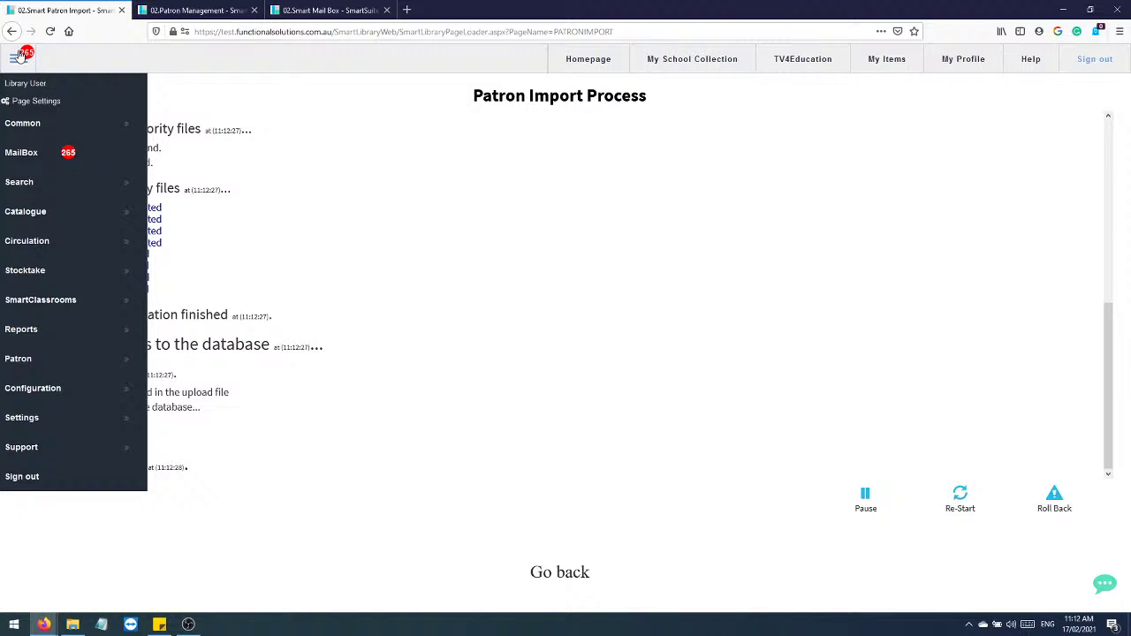
{"action": "left_click", "coordinate": [49, 362]}
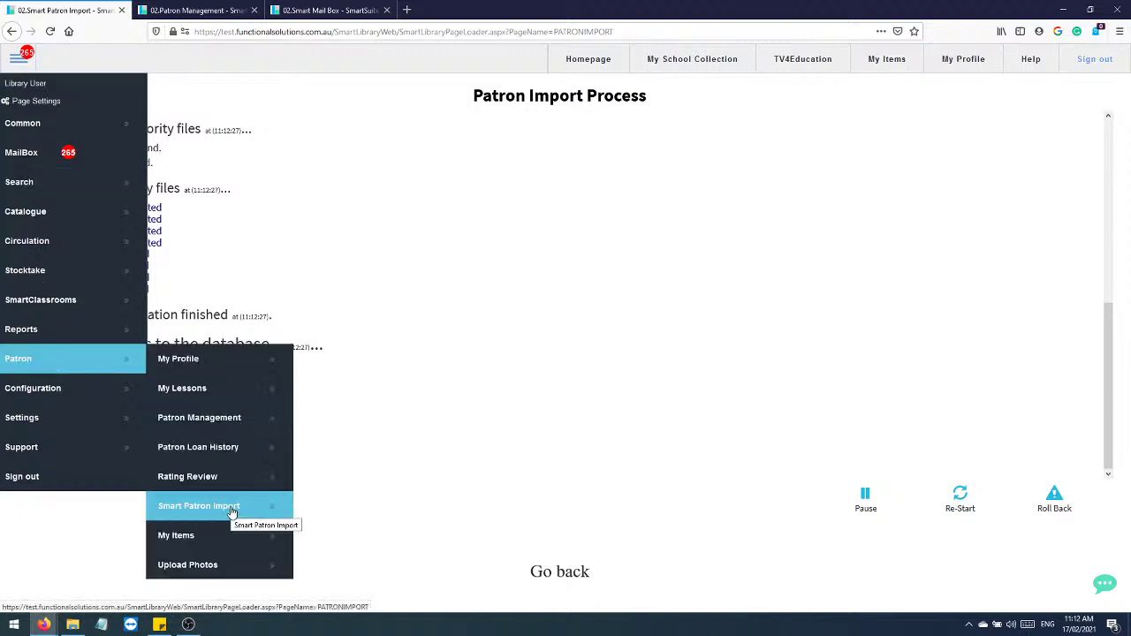
{"action": "left_click", "coordinate": [693, 377]}
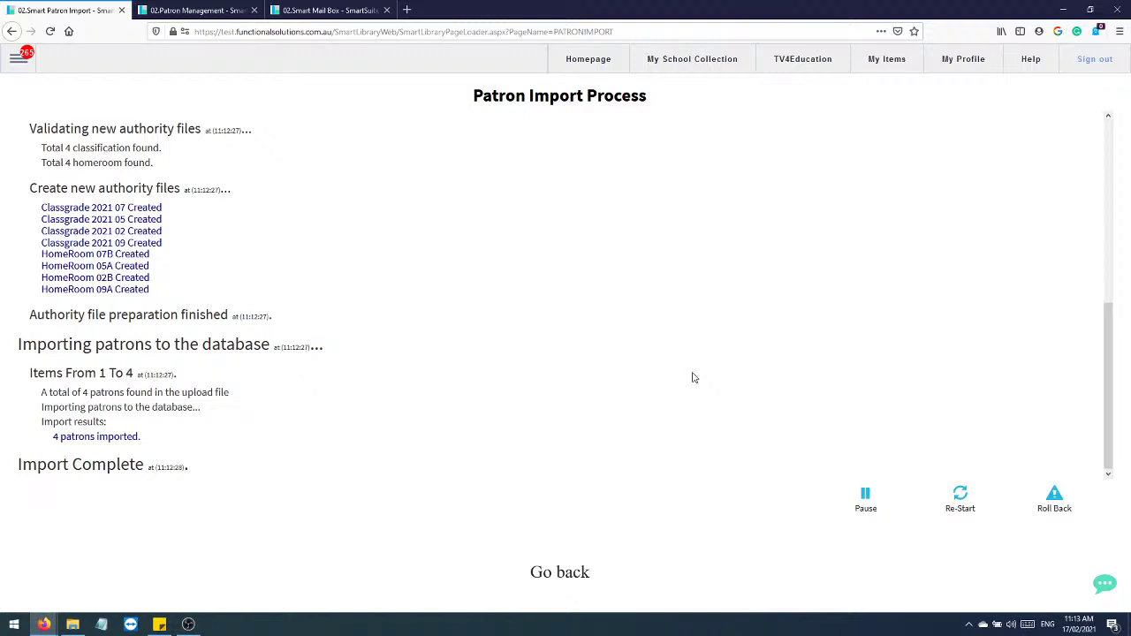
- Open the Authority Editor and list the Classgrade authority entries
{"action": "left_click", "coordinate": [18, 57]}
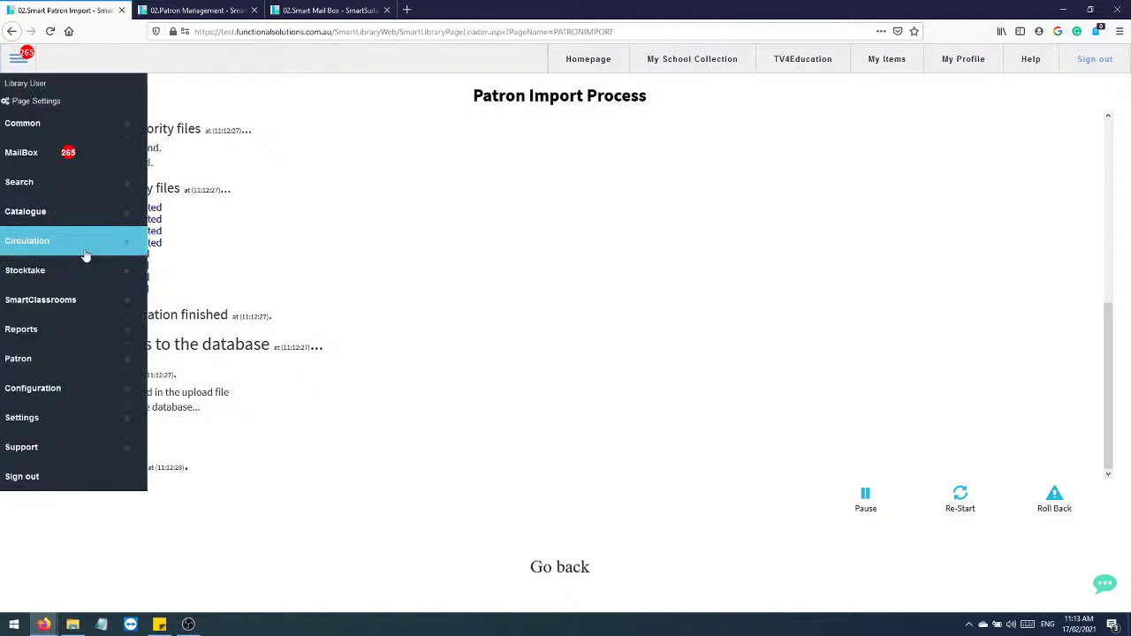
{"action": "left_click", "coordinate": [80, 394]}
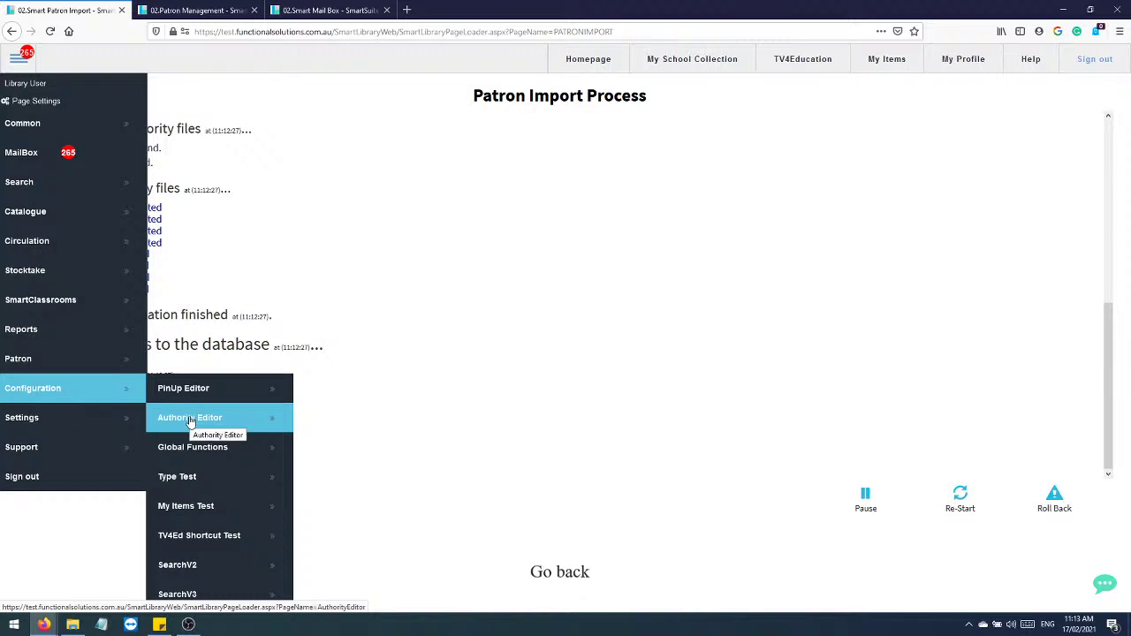
{"action": "left_click", "coordinate": [237, 425]}
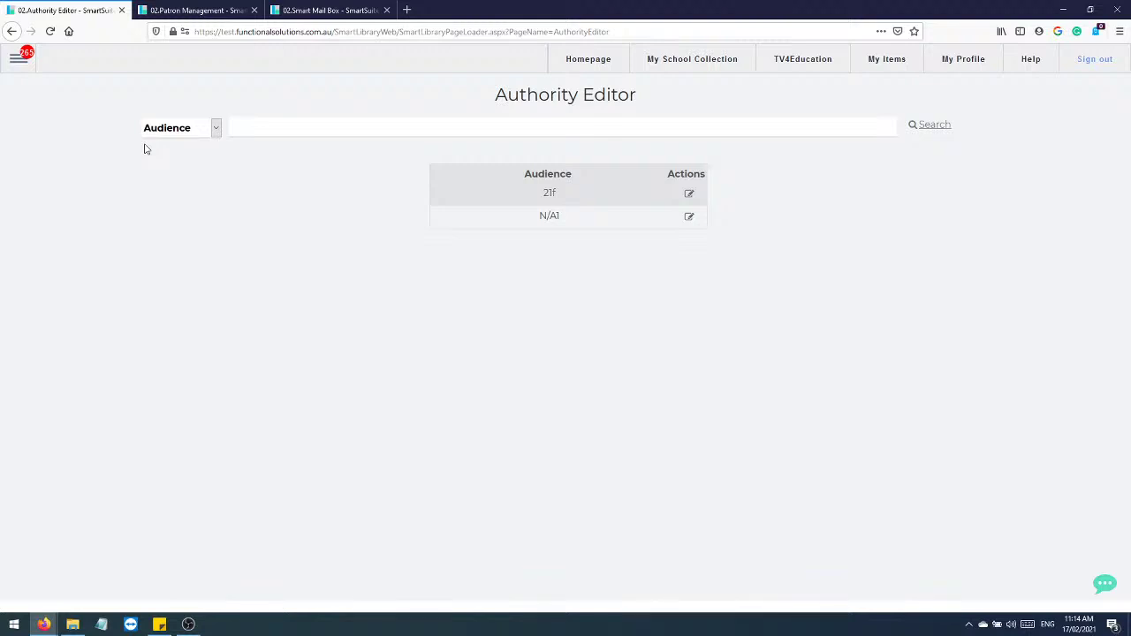
{"action": "left_click", "coordinate": [214, 130]}
{"action": "scroll", "coordinate": [203, 345], "scroll_direction": "down", "scroll_amount": 5}
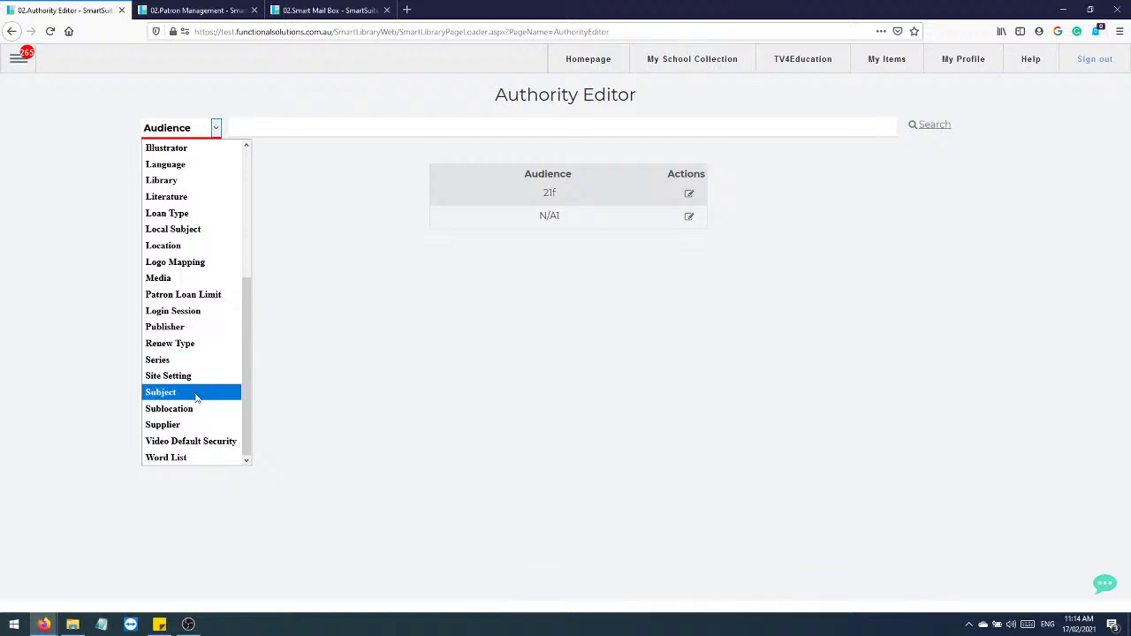
{"action": "scroll", "coordinate": [196, 397], "scroll_direction": "up", "scroll_amount": 4}
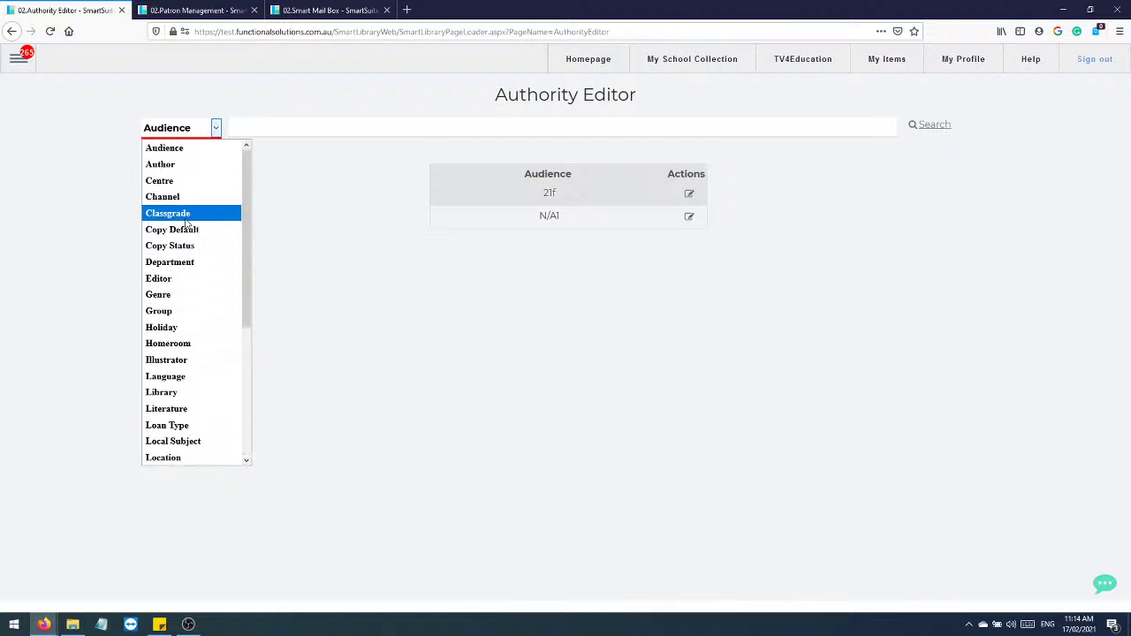
{"action": "left_click", "coordinate": [156, 213]}
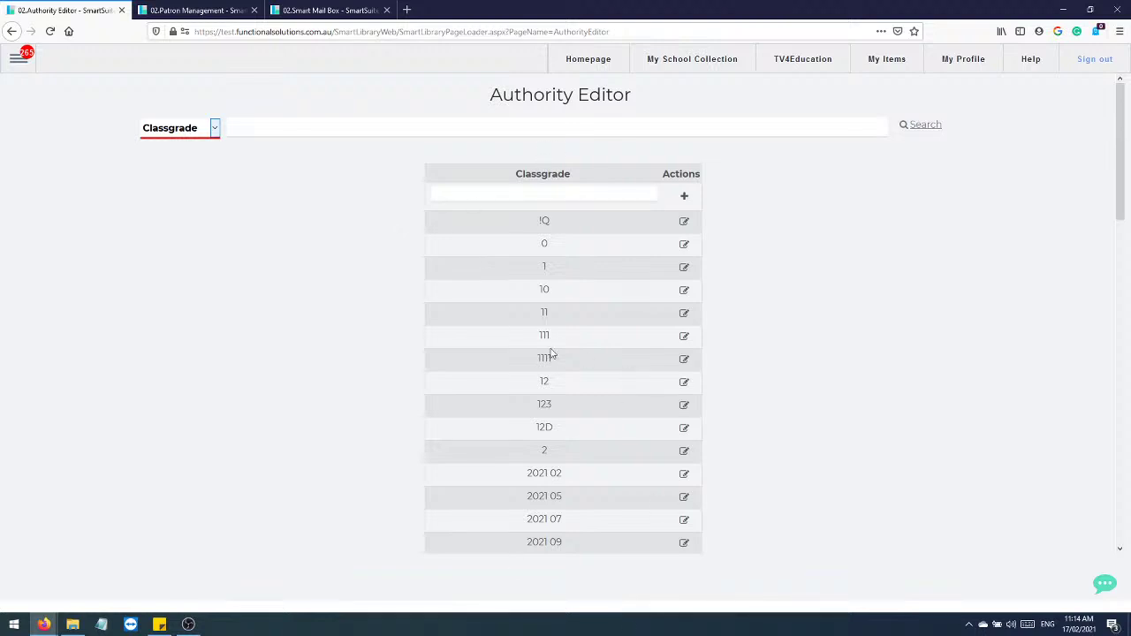
- Open the 2021 02 classgrade for editing and set its Final Borrow date to 10/11/2021
{"action": "scroll", "coordinate": [550, 368], "scroll_direction": "down", "scroll_amount": 1}
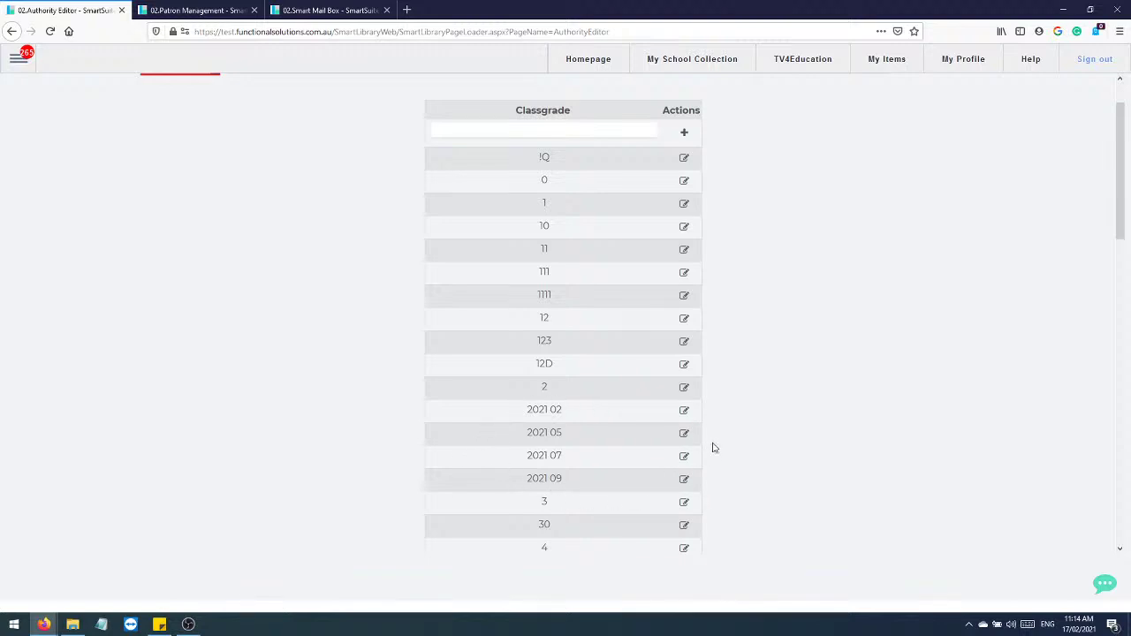
{"action": "left_click", "coordinate": [684, 410]}
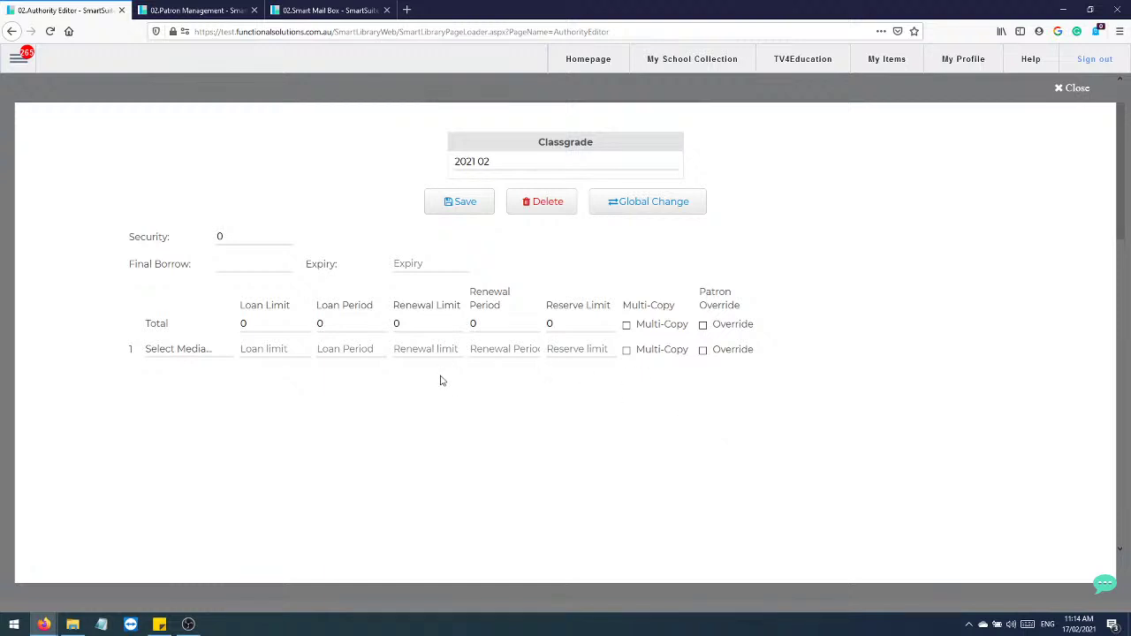
{"action": "left_click", "coordinate": [272, 270]}
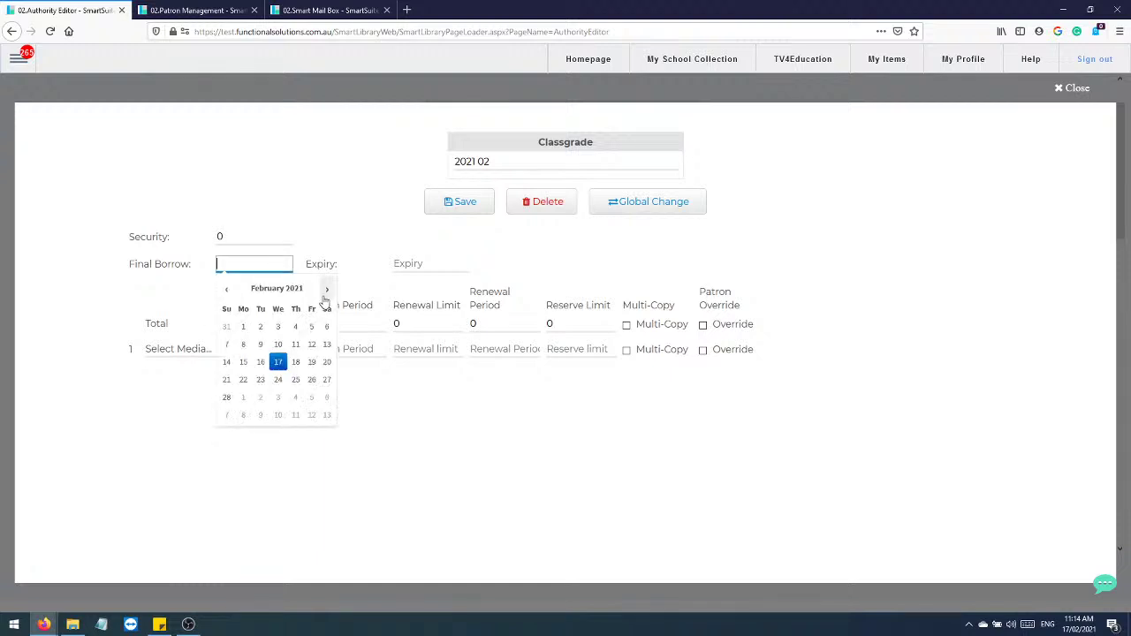
{"action": "left_click", "coordinate": [293, 290]}
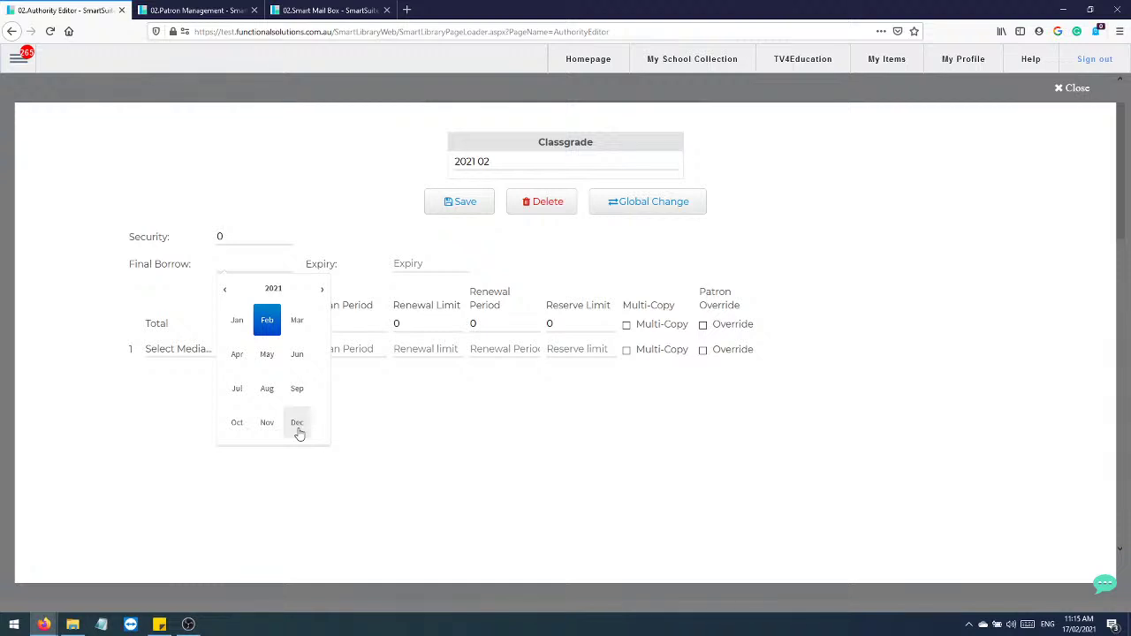
{"action": "left_click", "coordinate": [296, 424]}
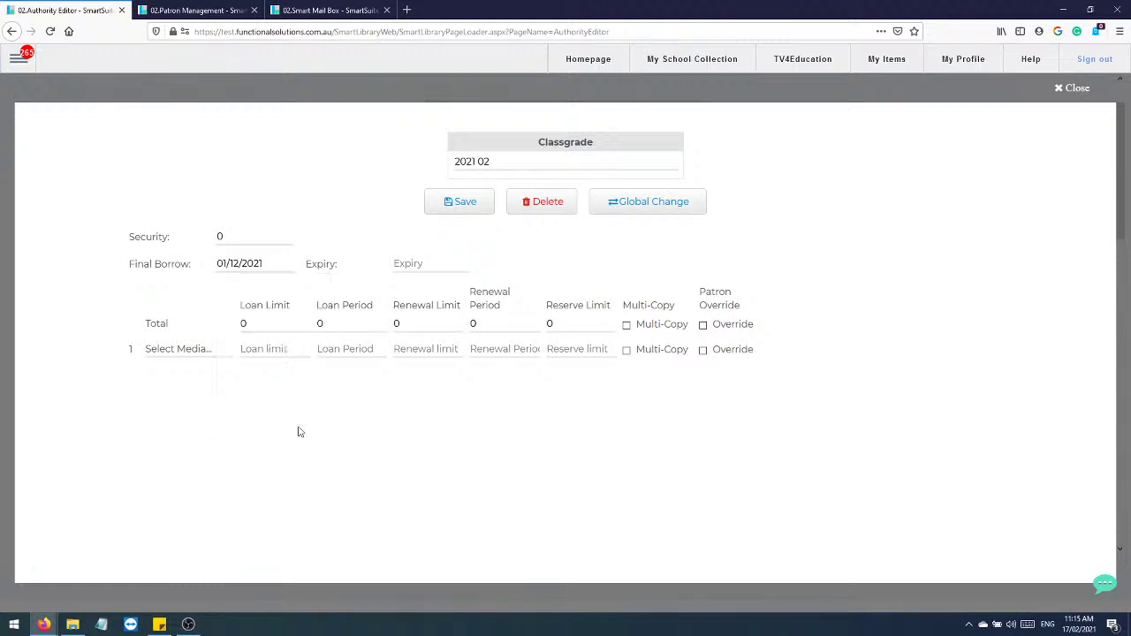
{"action": "left_click", "coordinate": [269, 264]}
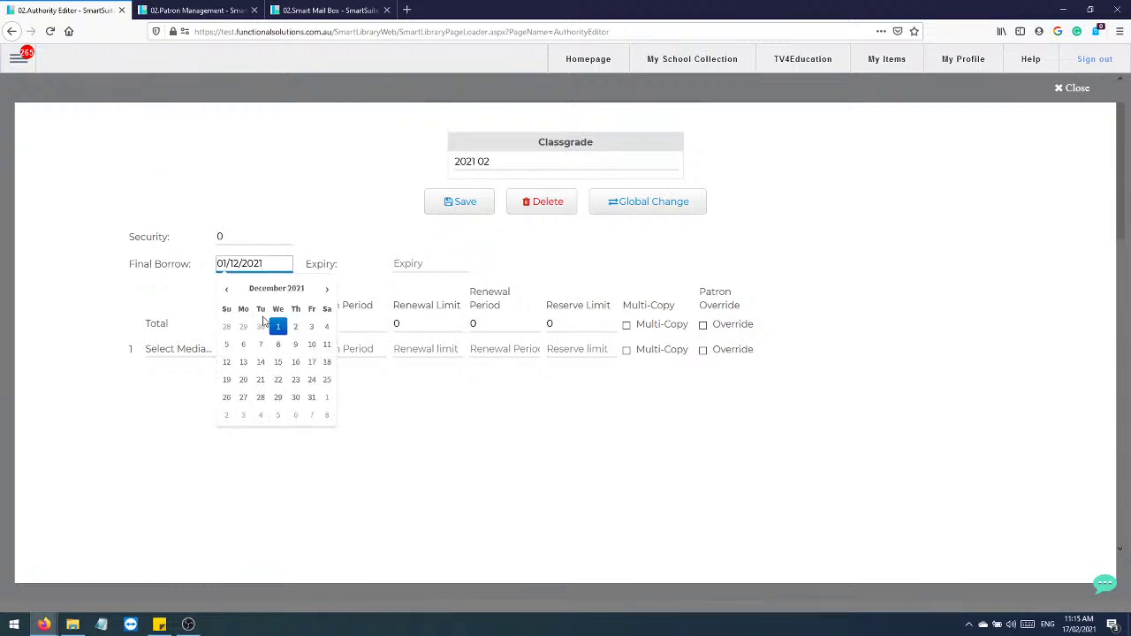
{"action": "left_click", "coordinate": [276, 288]}
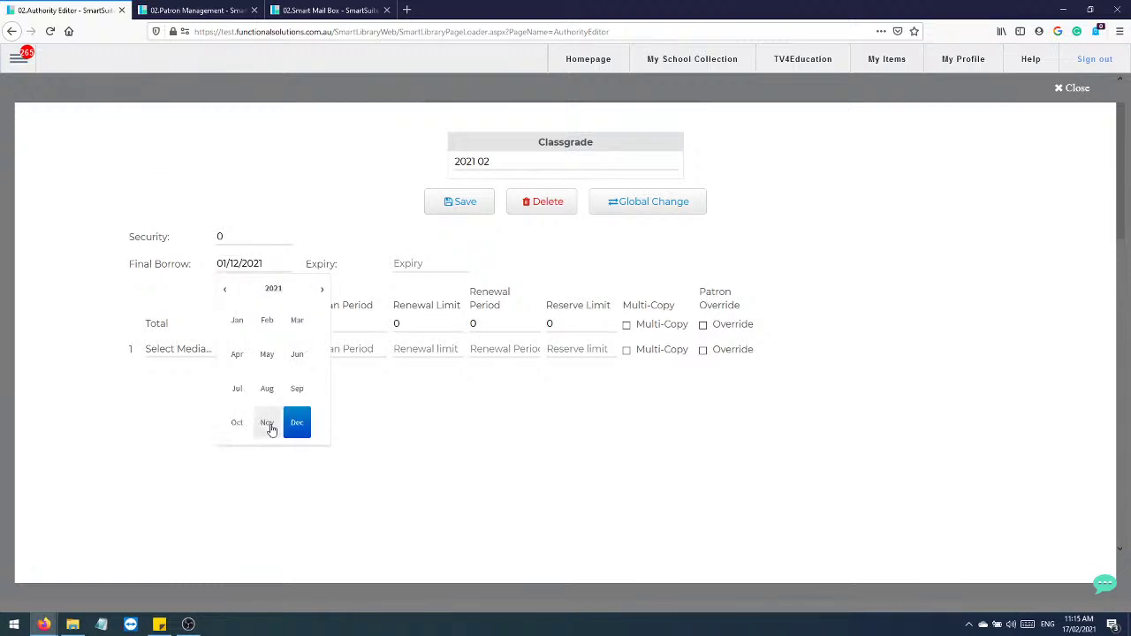
{"action": "left_click", "coordinate": [267, 422]}
{"action": "left_click", "coordinate": [271, 261]}
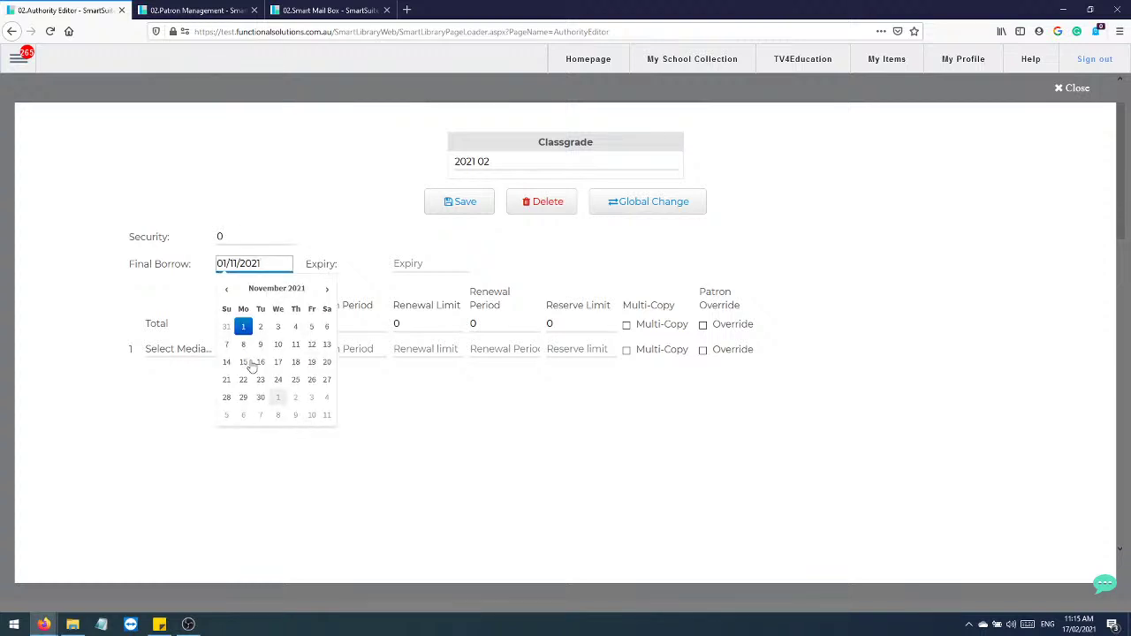
{"action": "left_click", "coordinate": [277, 345]}
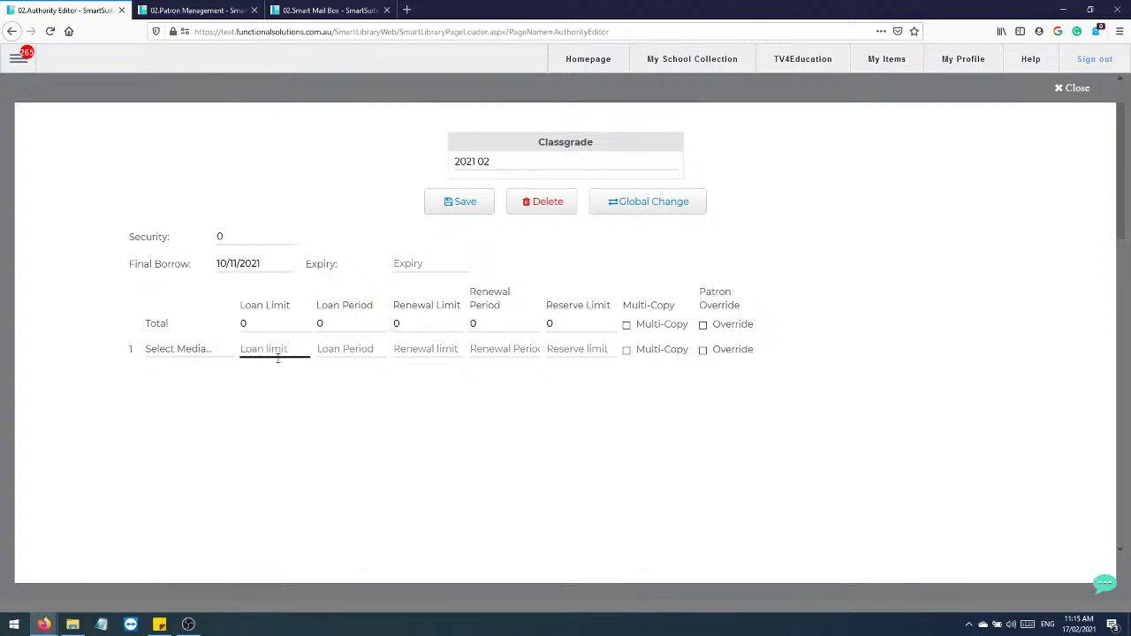
- Copy the Final Borrow date into the Expiry field and change its year so the expiry is 10/11/2025
{"action": "left_click", "coordinate": [271, 264]}
{"action": "key", "text": "ctrl+c"}
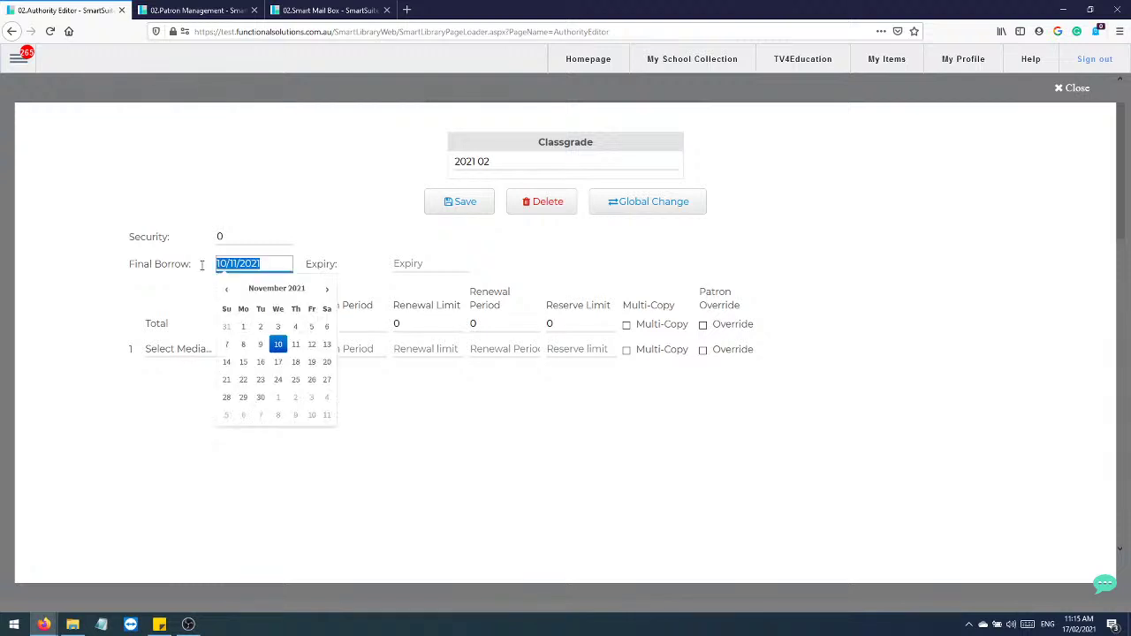
{"action": "left_click", "coordinate": [452, 264]}
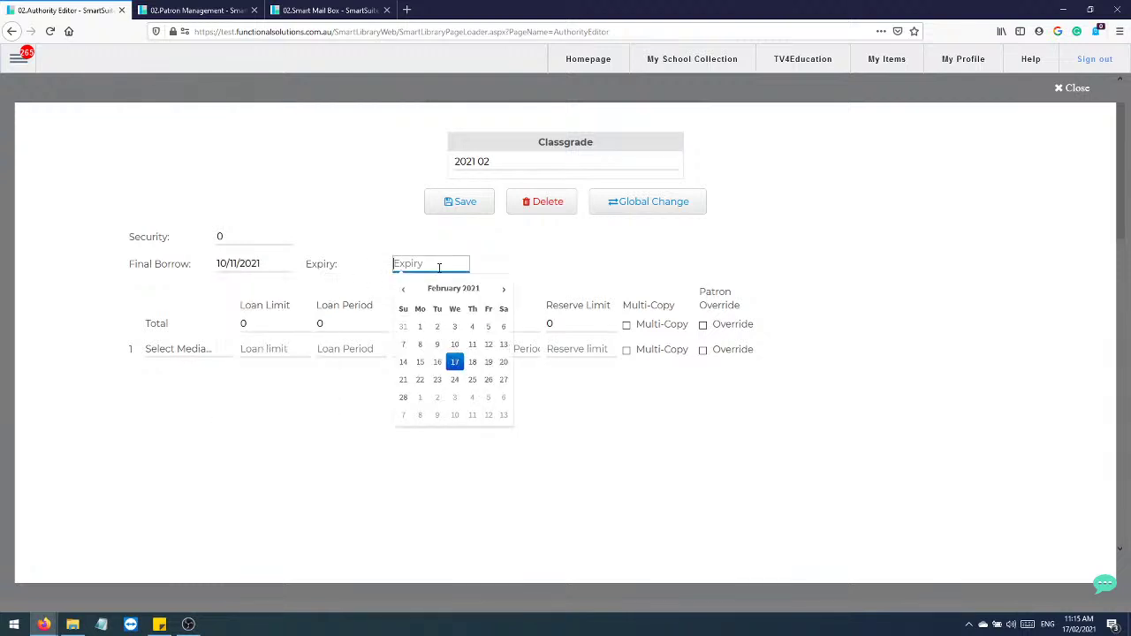
{"action": "key", "text": "ctrl+v"}
{"action": "key", "text": "BackSpace"}
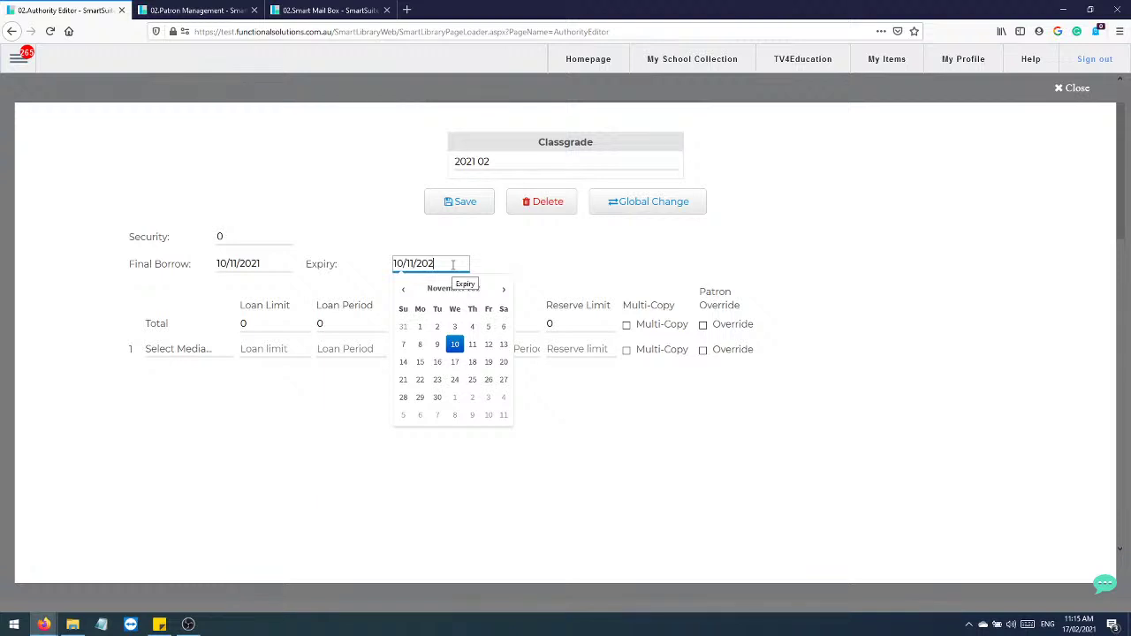
{"action": "type", "text": "5"}
{"action": "left_click", "coordinate": [509, 257]}
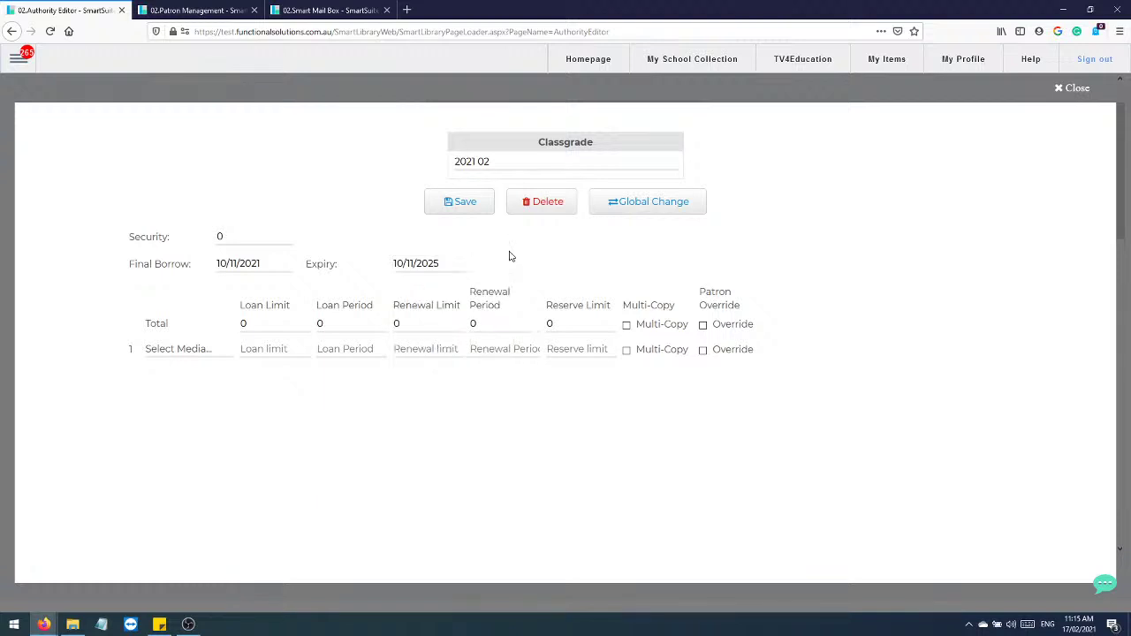
{"action": "left_click_drag", "start_coordinate": [147, 327], "coordinate": [194, 320]}
{"action": "left_click", "coordinate": [206, 319]}
{"action": "left_click", "coordinate": [269, 326]}
{"action": "left_click_drag", "start_coordinate": [270, 326], "coordinate": [223, 317]}
{"action": "left_click_drag", "start_coordinate": [173, 326], "coordinate": [138, 328]}
- Add BOOK as the first media row with a loan limit of 2 and a loan period of 14
{"action": "left_click", "coordinate": [191, 351]}
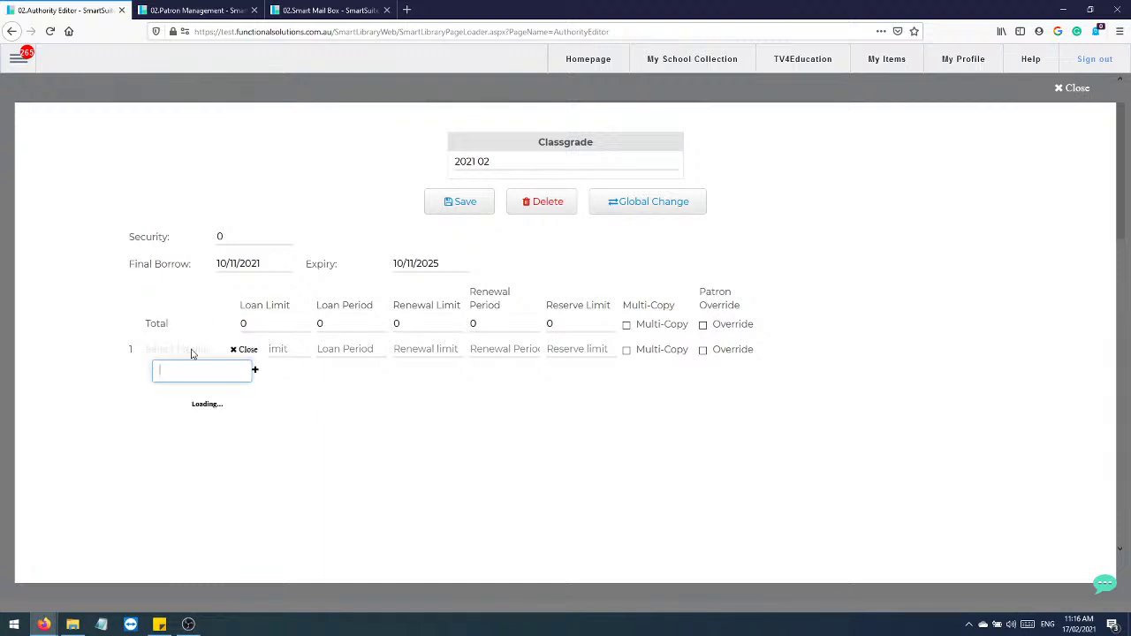
{"action": "scroll", "coordinate": [182, 430], "scroll_direction": "down", "scroll_amount": 2}
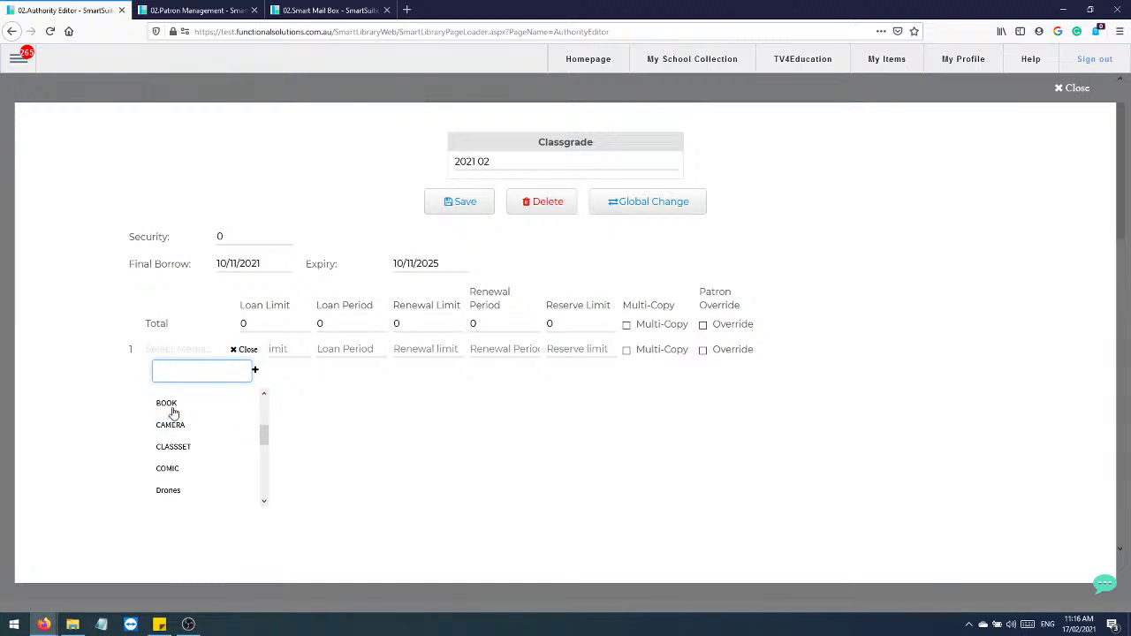
{"action": "left_click", "coordinate": [173, 412]}
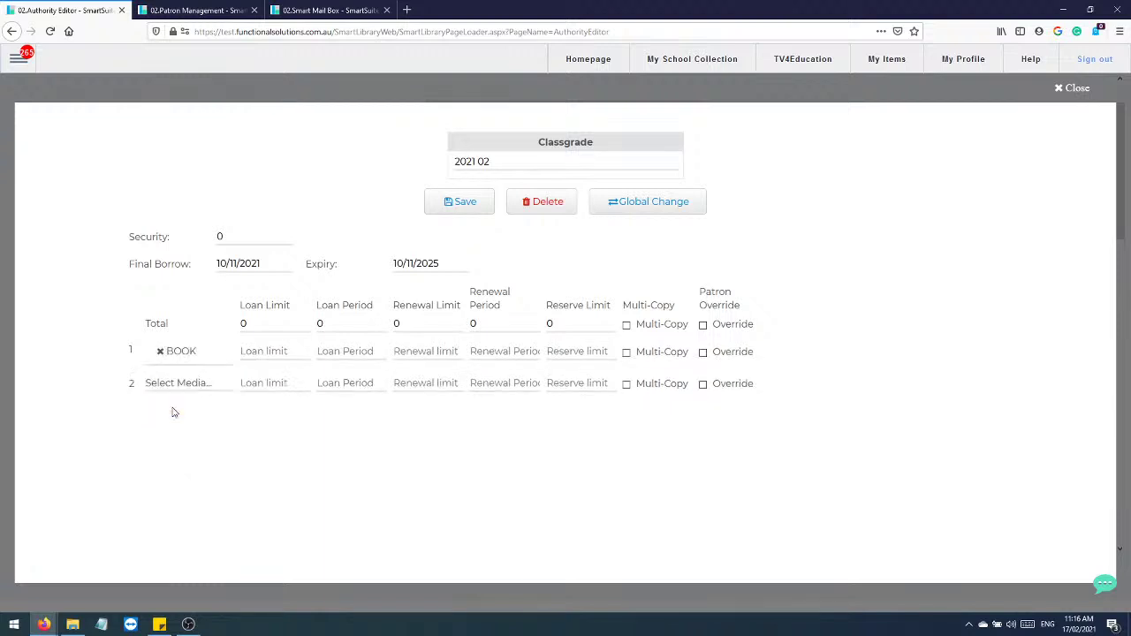
{"action": "left_click", "coordinate": [263, 352]}
{"action": "type", "text": "2"}
{"action": "key", "text": "Tab"}
{"action": "type", "text": "14"}
{"action": "key", "text": "Tab"}
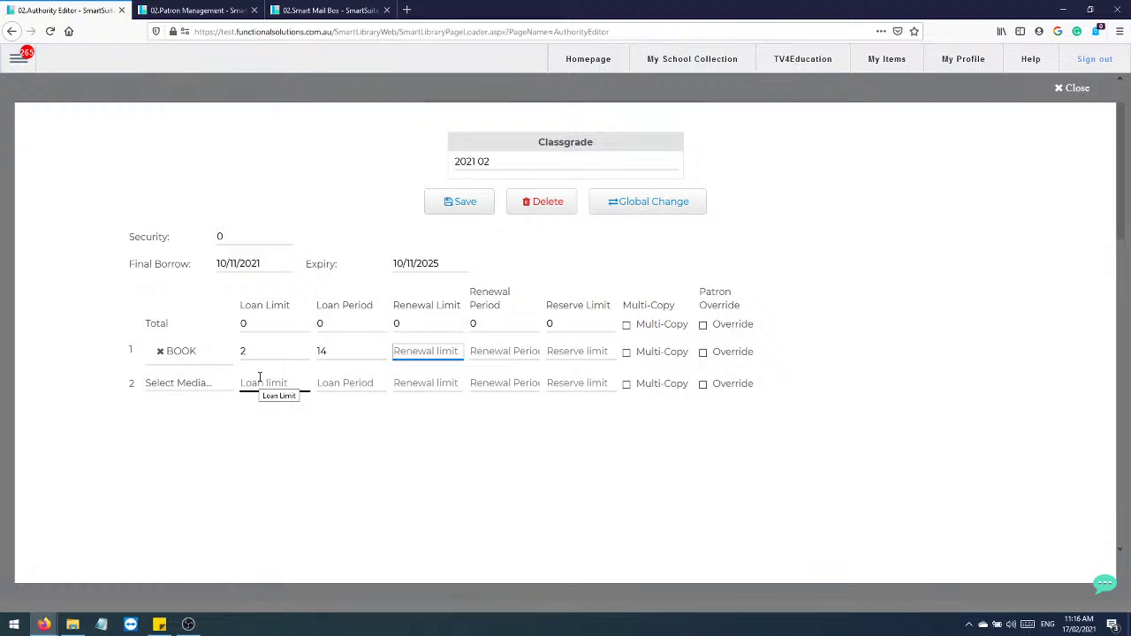
- Set the BOOK row's renewal limit to 1, renewal period to 14 and reserve limit to 1
{"action": "type", "text": "1"}
{"action": "key", "text": "Tab"}
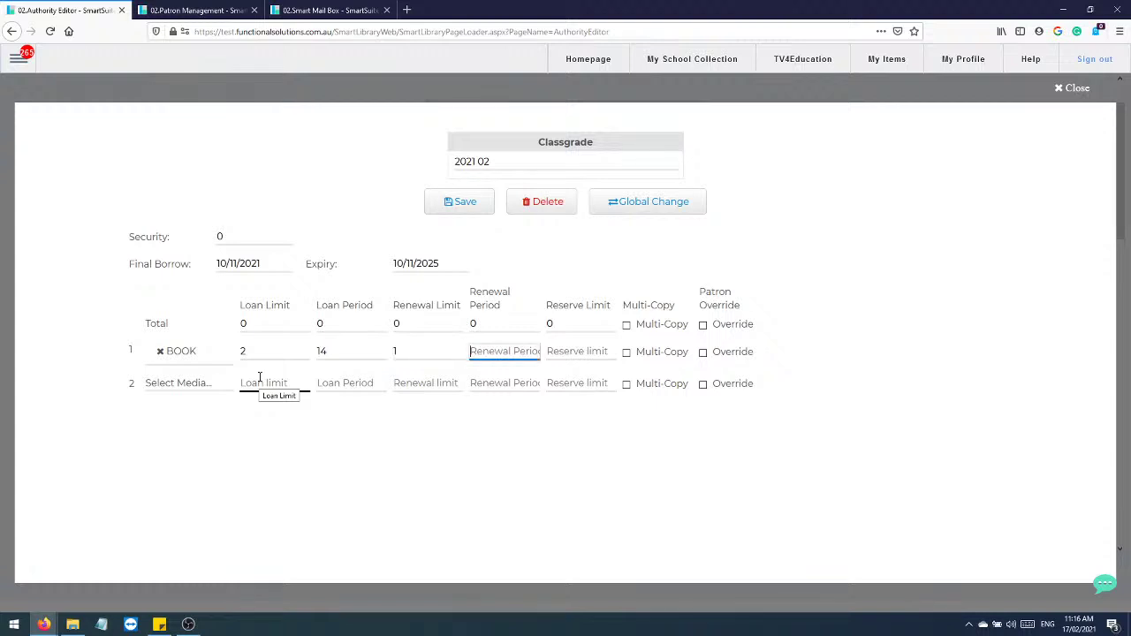
{"action": "type", "text": "14"}
{"action": "key", "text": "Tab"}
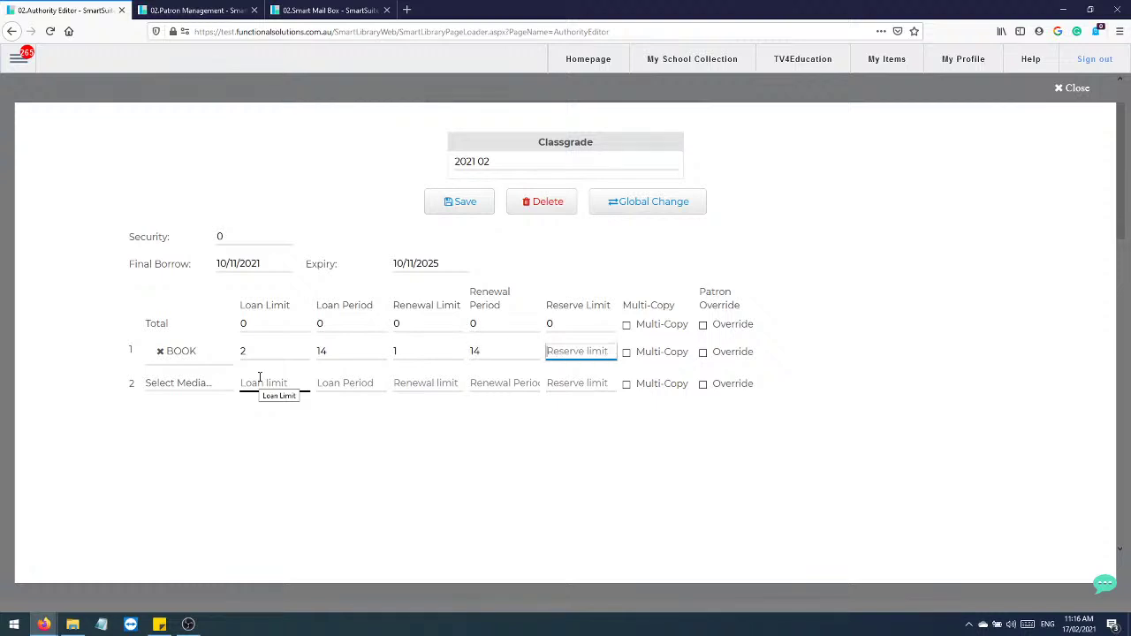
{"action": "type", "text": "1"}
{"action": "left_click_drag", "start_coordinate": [636, 353], "coordinate": [690, 360]}
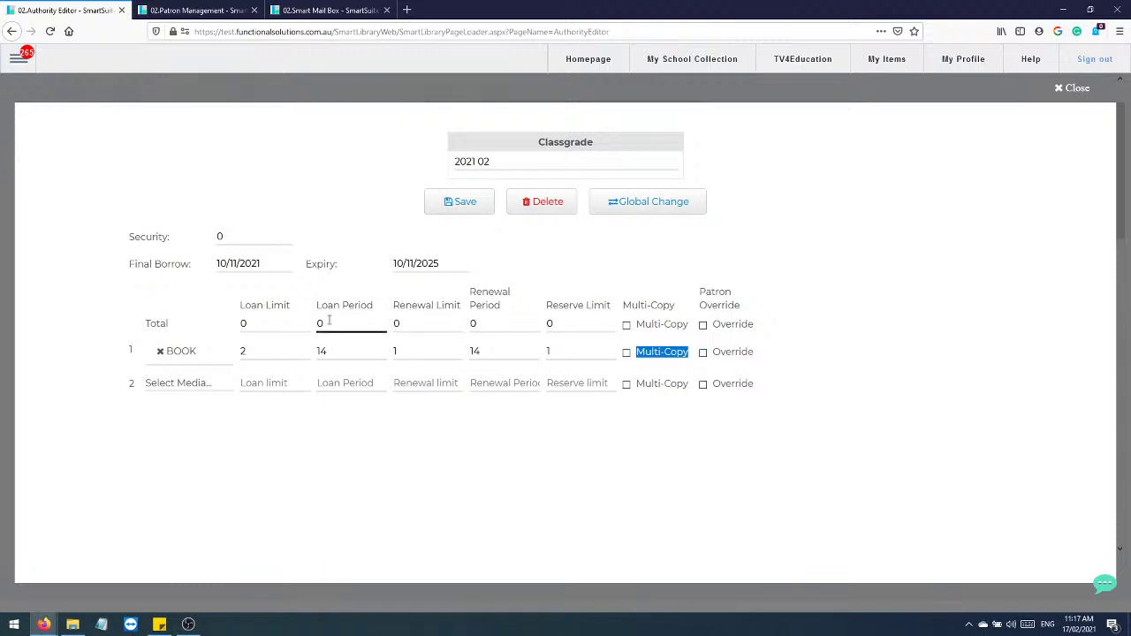
{"action": "left_click_drag", "start_coordinate": [318, 306], "coordinate": [384, 311]}
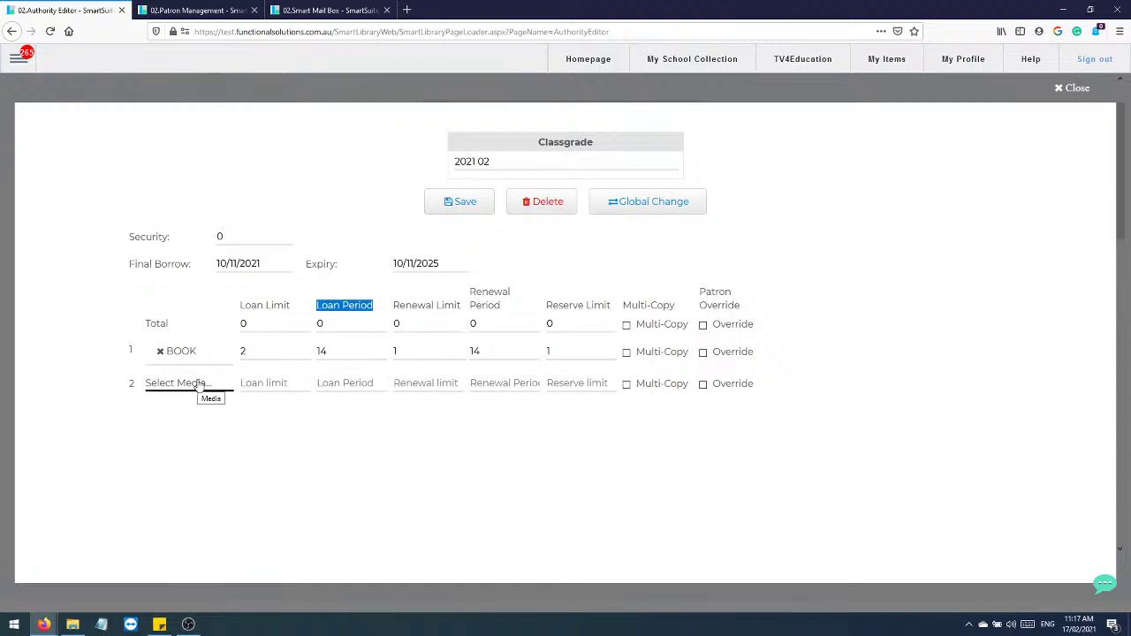
{"action": "left_click", "coordinate": [357, 352]}
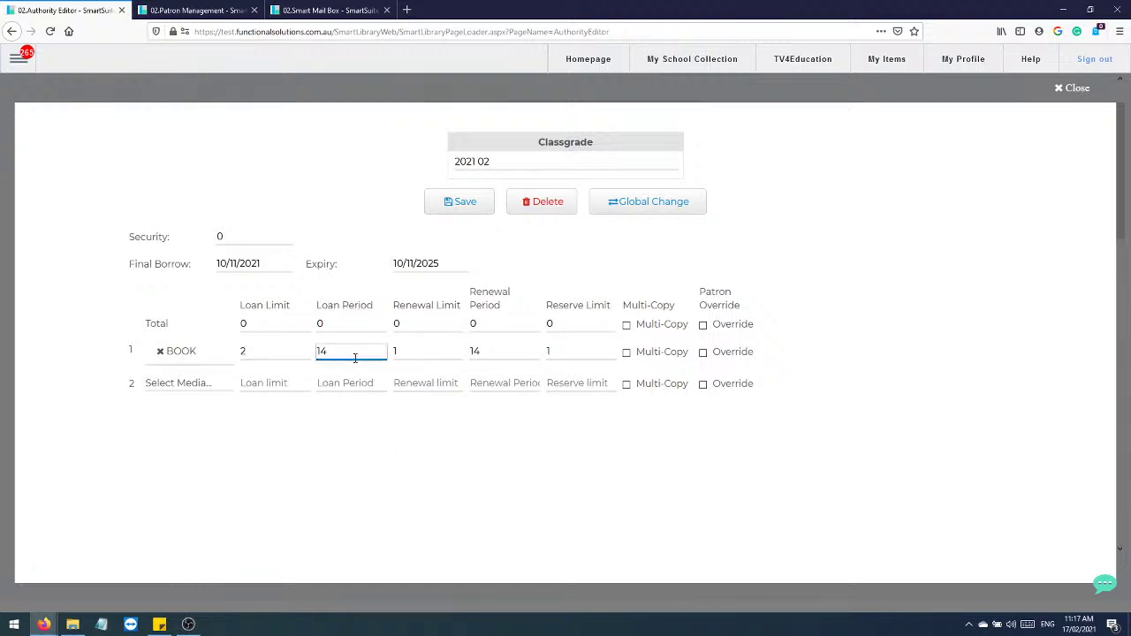
- Add CAMERA as the second media row with a loan limit of 1 and a loan period of 365
{"action": "left_click", "coordinate": [172, 382]}
{"action": "scroll", "coordinate": [177, 494], "scroll_direction": "down", "scroll_amount": 3}
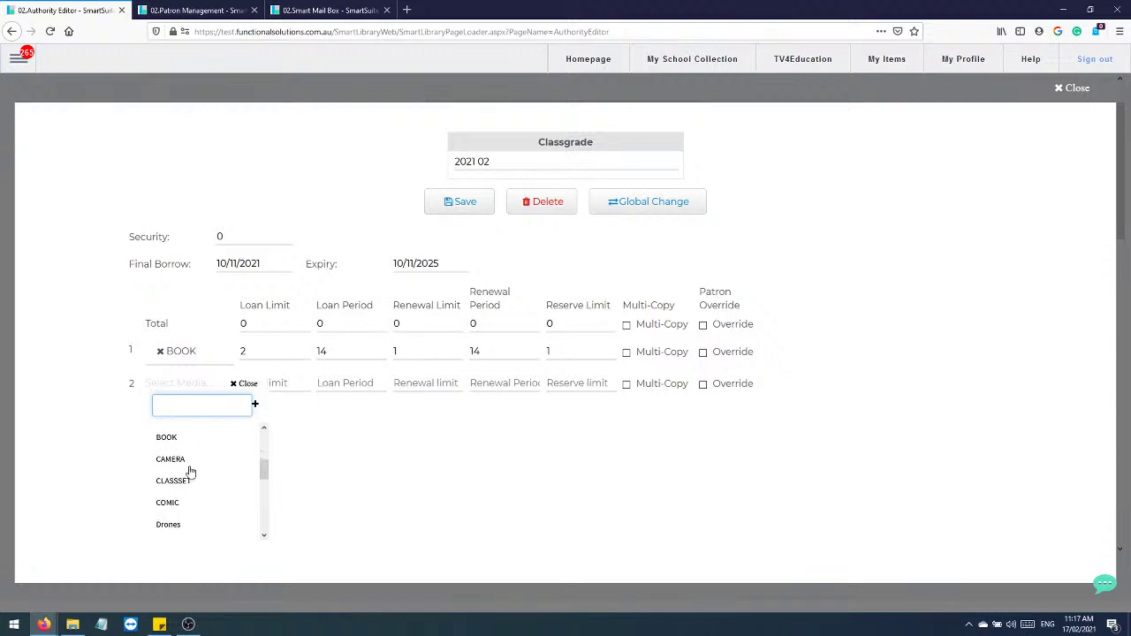
{"action": "left_click", "coordinate": [187, 460]}
{"action": "left_click", "coordinate": [280, 387]}
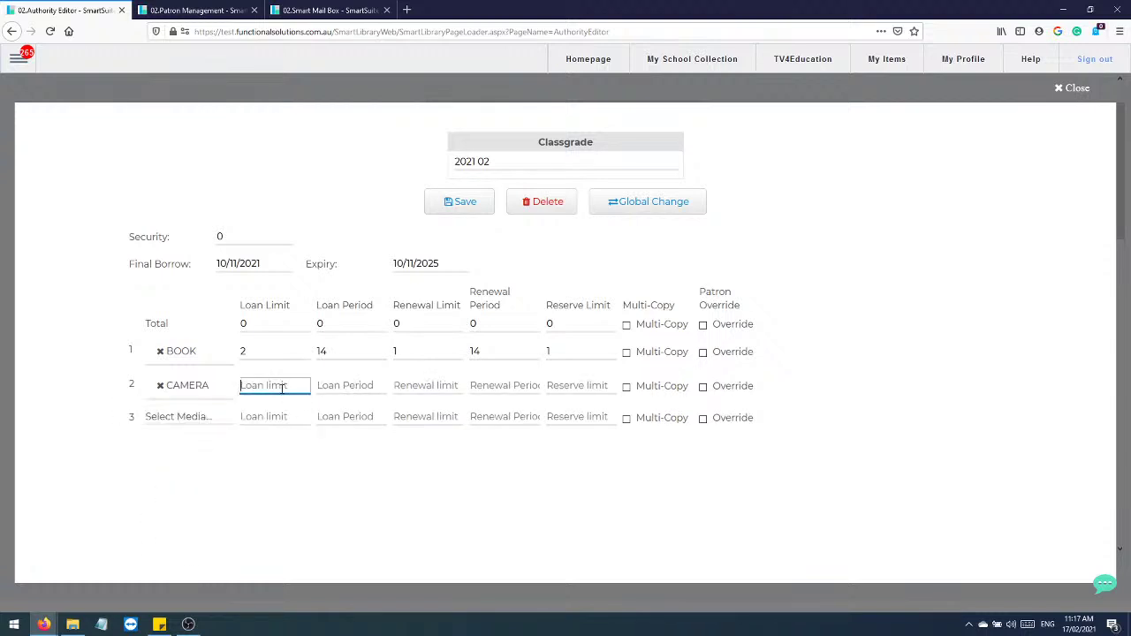
{"action": "type", "text": "1"}
{"action": "key", "text": "Tab"}
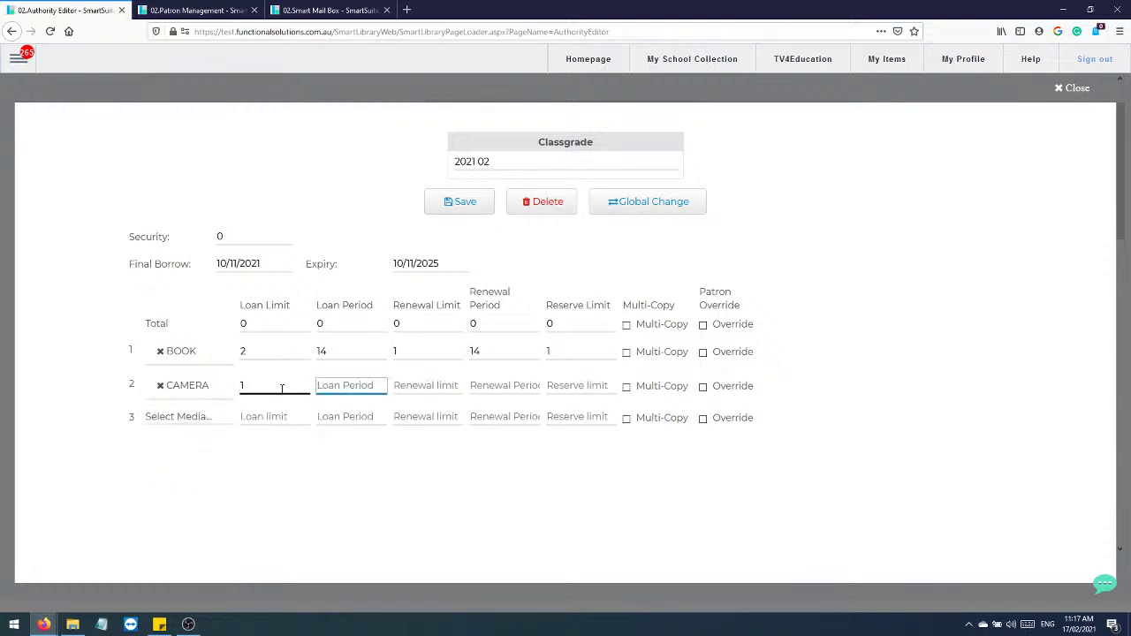
{"action": "type", "text": "365"}
{"action": "key", "text": "Tab"}
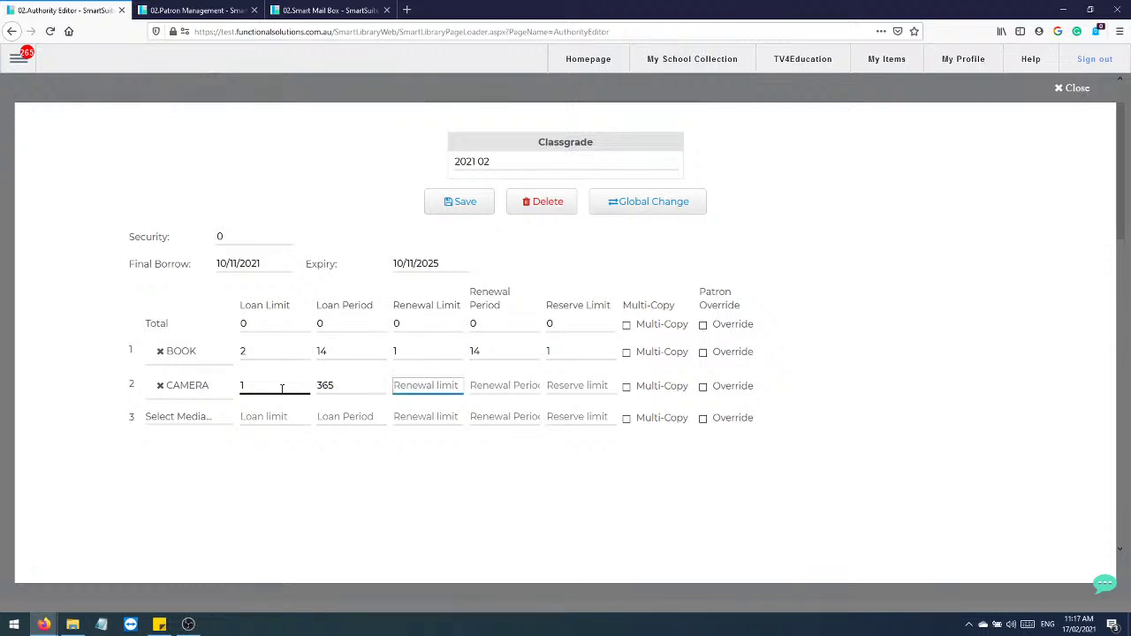
- Set the CAMERA row's renewal limit to 1, renewal period to 14 and reserve limit to 1, and enable its patron override
{"action": "type", "text": "1"}
{"action": "key", "text": "Tab"}
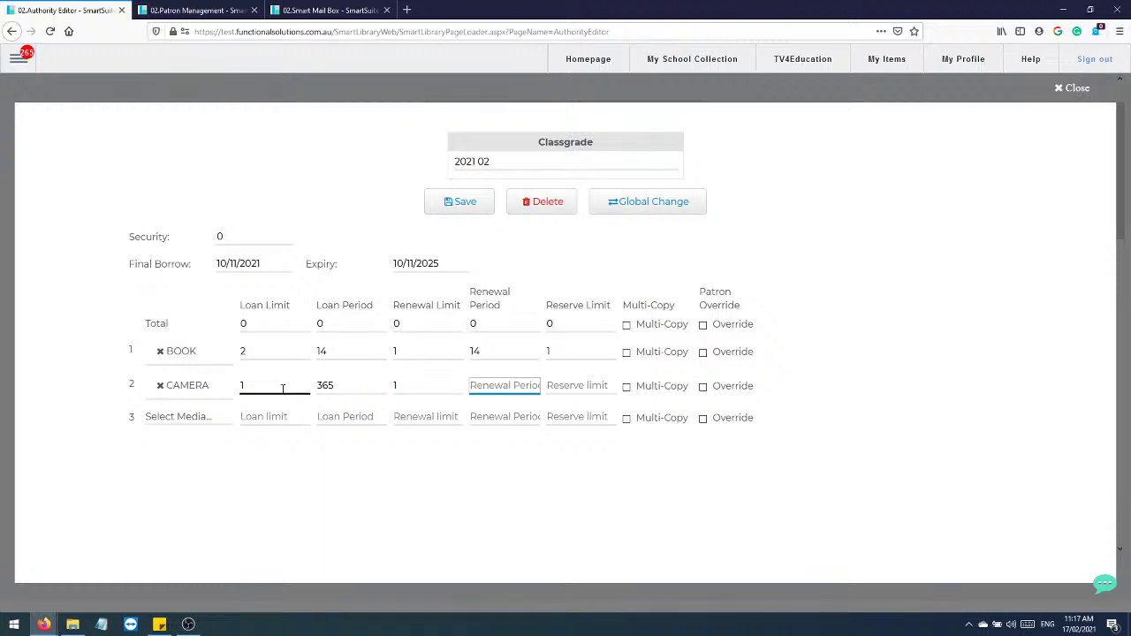
{"action": "type", "text": "14"}
{"action": "key", "text": "Tab"}
{"action": "type", "text": "1"}
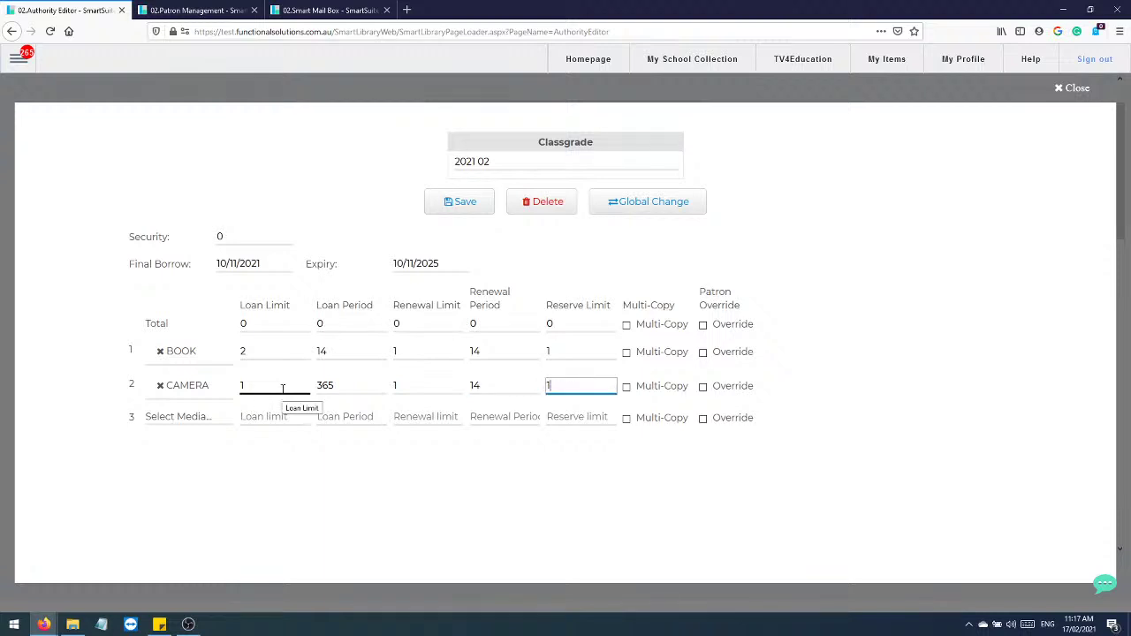
{"action": "left_click", "coordinate": [701, 386]}
{"action": "left_click", "coordinate": [348, 387]}
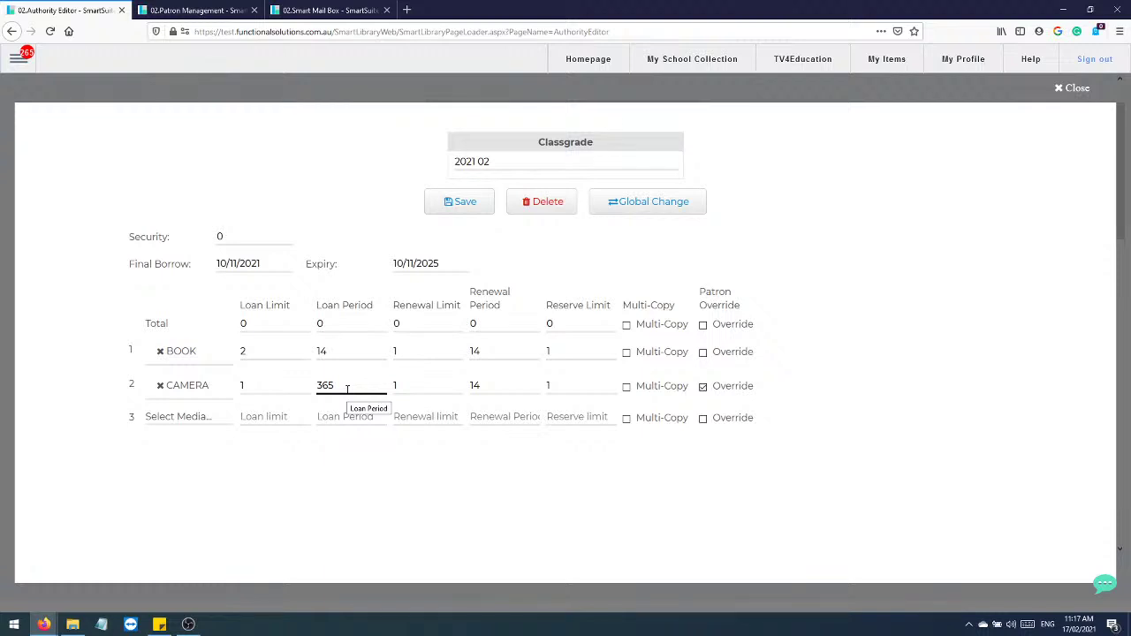
- Save the borrowing settings of the 2021 02 classgrade
{"action": "left_click", "coordinate": [463, 208]}
{"action": "left_click", "coordinate": [522, 162]}
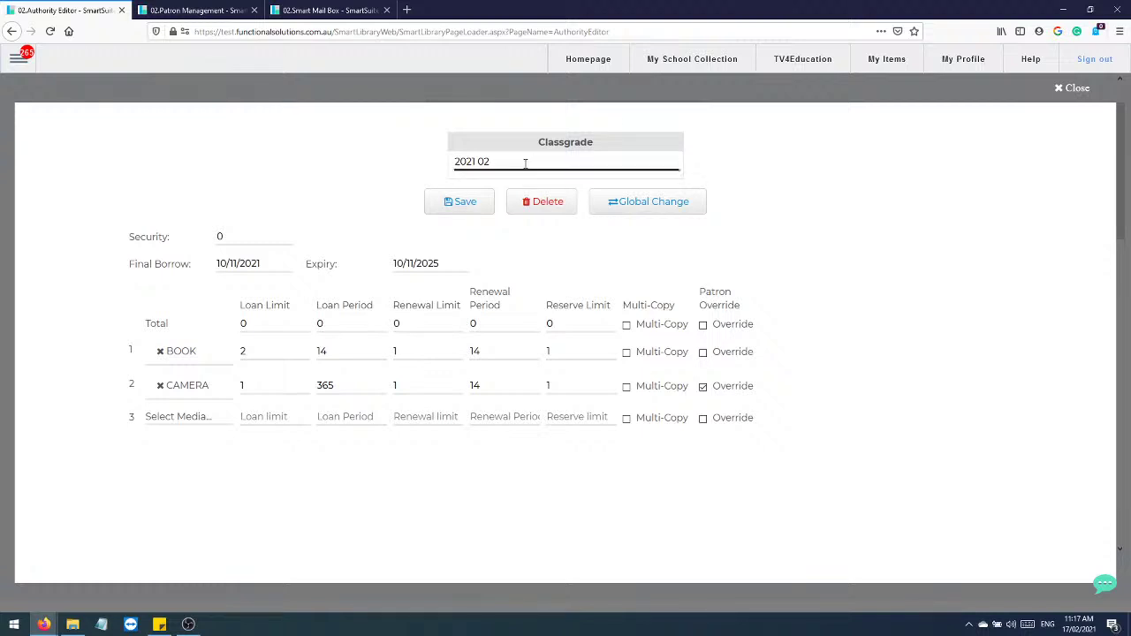
{"action": "left_click_drag", "start_coordinate": [522, 162], "coordinate": [429, 181]}
{"action": "left_click", "coordinate": [503, 157]}
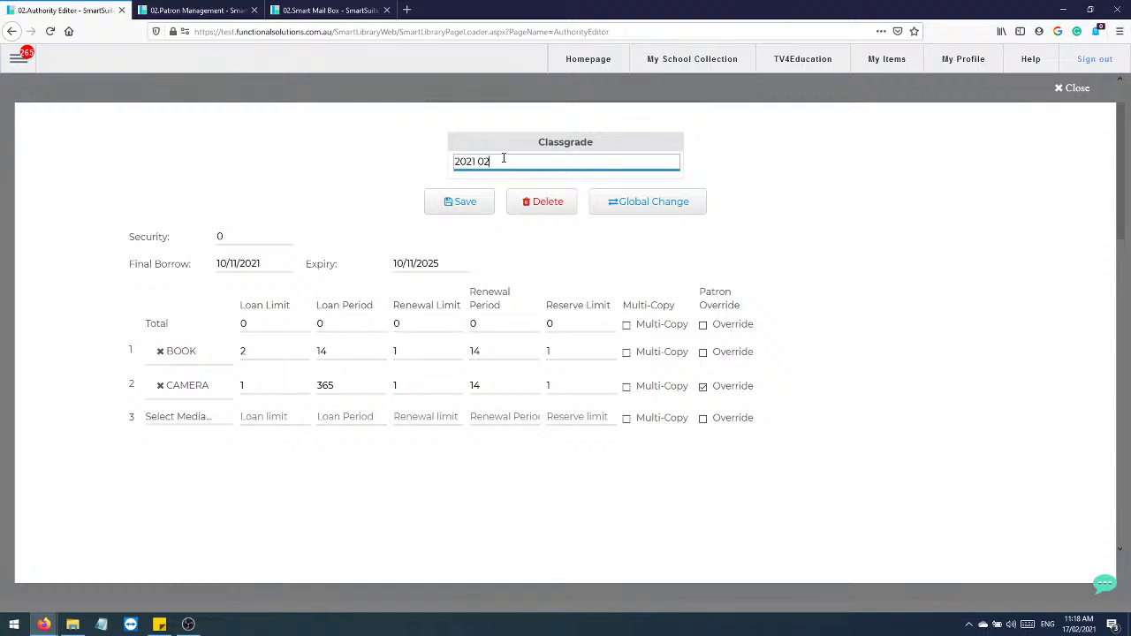
- Open the support tickets in the MailBox and start a new ticket, ready for its message
{"action": "left_click", "coordinate": [18, 59]}
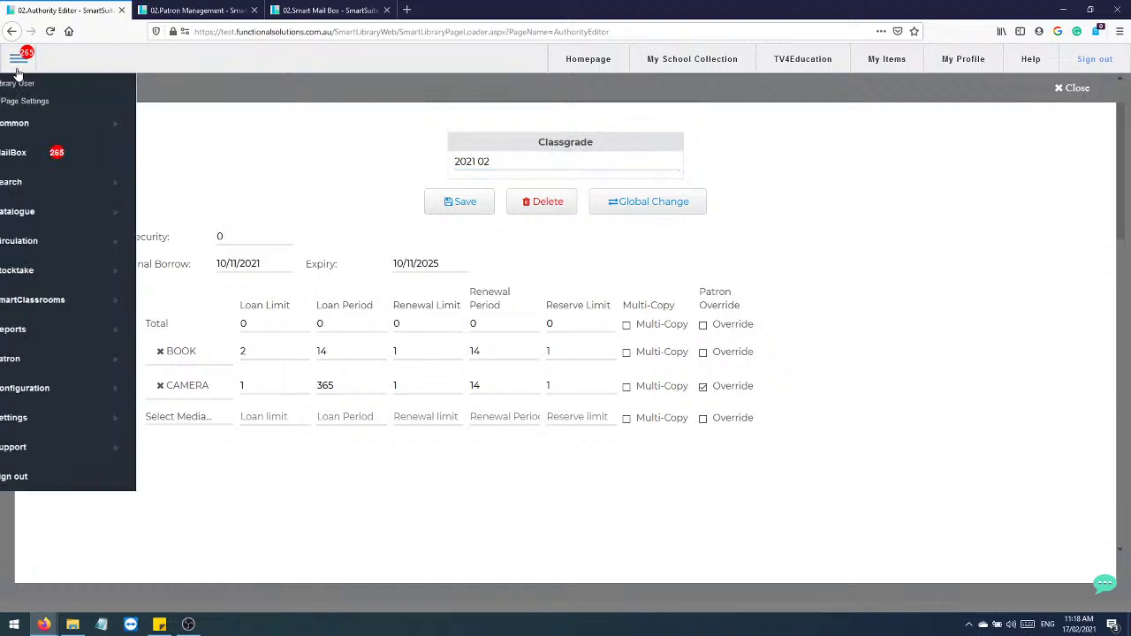
{"action": "left_click", "coordinate": [22, 155]}
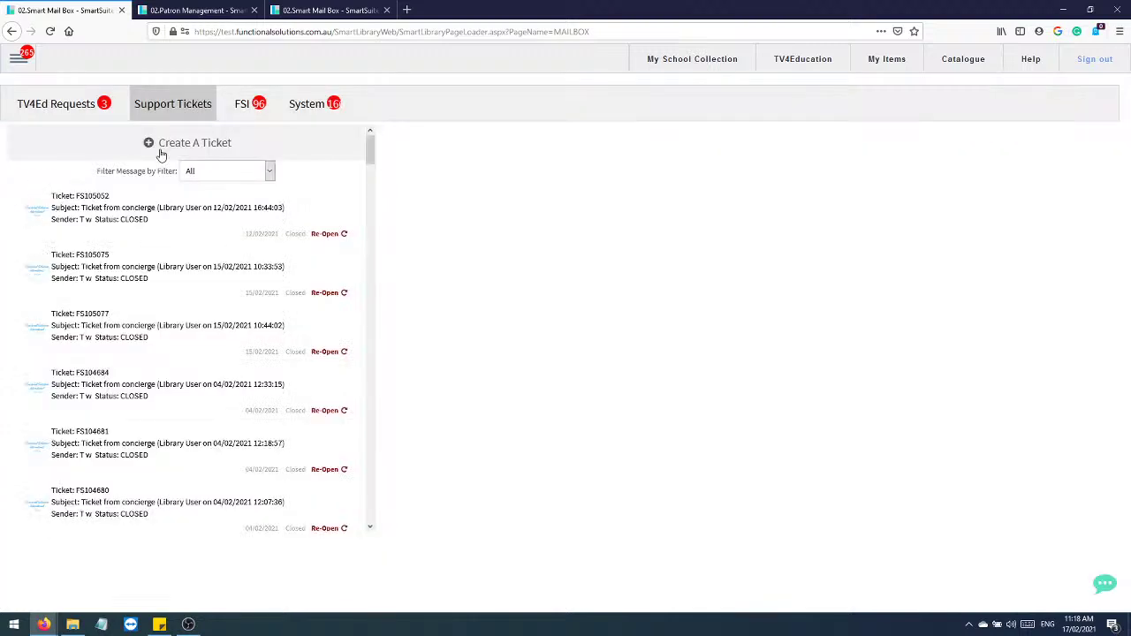
{"action": "left_click", "coordinate": [162, 154]}
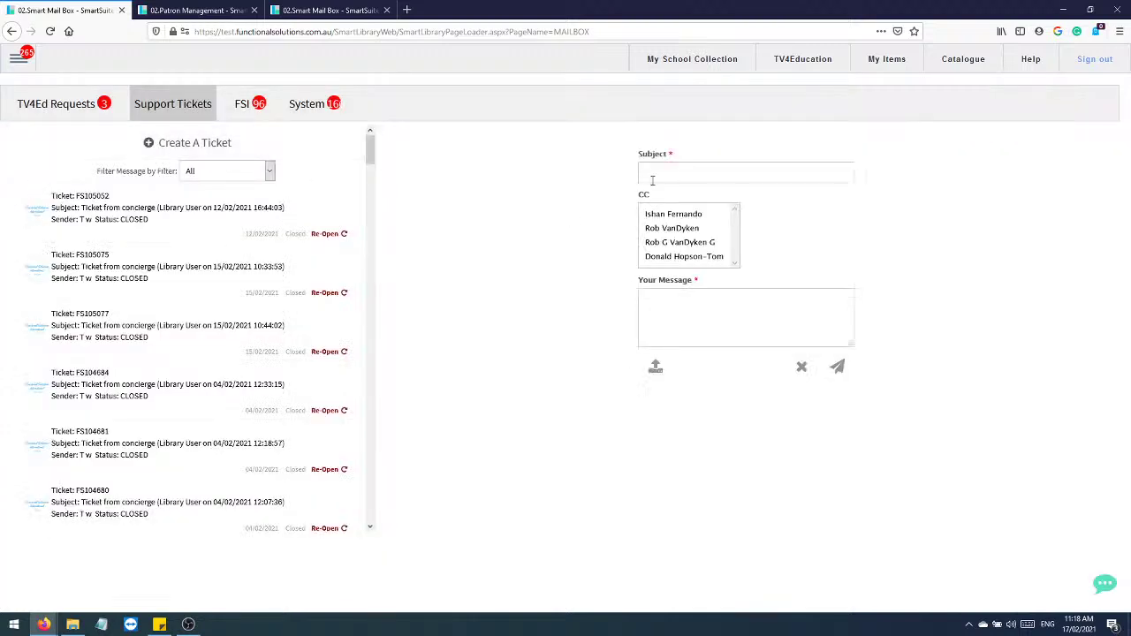
{"action": "left_click", "coordinate": [663, 335]}
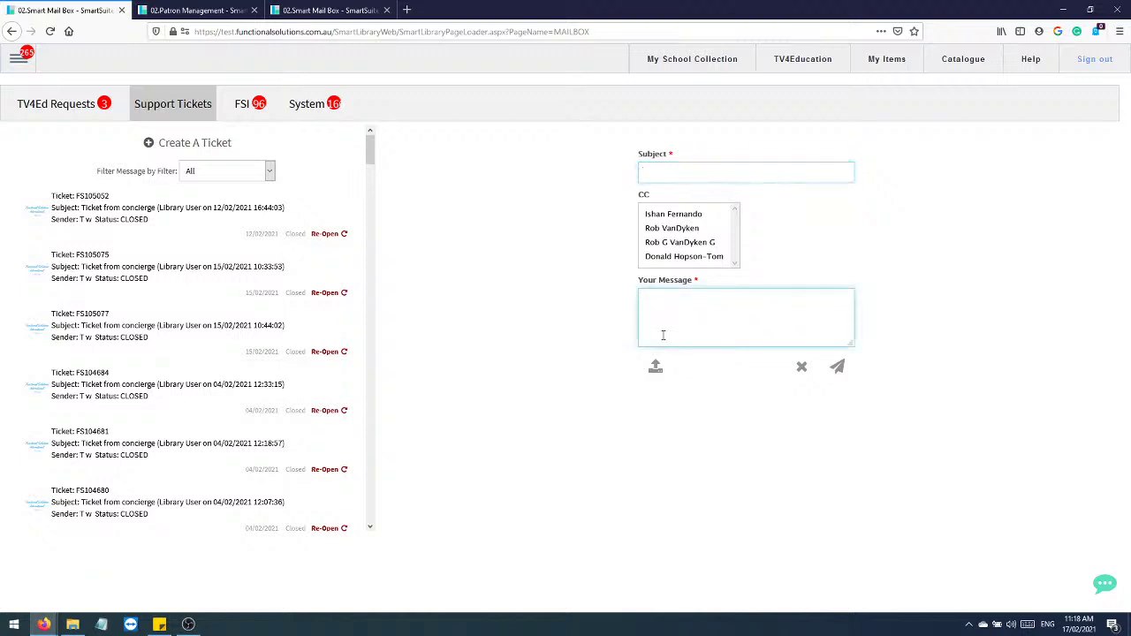